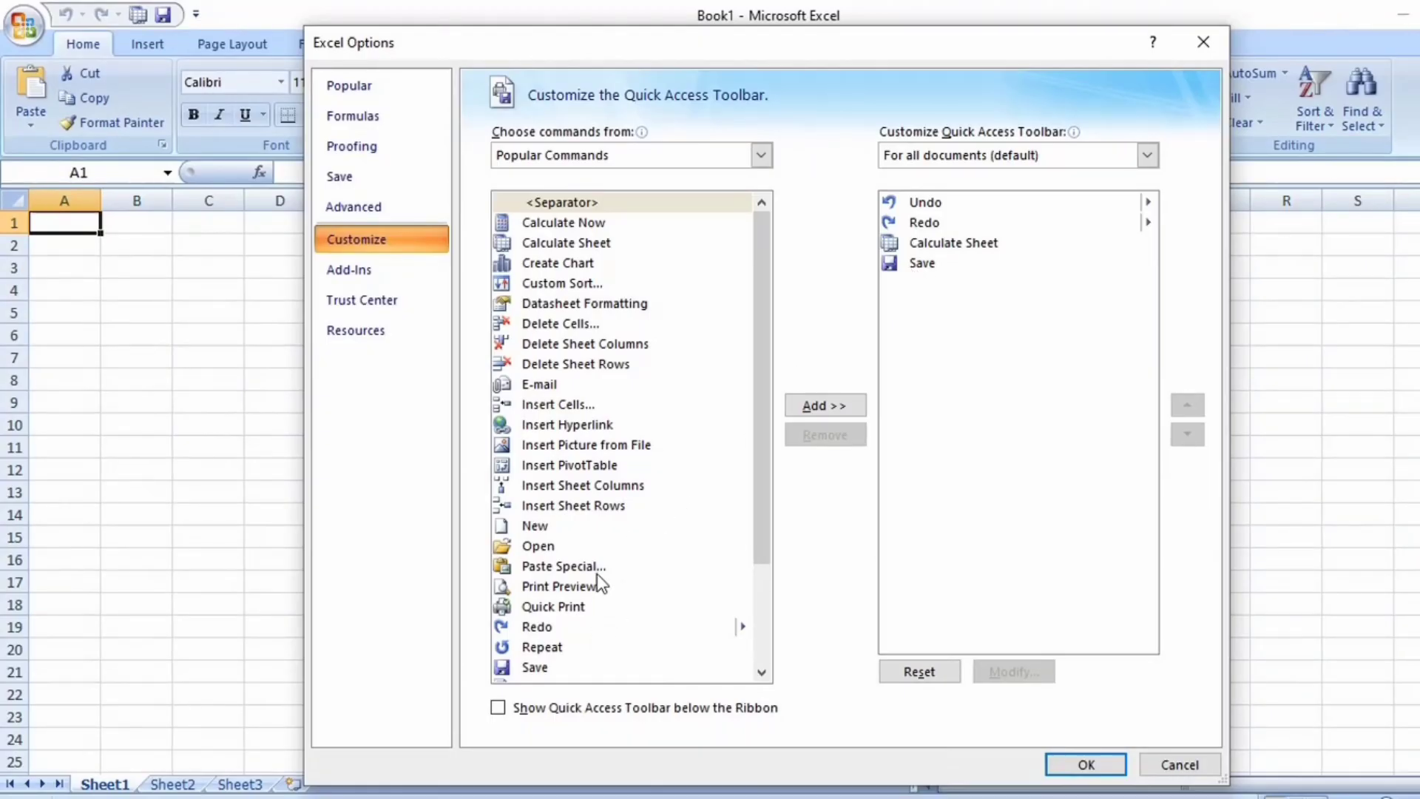
# Add the Insert Picture from File command to the Quick Access Toolbar
pyautogui.click(534, 447)
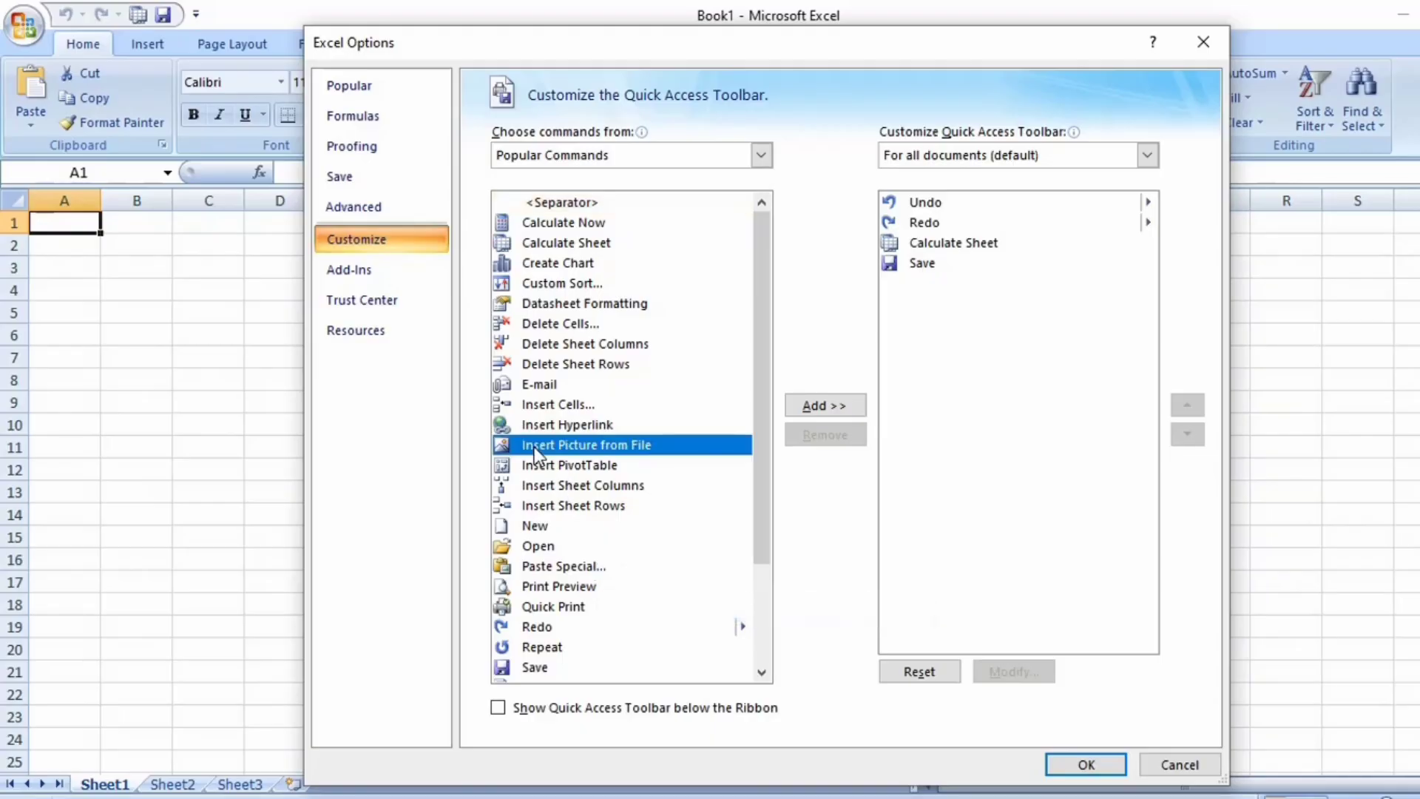
pyautogui.click(819, 409)
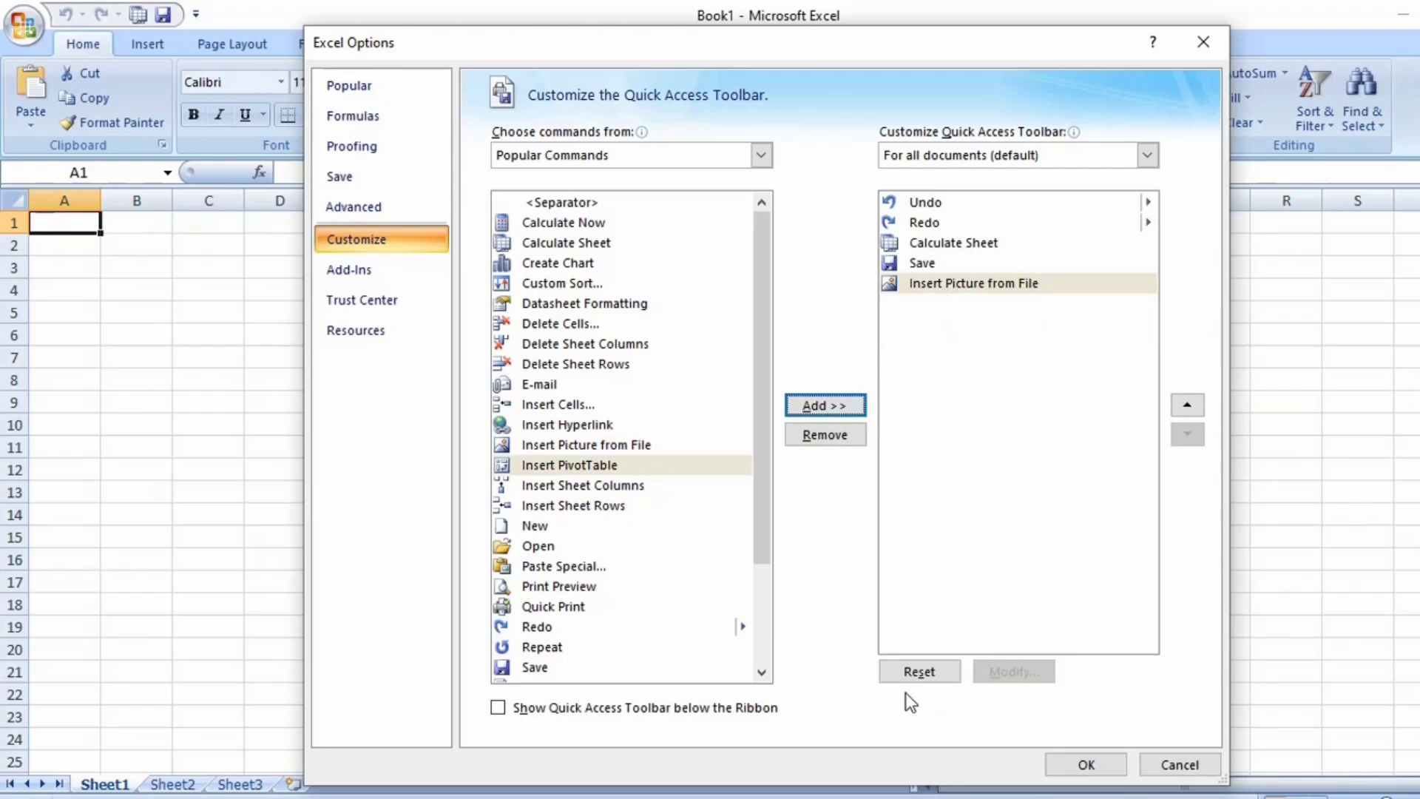
pyautogui.click(1087, 764)
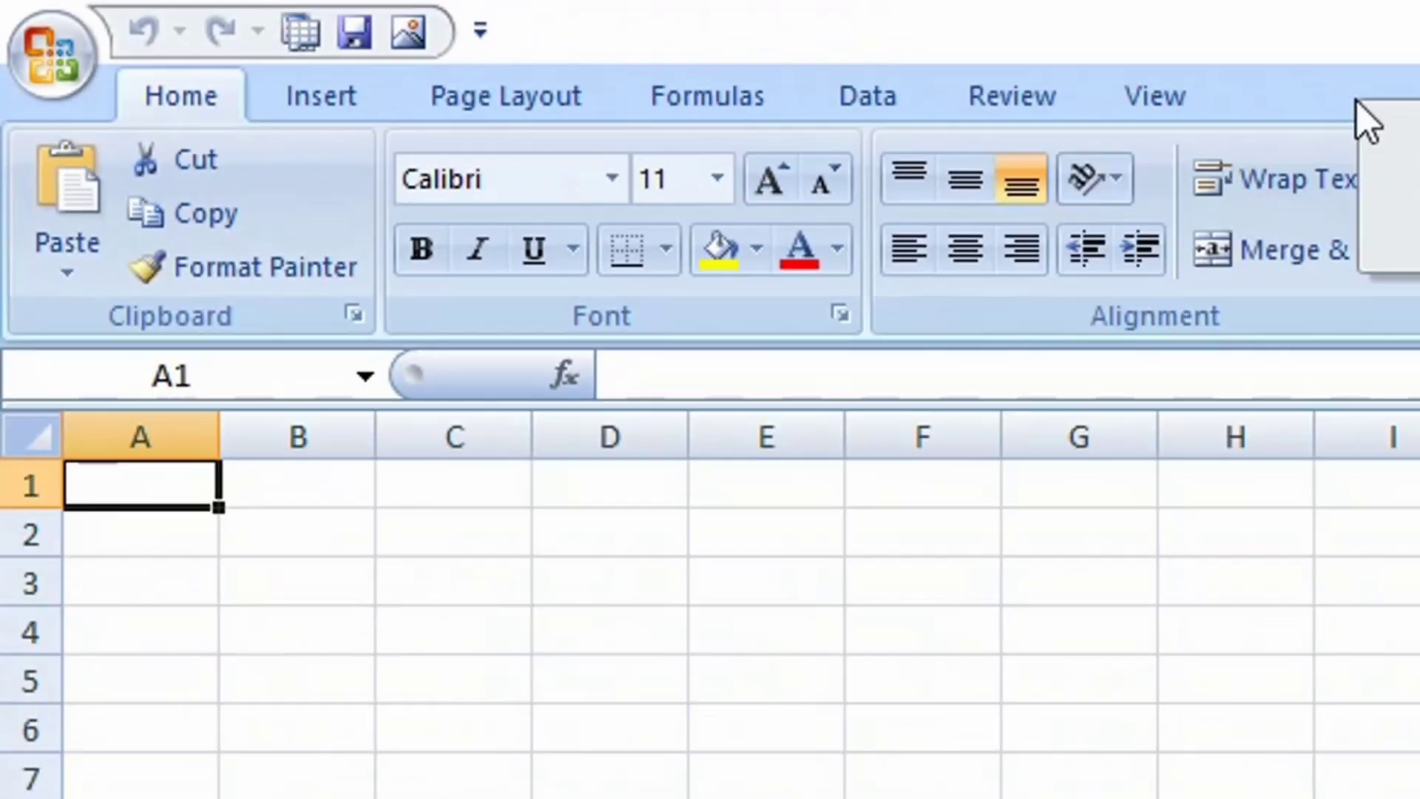
# Remove the Insert Picture from File command from the Quick Access Toolbar
pyautogui.rightClick(636, 44)
pyautogui.click(672, 54)
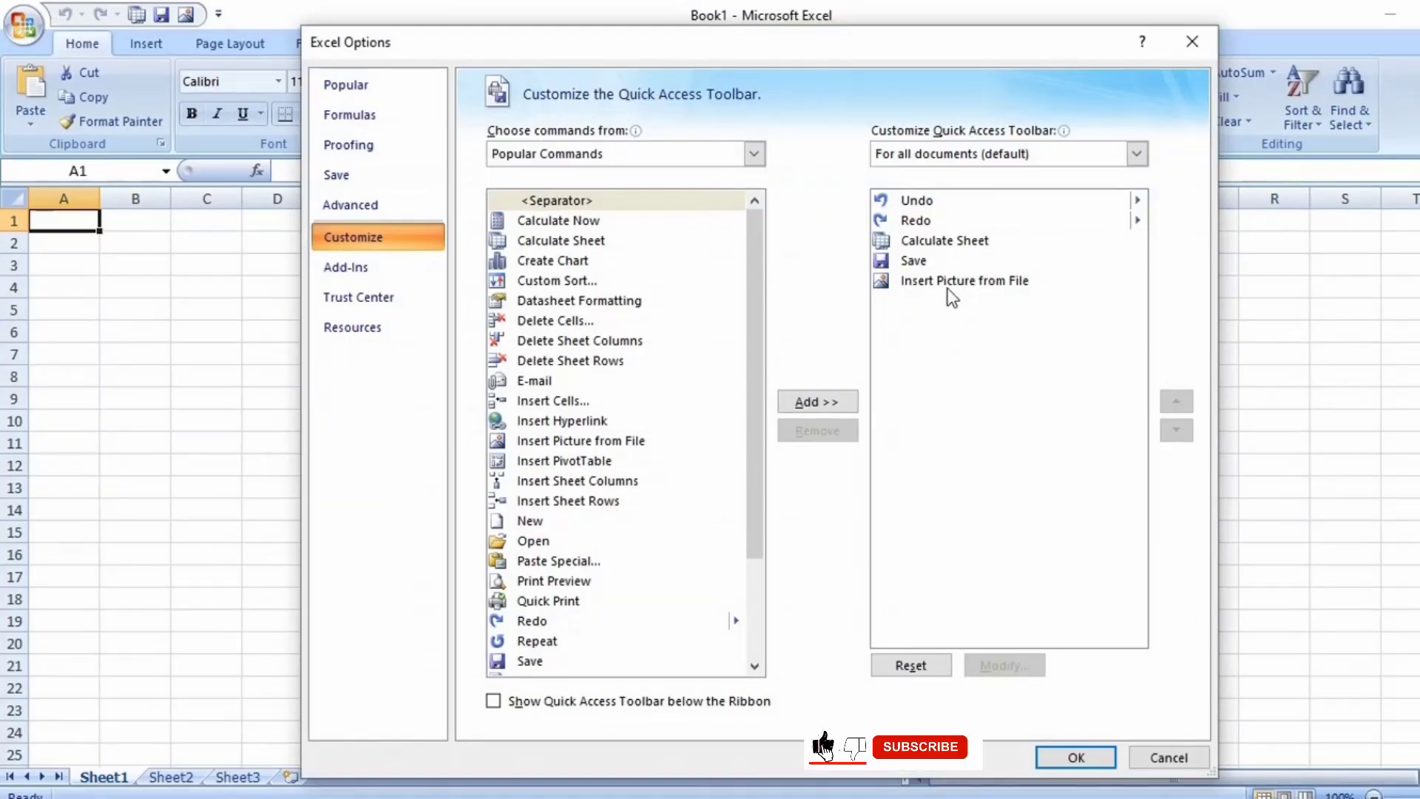
pyautogui.click(915, 280)
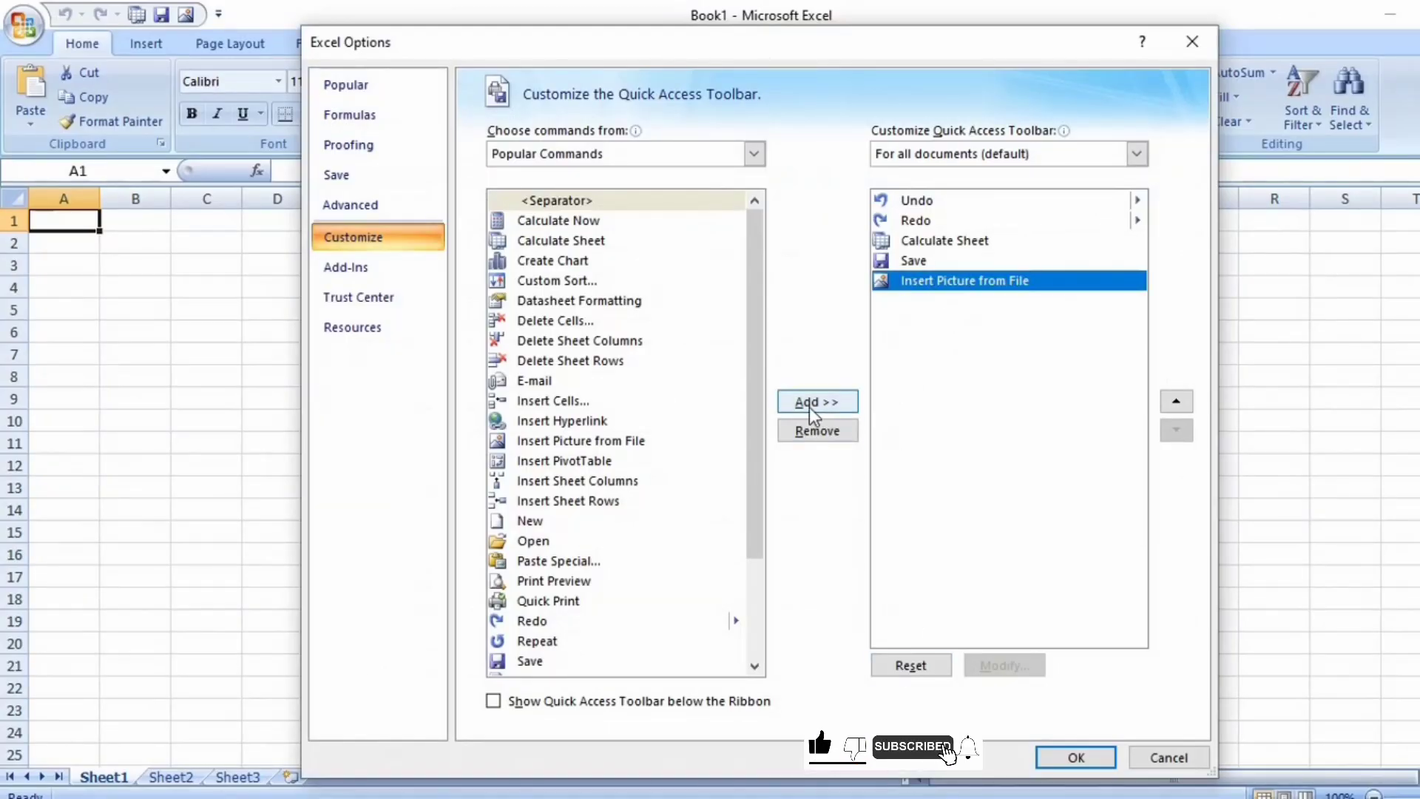
pyautogui.click(819, 432)
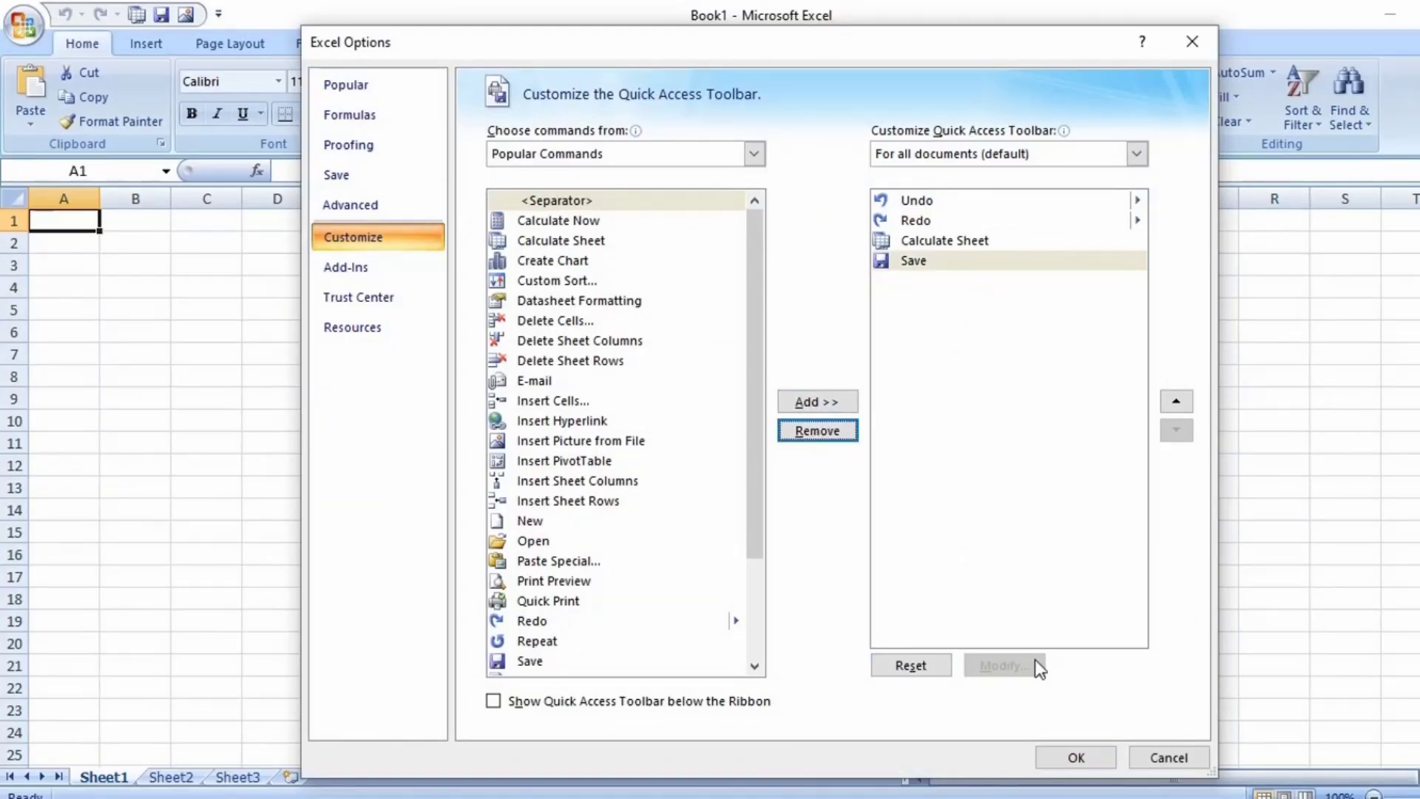
pyautogui.click(1074, 758)
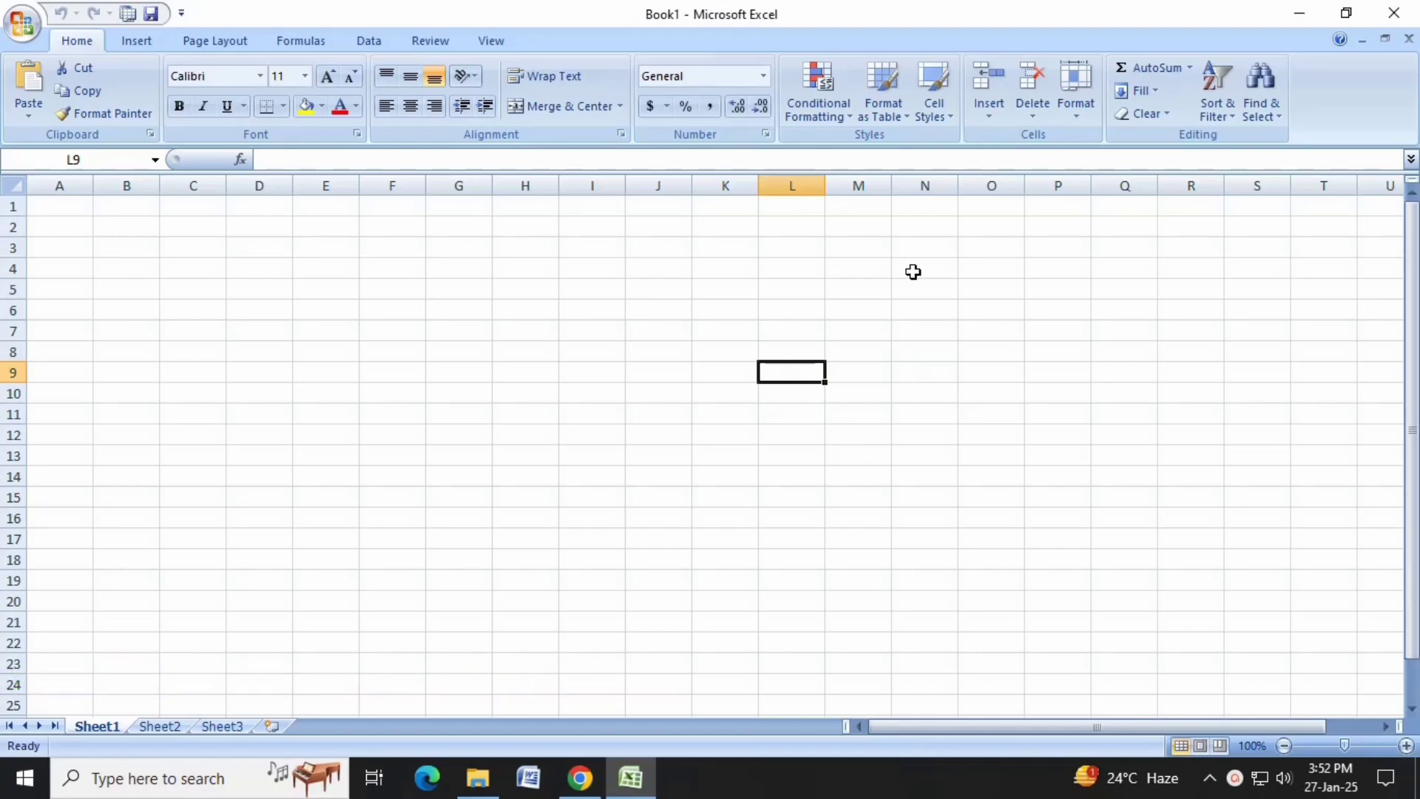
# Minimize the ribbon and check that the View and Review commands still open on demand
pyautogui.rightClick(847, 46)
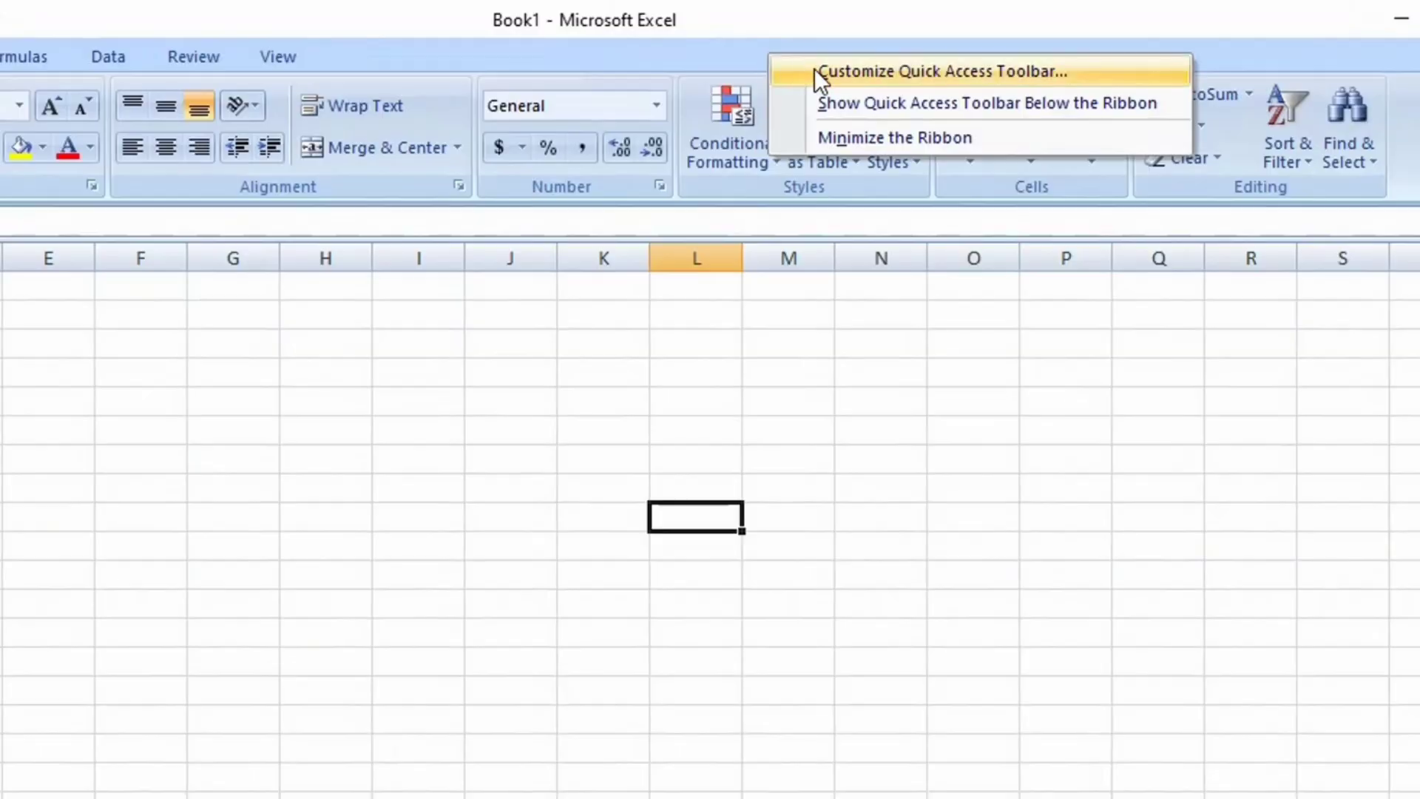
pyautogui.click(895, 143)
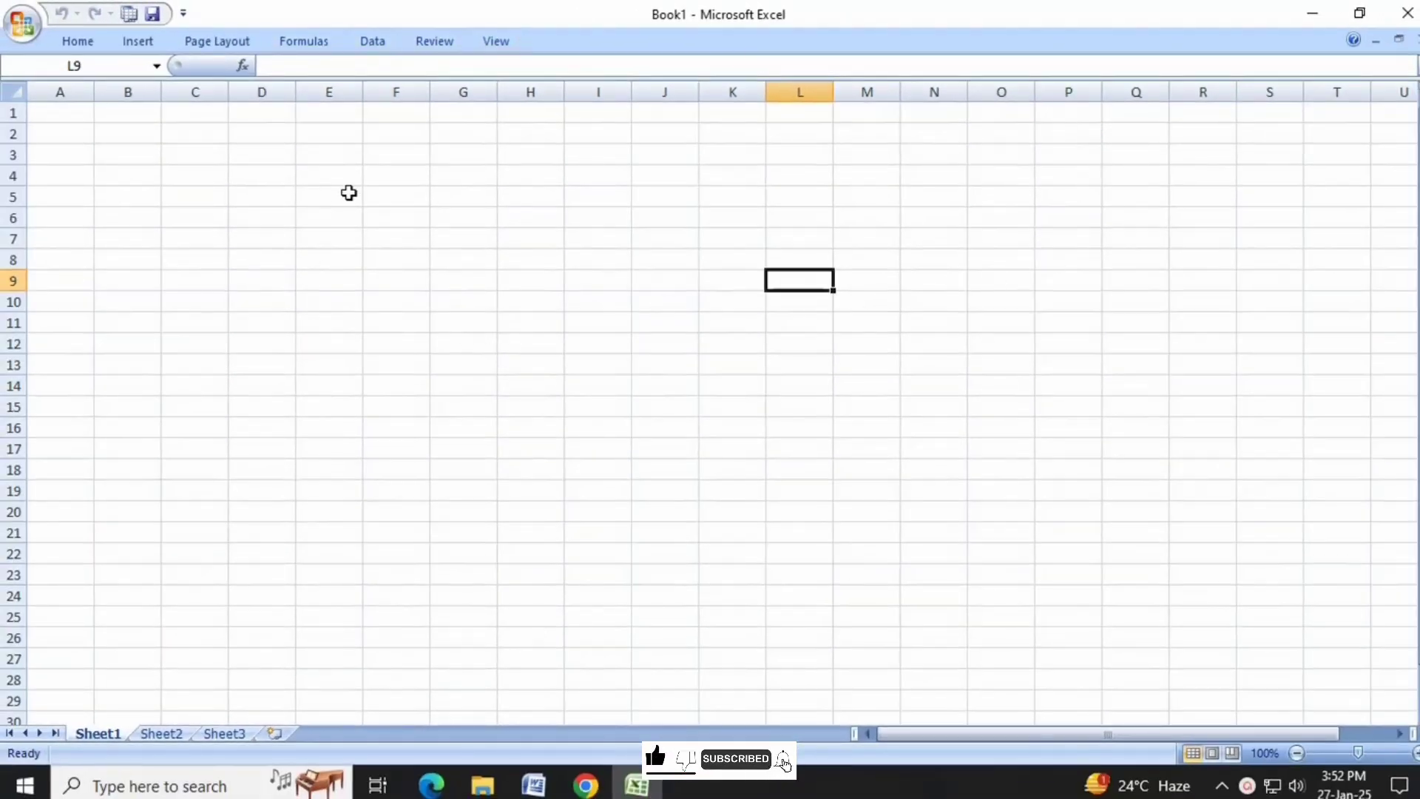
pyautogui.click(509, 42)
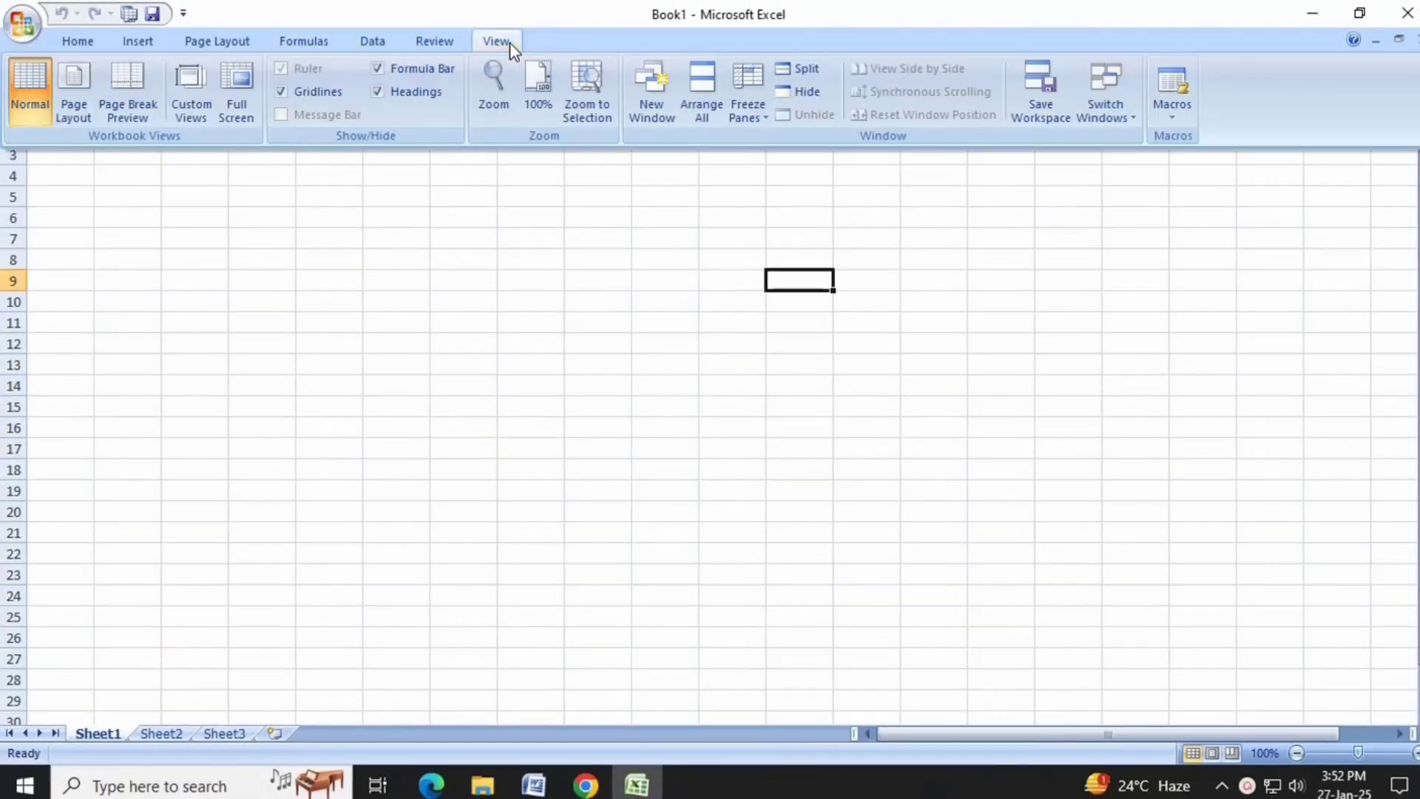
pyautogui.click(443, 44)
pyautogui.click(553, 254)
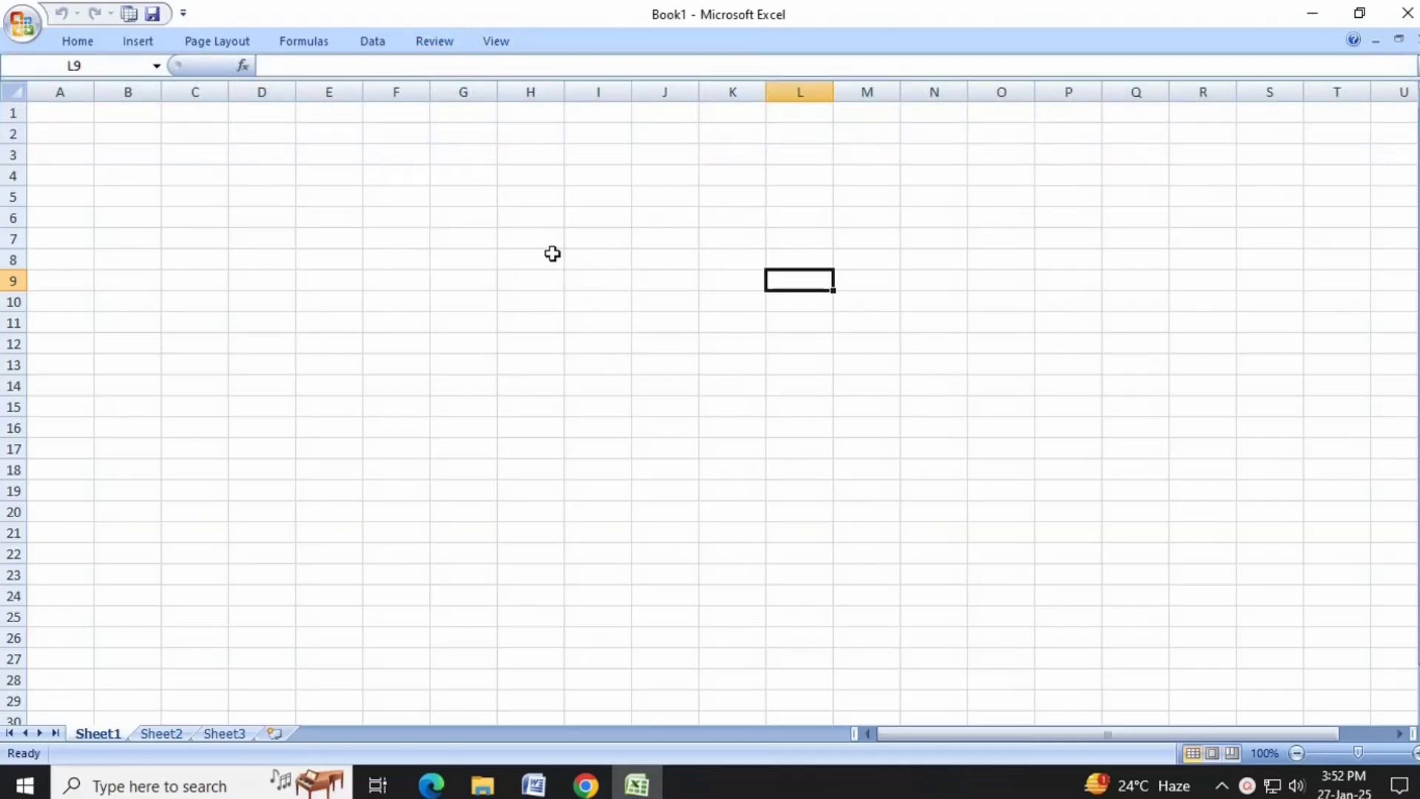
# Turn off ribbon minimizing and show the Home commands
pyautogui.rightClick(760, 43)
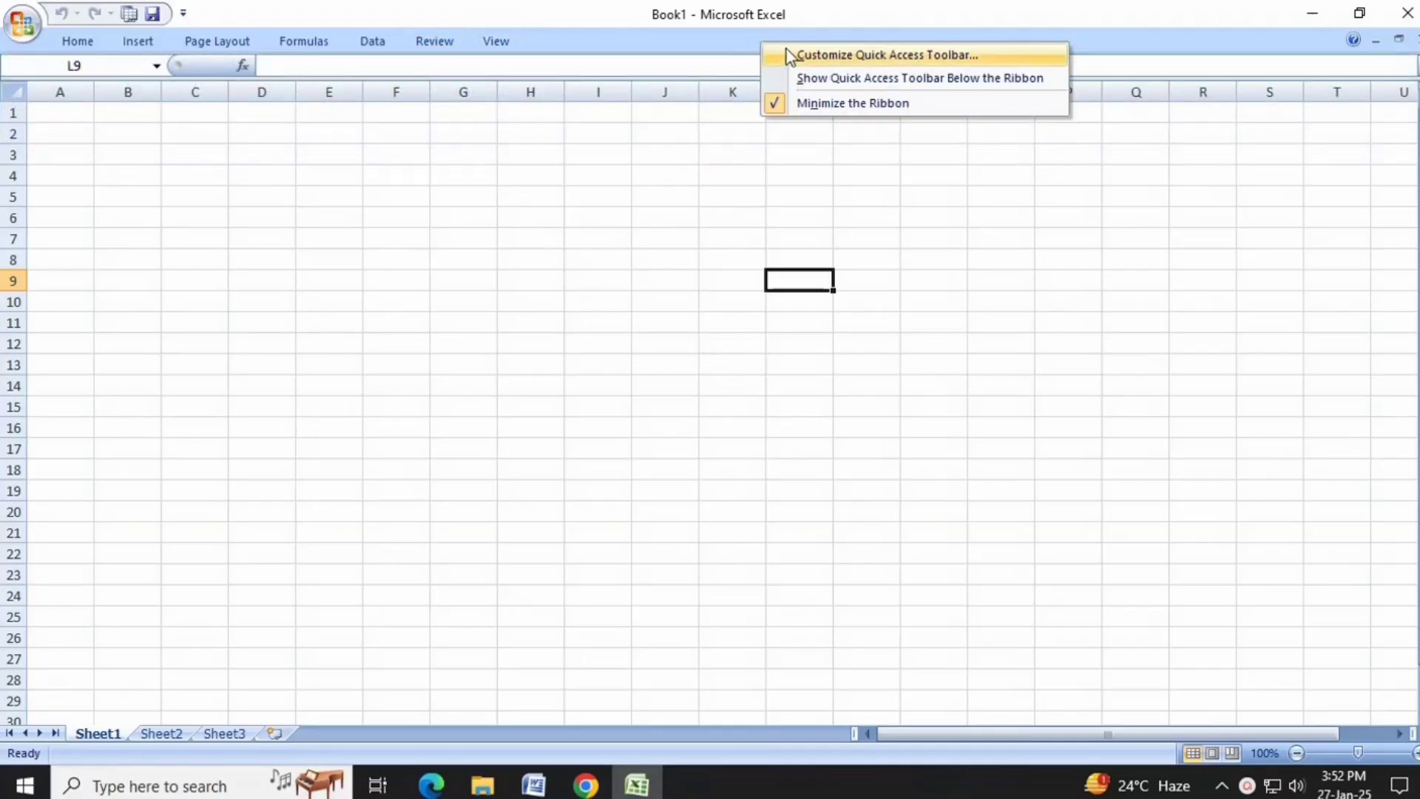
pyautogui.click(807, 108)
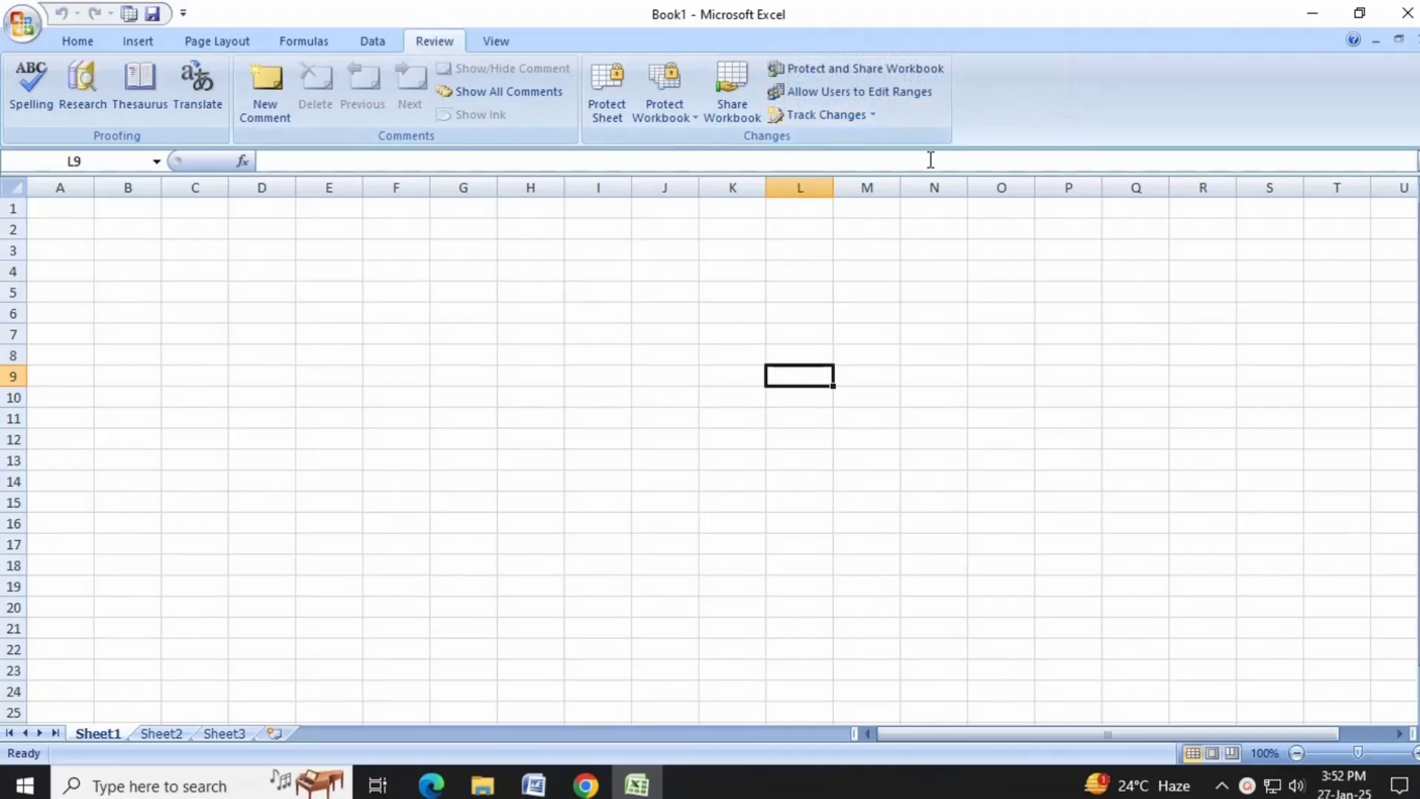
pyautogui.click(80, 41)
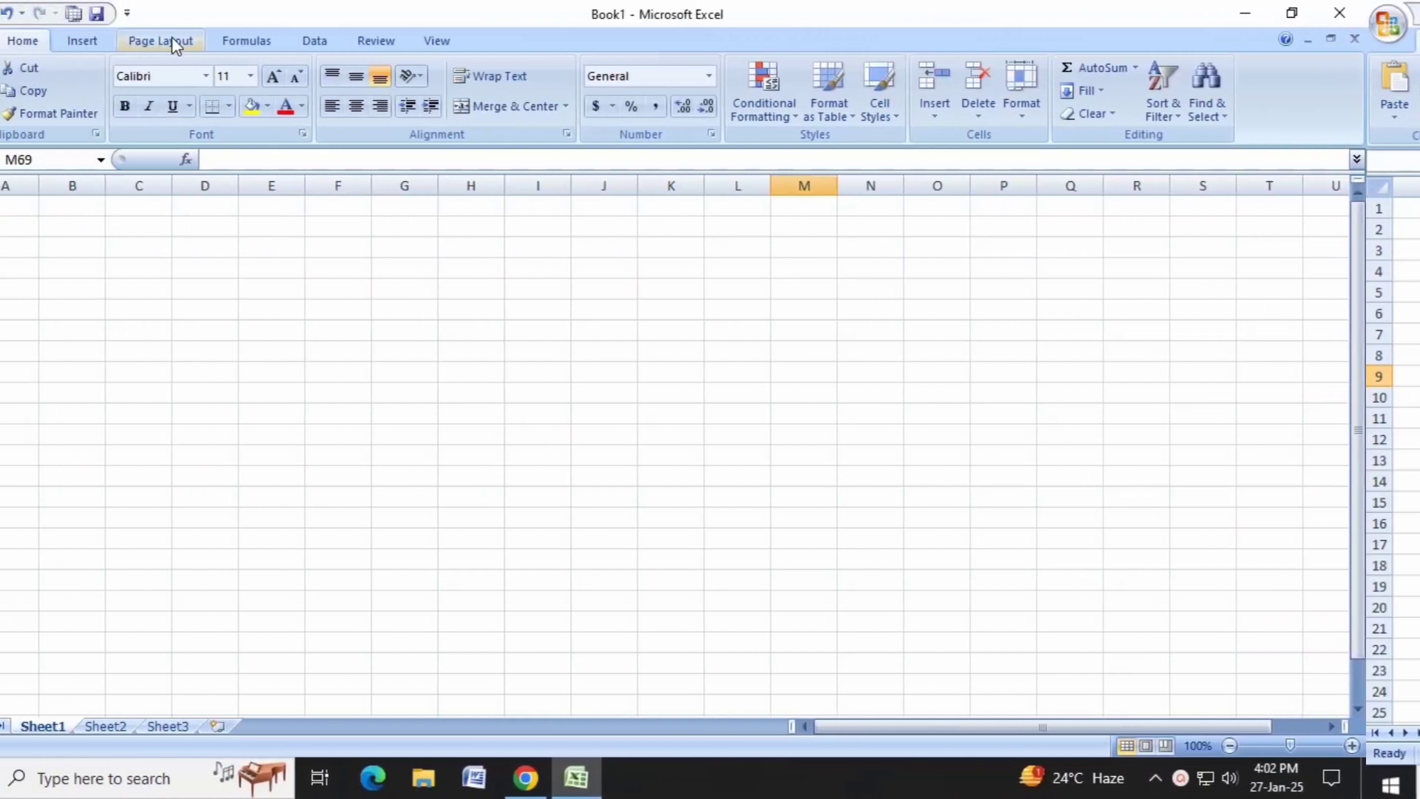
# Set the portrait PNG file from the Desktop as the background of Sheet1 and look over the tiled image
pyautogui.click(211, 43)
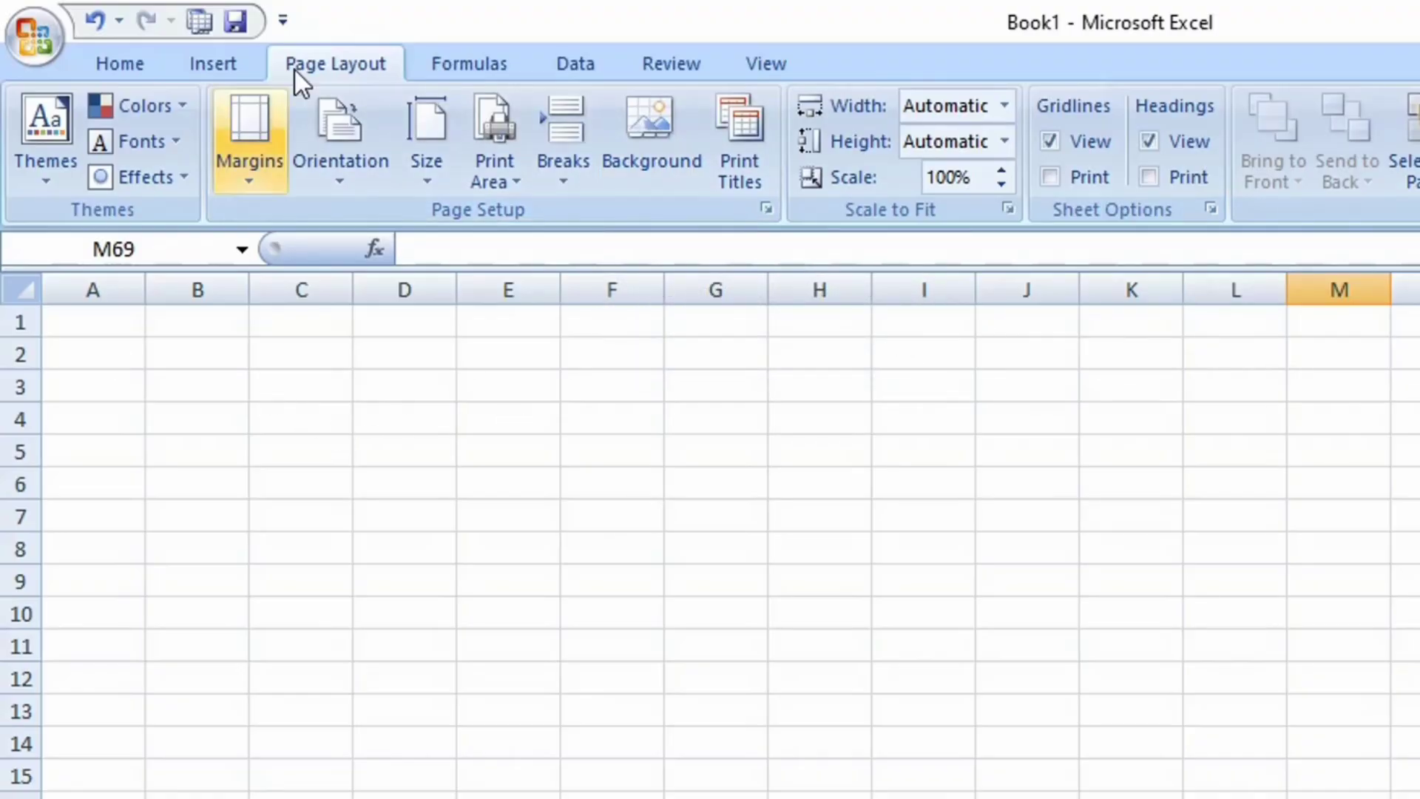
pyautogui.click(655, 129)
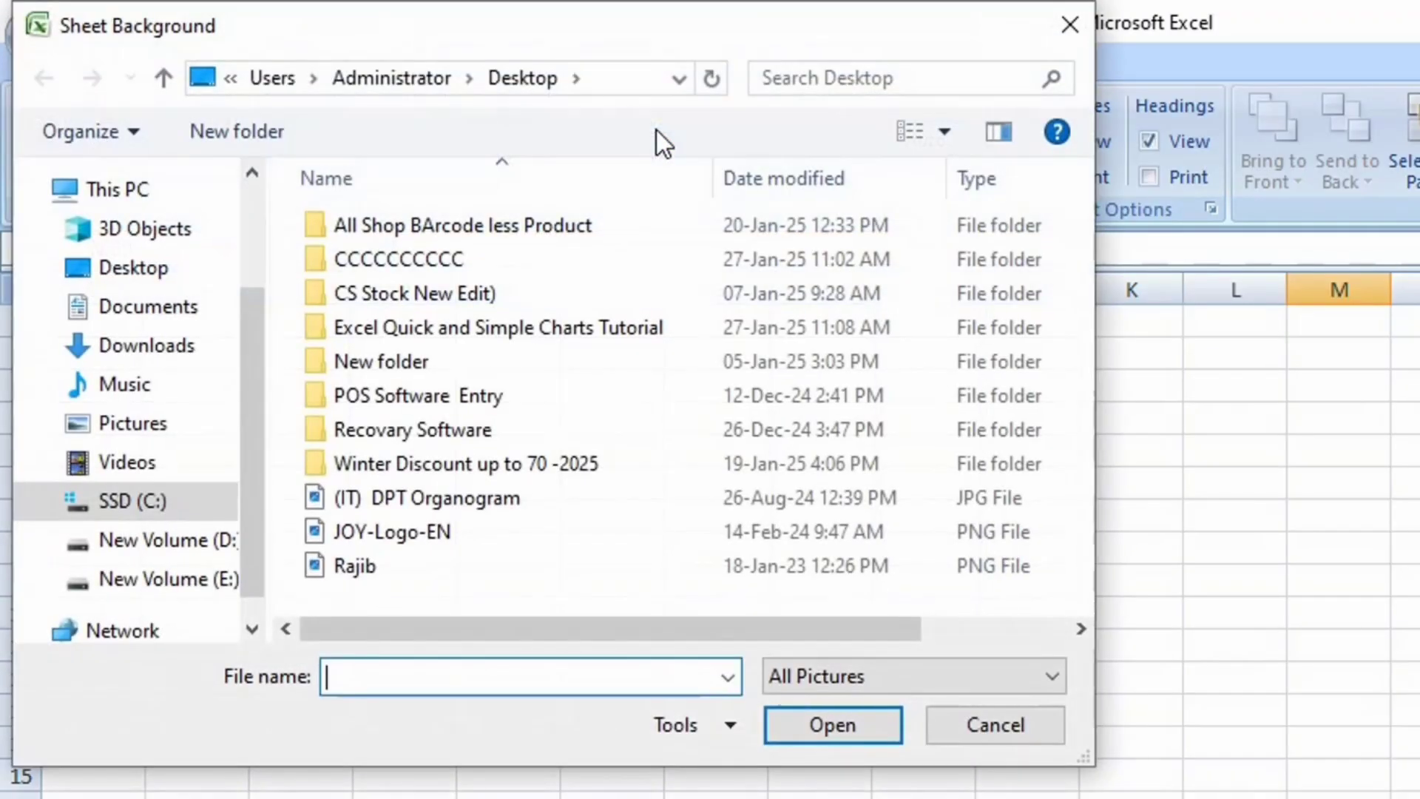
pyautogui.click(373, 567)
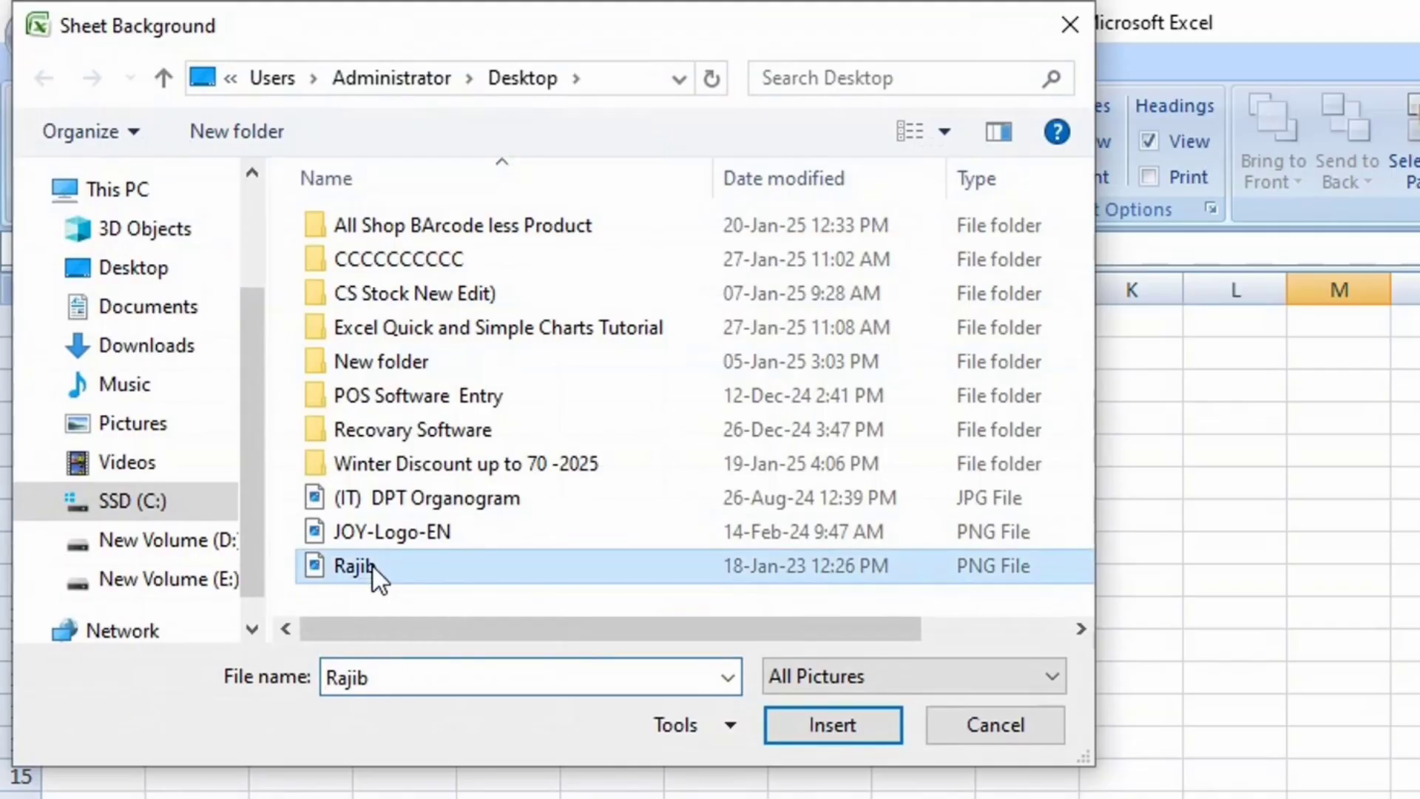
pyautogui.click(830, 723)
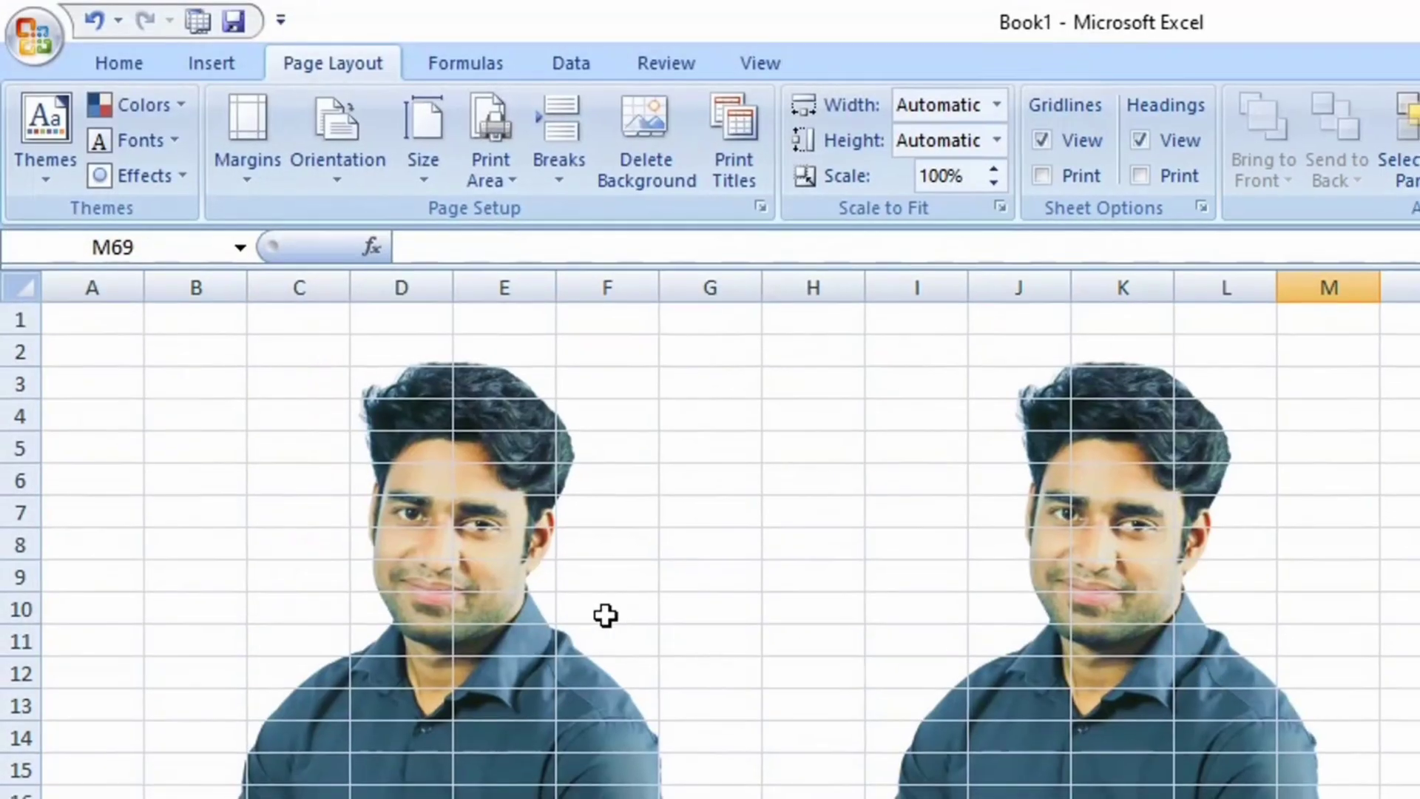
pyautogui.scroll(-1, 603, 615)
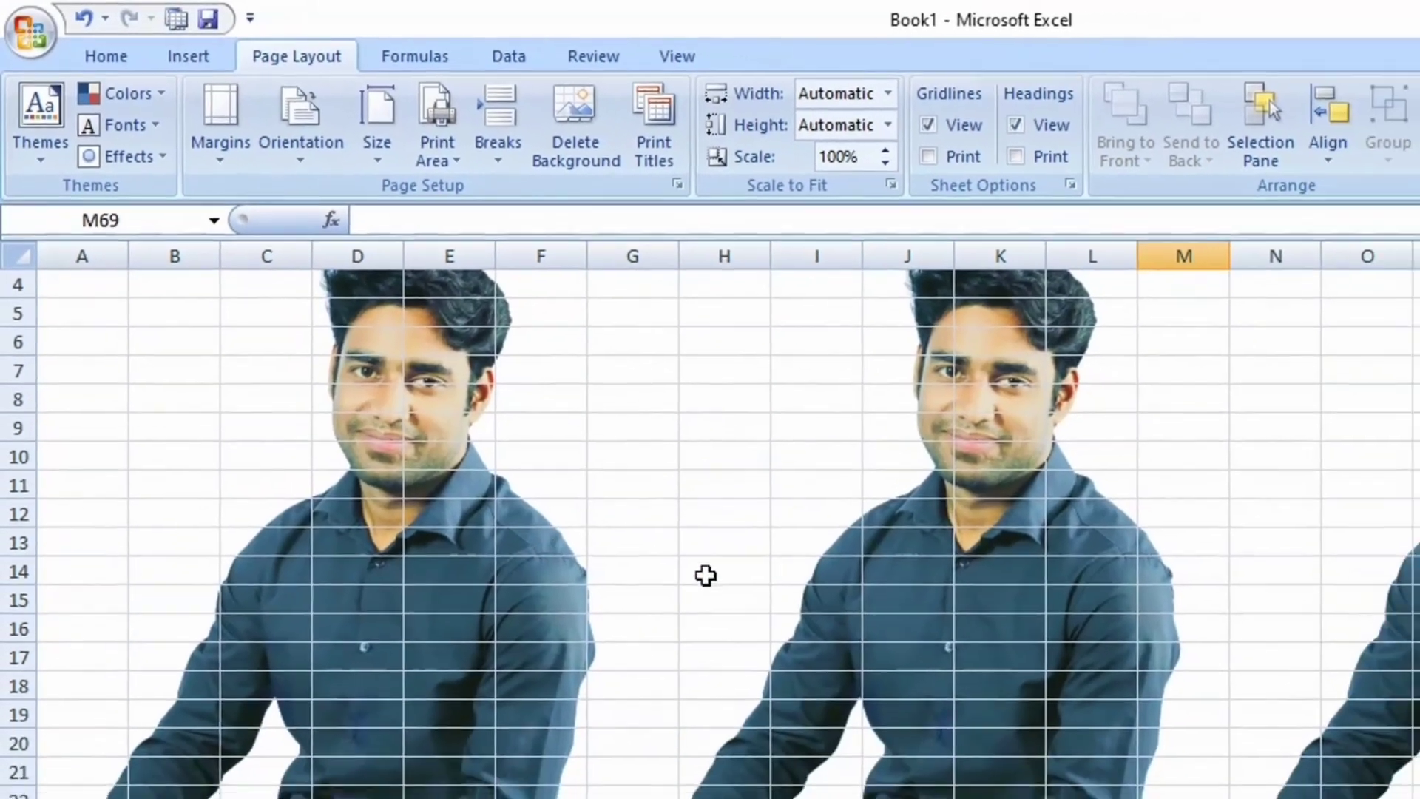
pyautogui.scroll(-3, 706, 575)
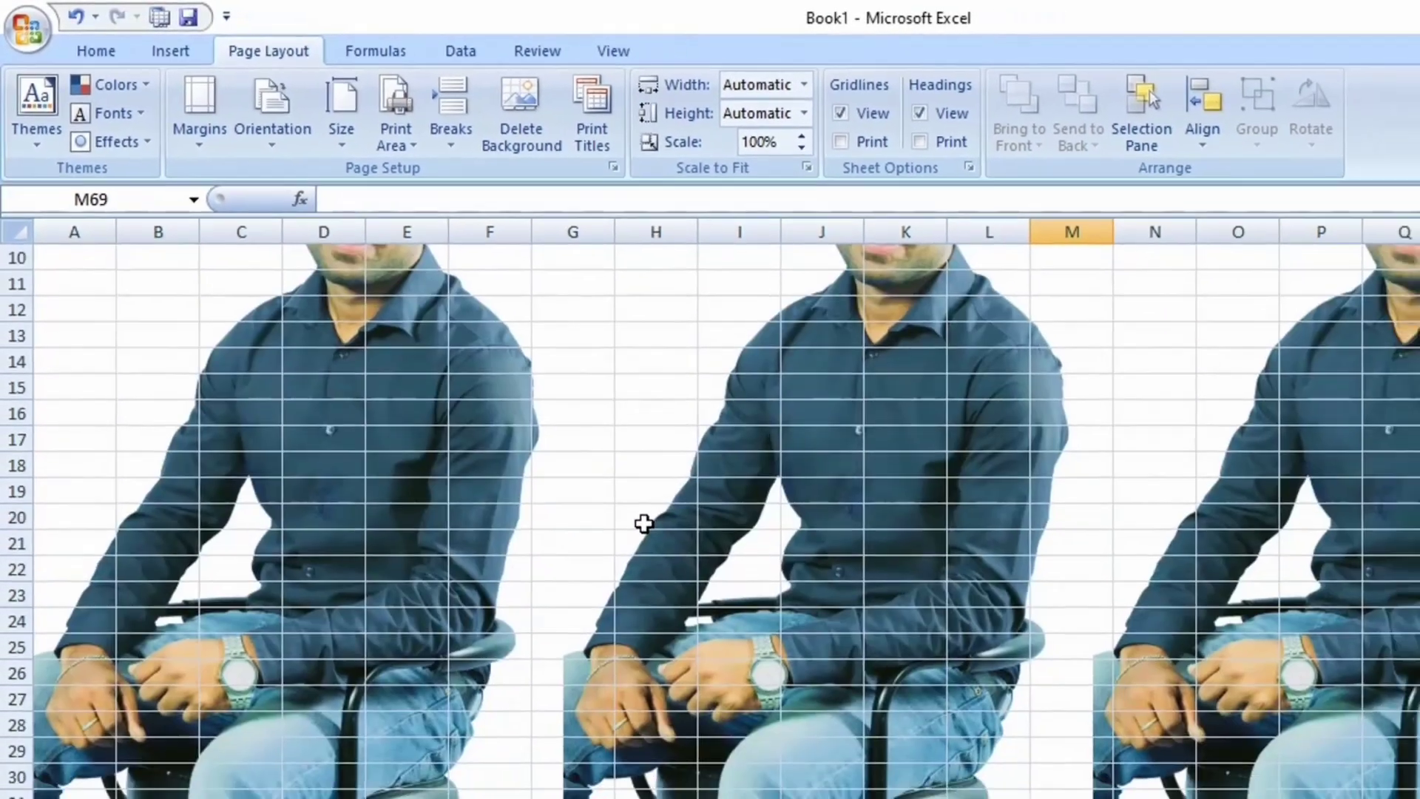
pyautogui.scroll(4, 703, 577)
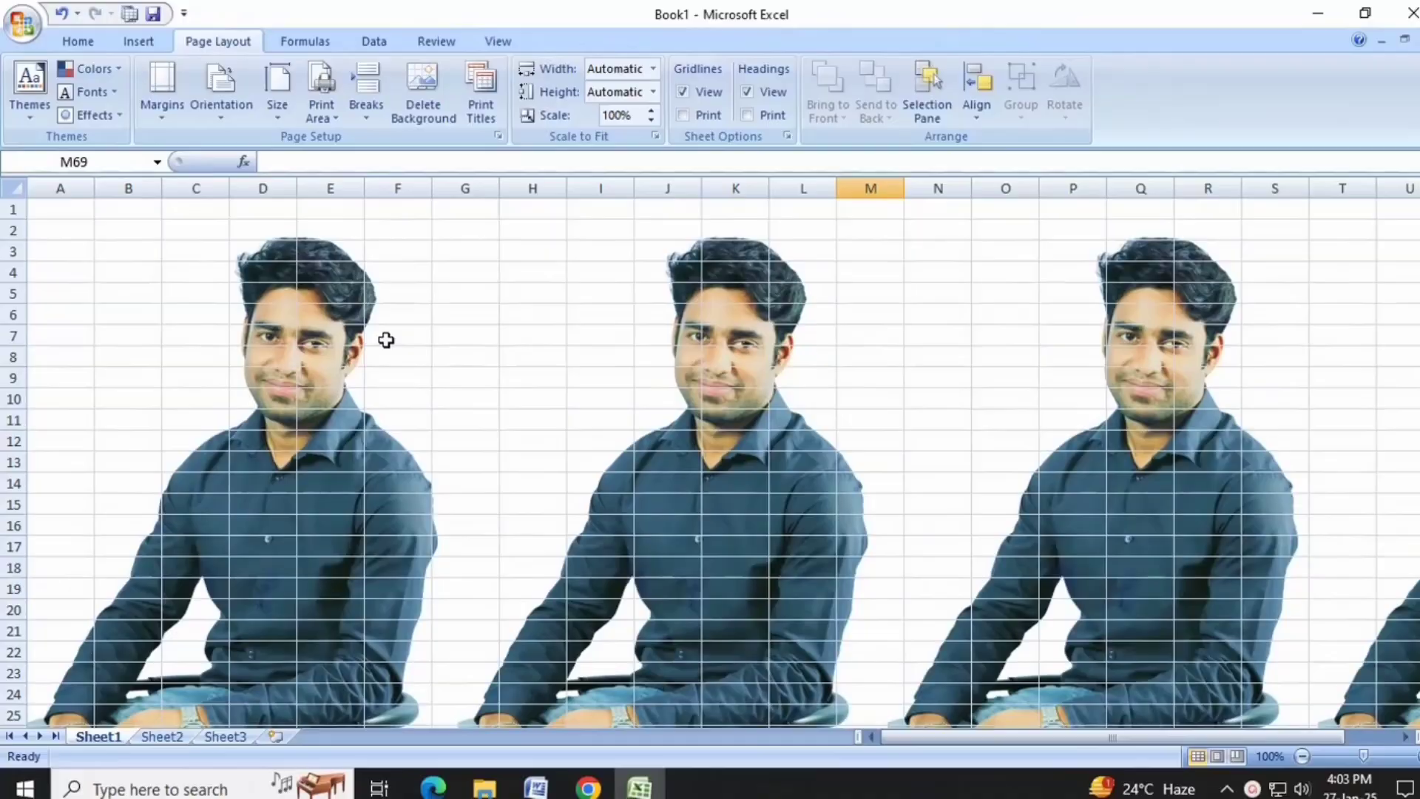
# Enter the pictured person's first name in cell F6
pyautogui.click(398, 309)
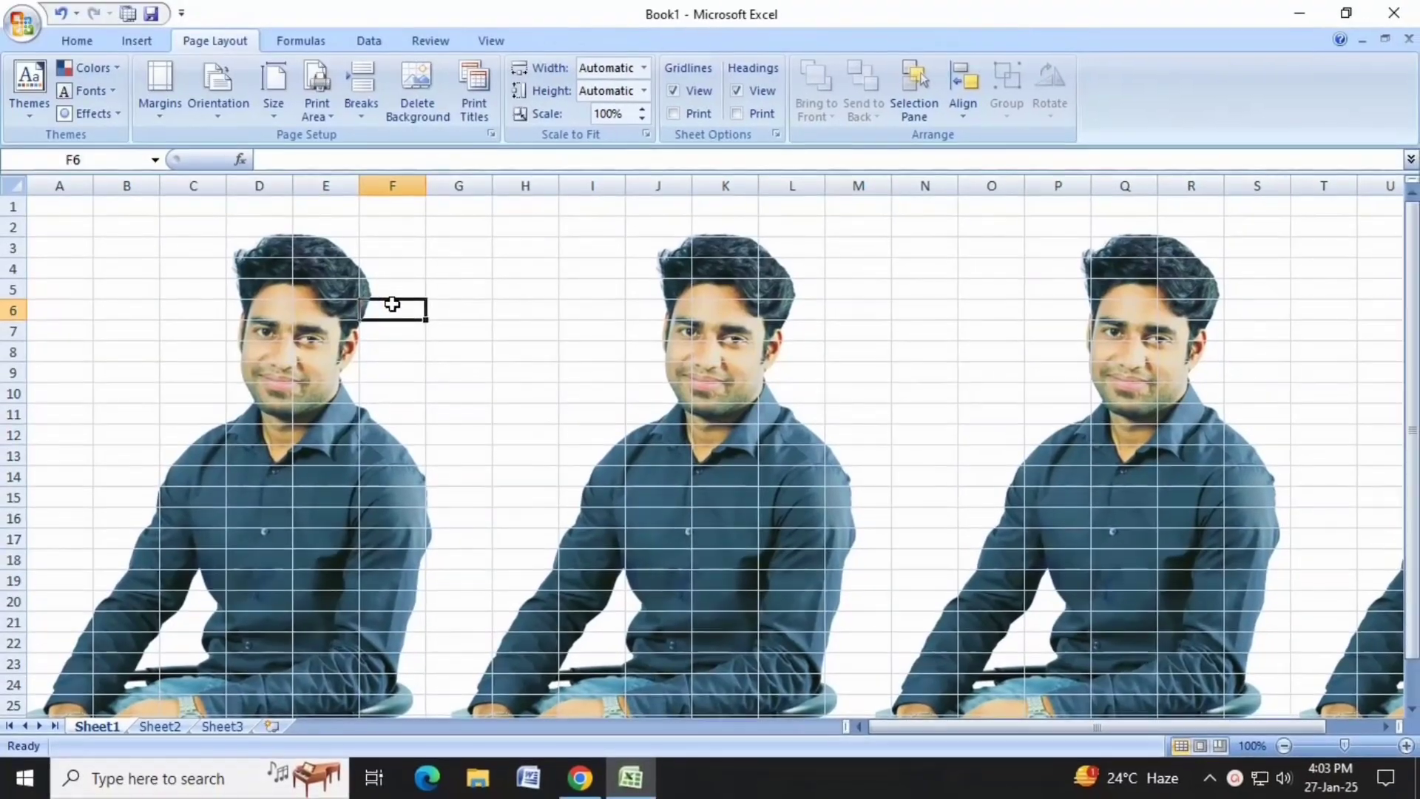
pyautogui.write('Rajib')
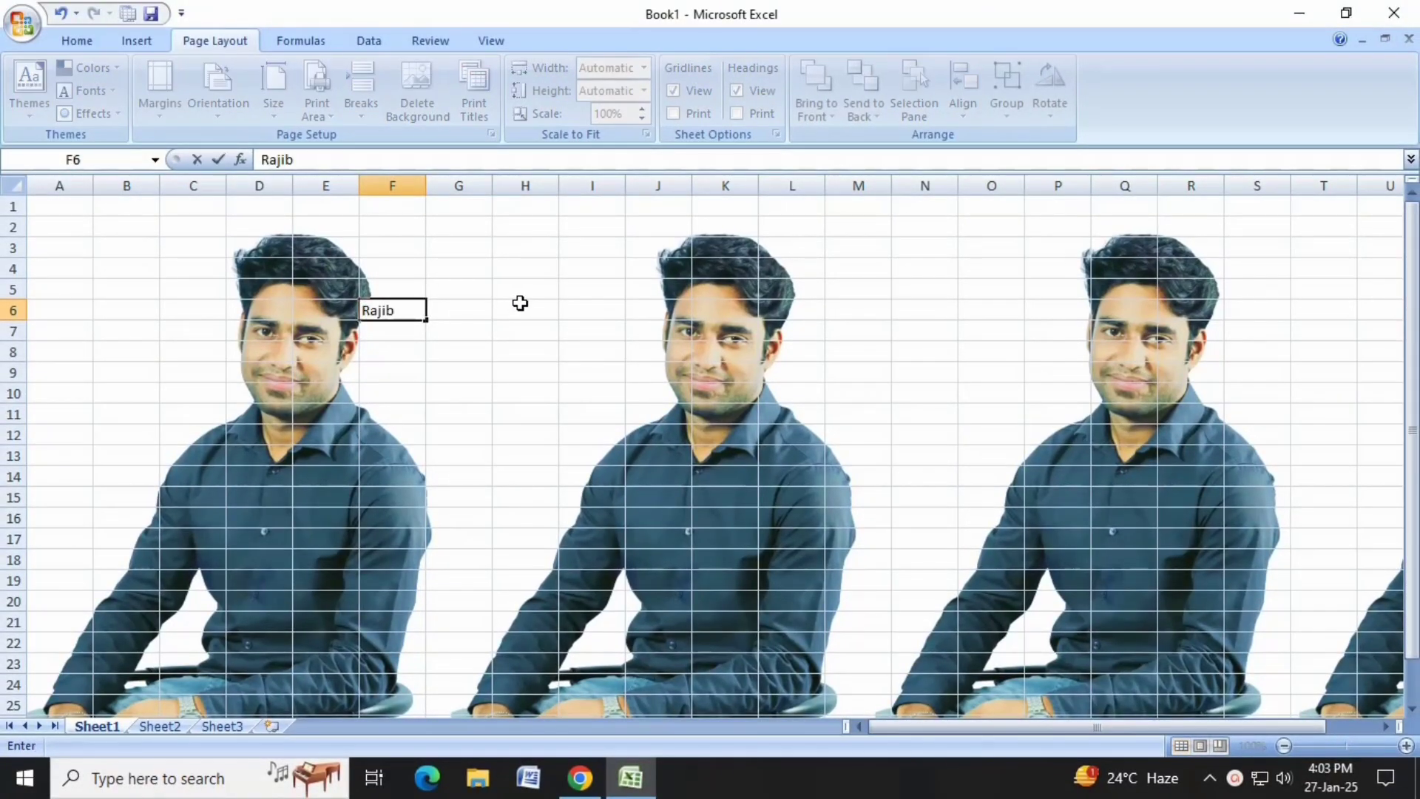
pyautogui.click(459, 406)
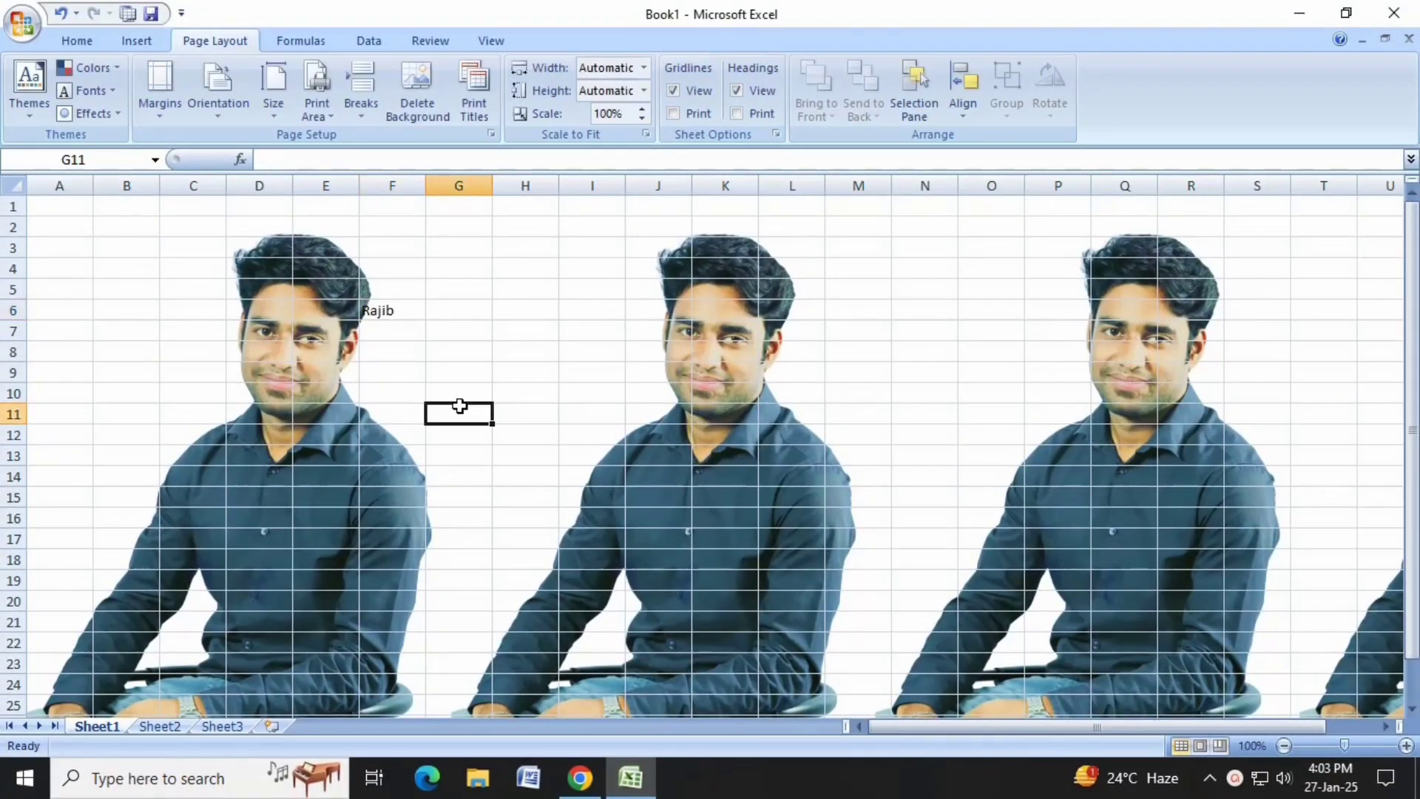
# Delete the background picture from Sheet1
pyautogui.moveTo(380, 309); pyautogui.dragTo(618, 315)
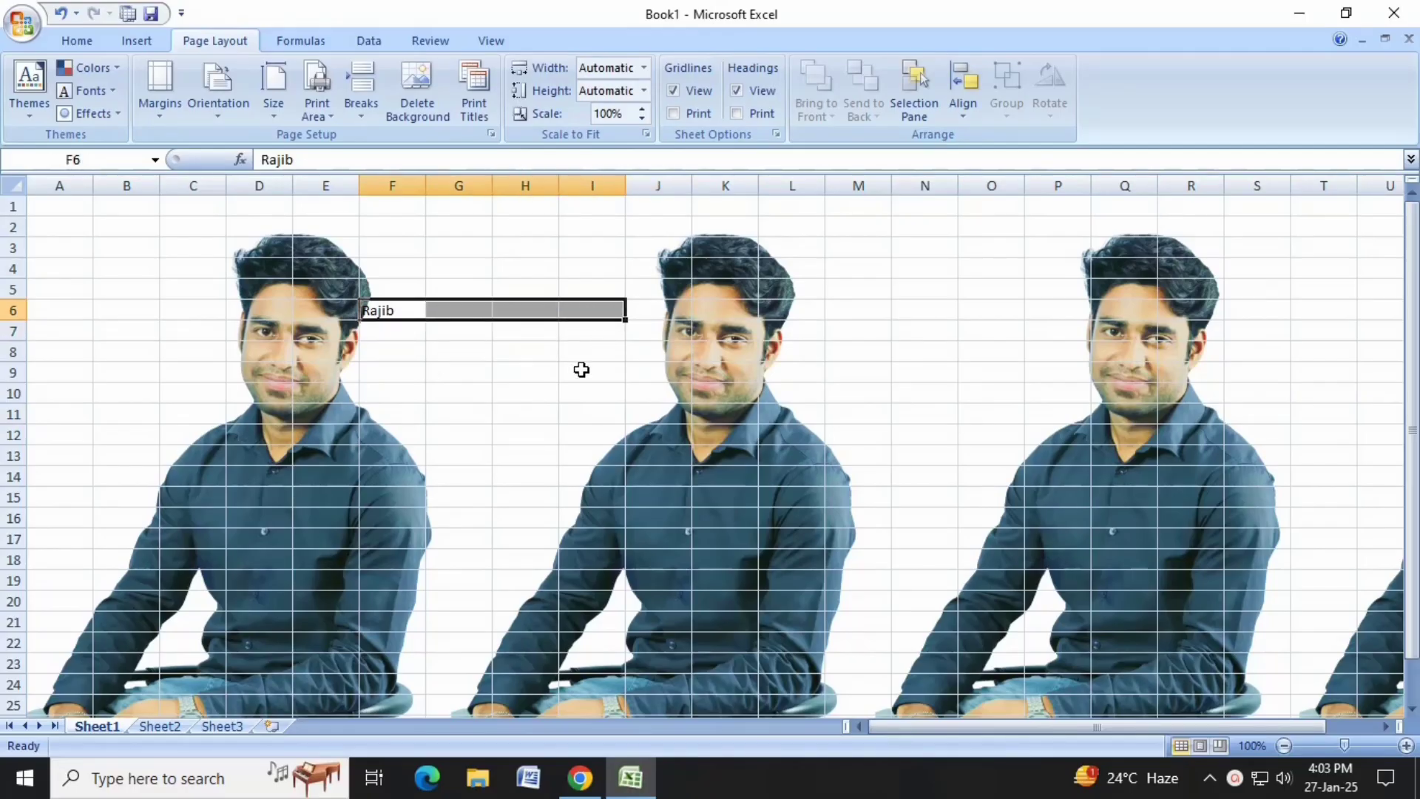
pyautogui.click(524, 373)
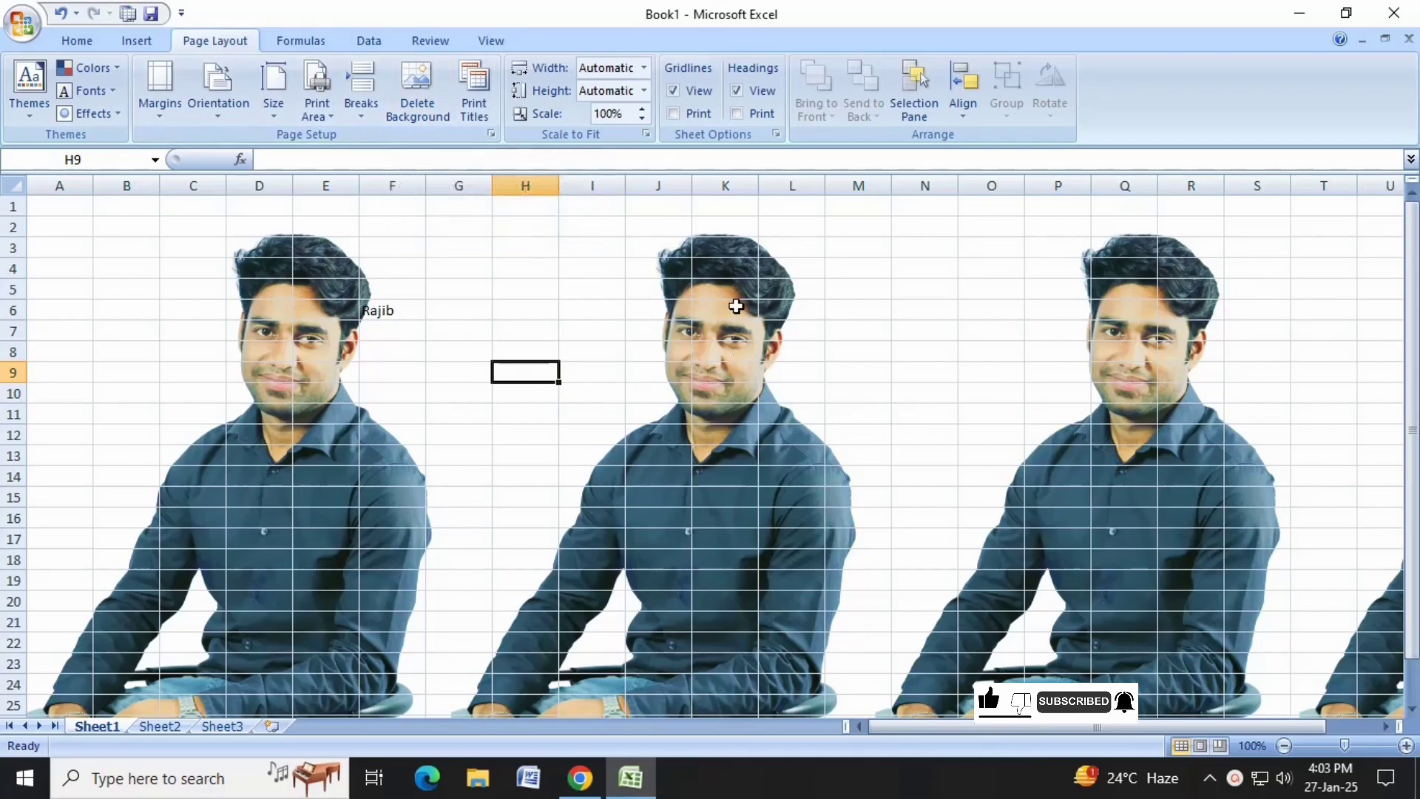
pyautogui.click(618, 386)
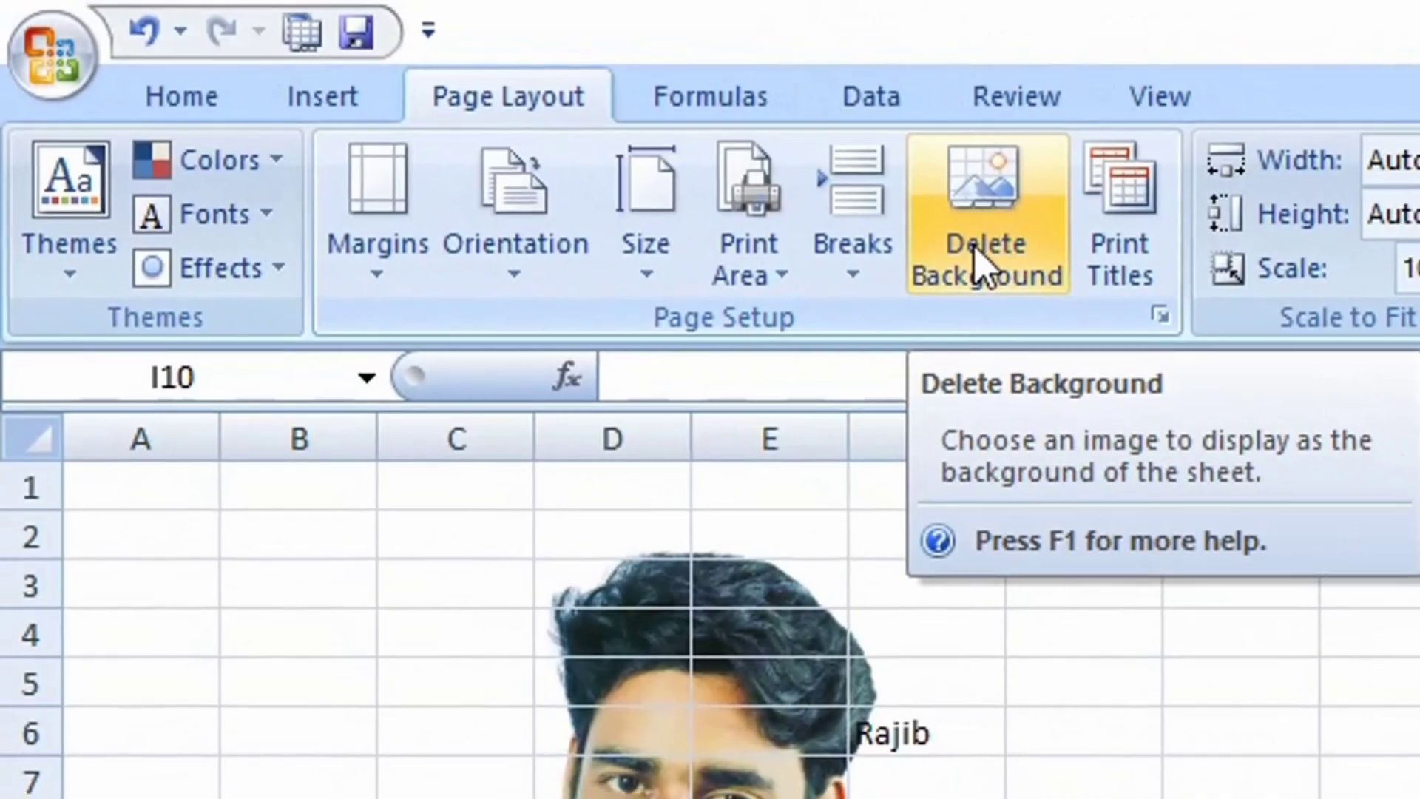
pyautogui.click(994, 250)
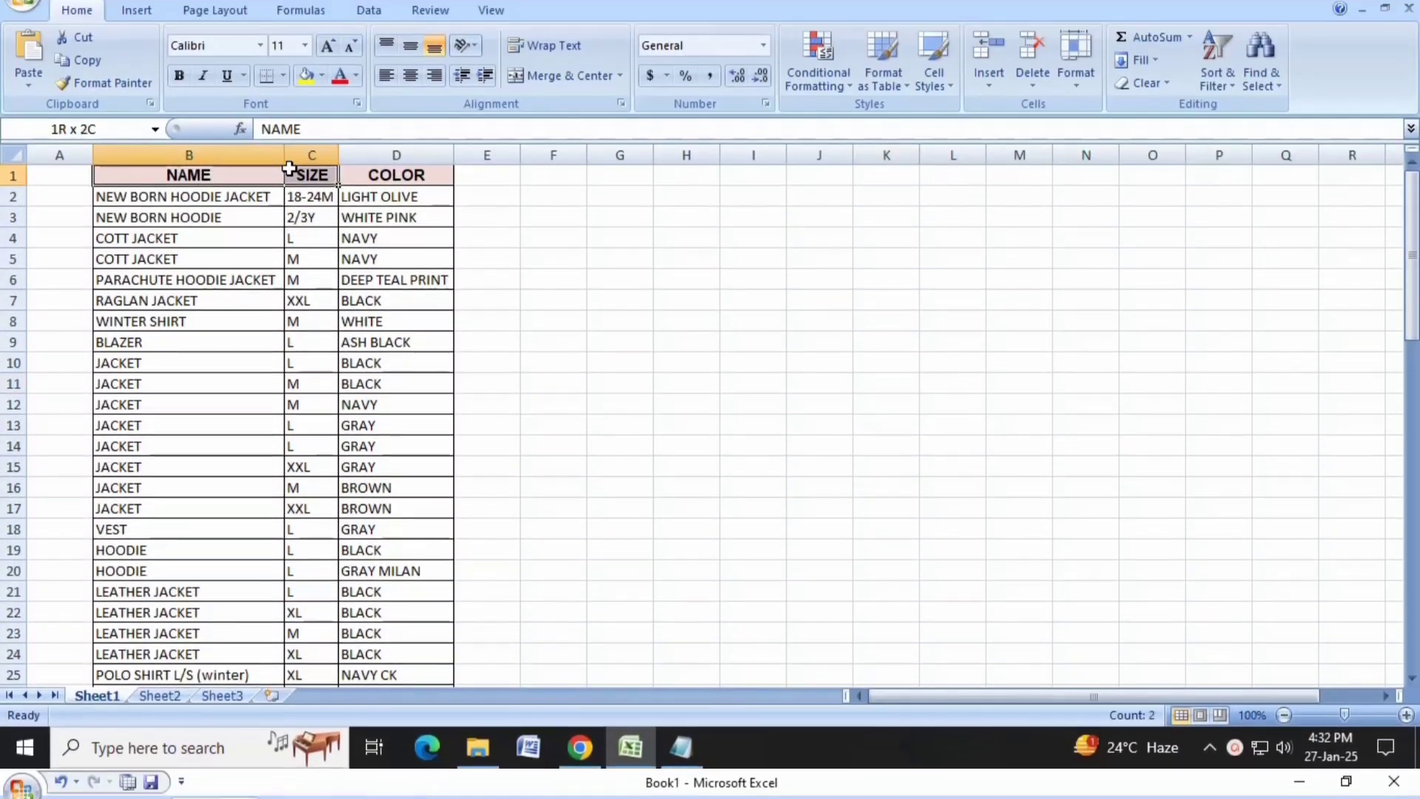
# Examine the NAME, SIZE and COLOR header cells in row 1 and the product list below them
pyautogui.moveTo(189, 206); pyautogui.dragTo(433, 201)
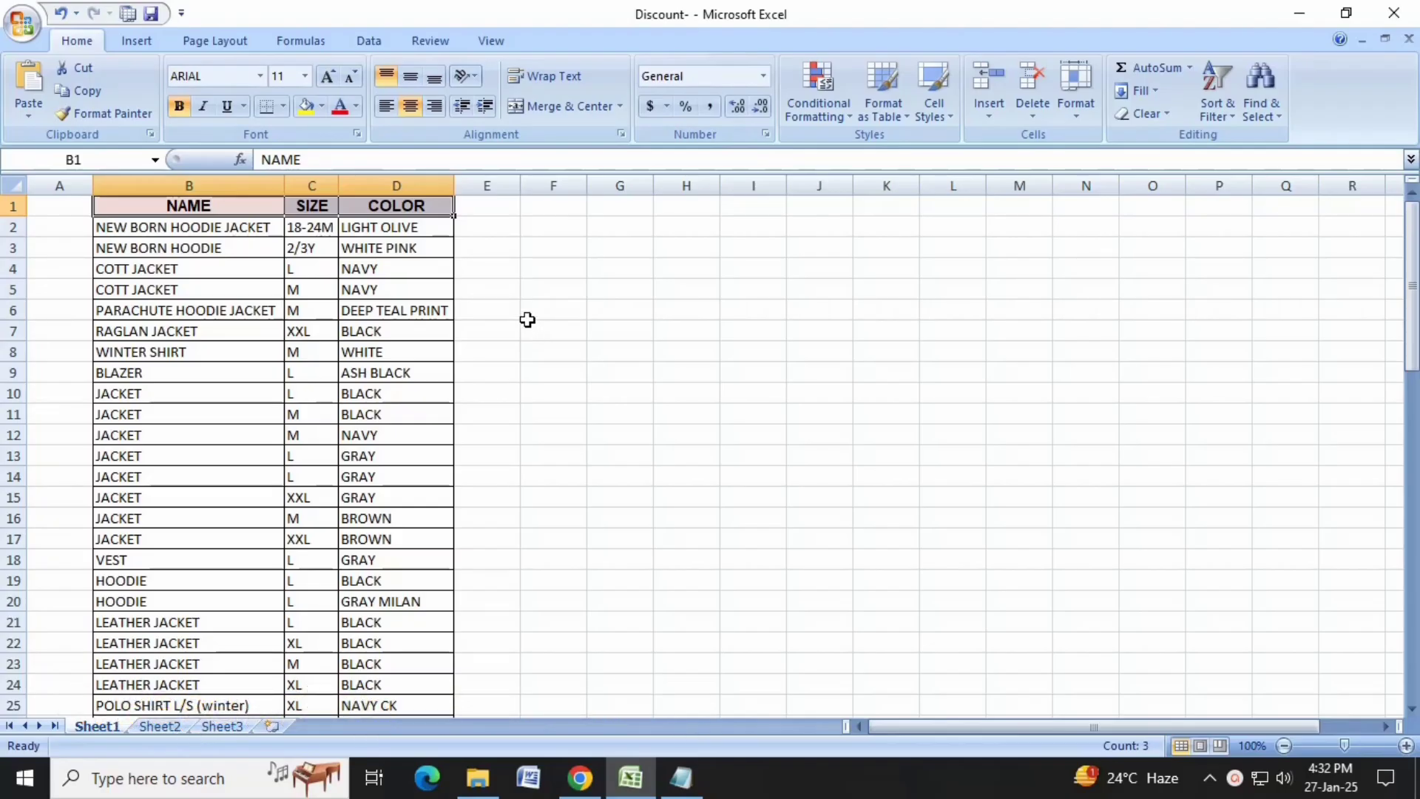
pyautogui.scroll(-3, 528, 320)
pyautogui.scroll(3, 527, 319)
pyautogui.click(530, 268)
pyautogui.click(373, 209)
pyautogui.click(165, 211)
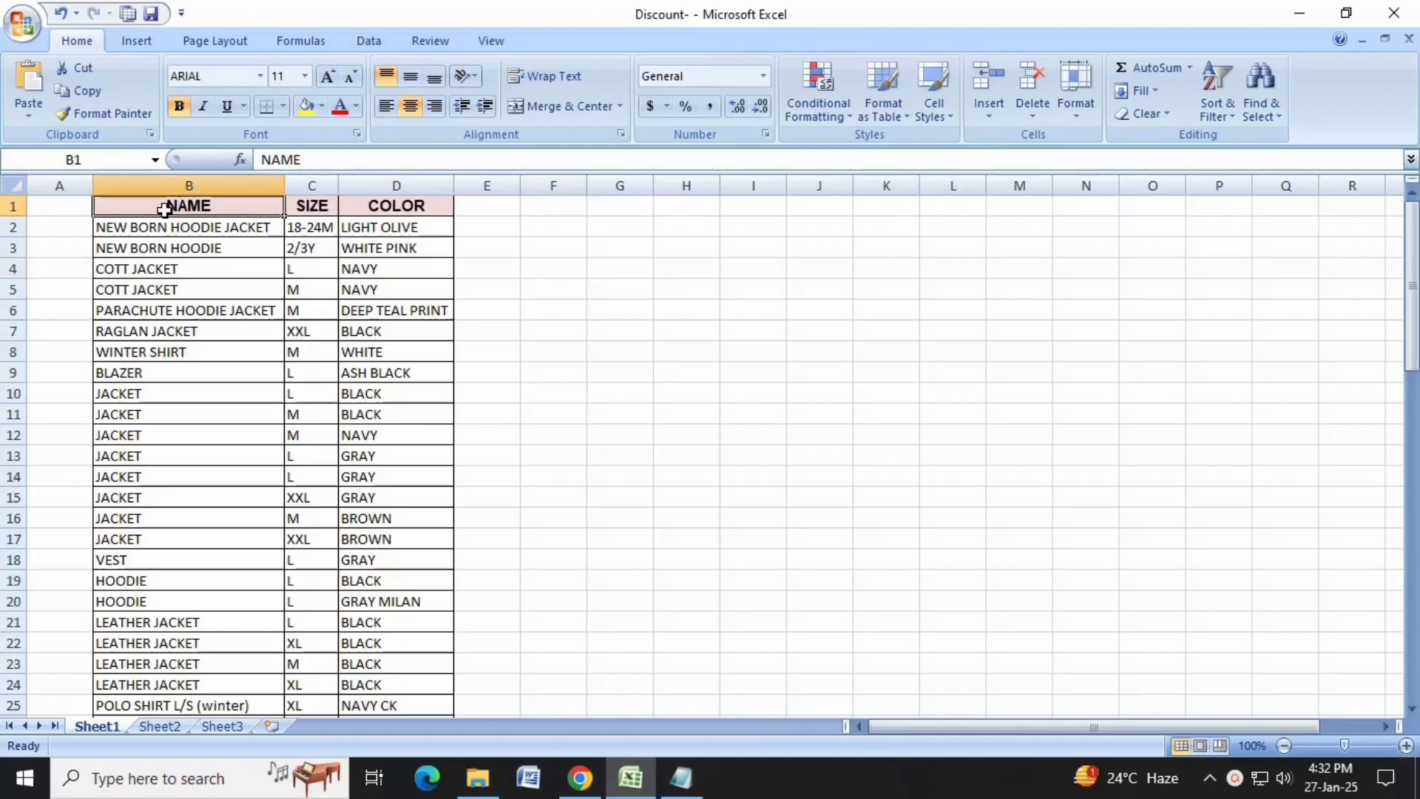
pyautogui.moveTo(164, 211); pyautogui.dragTo(399, 211)
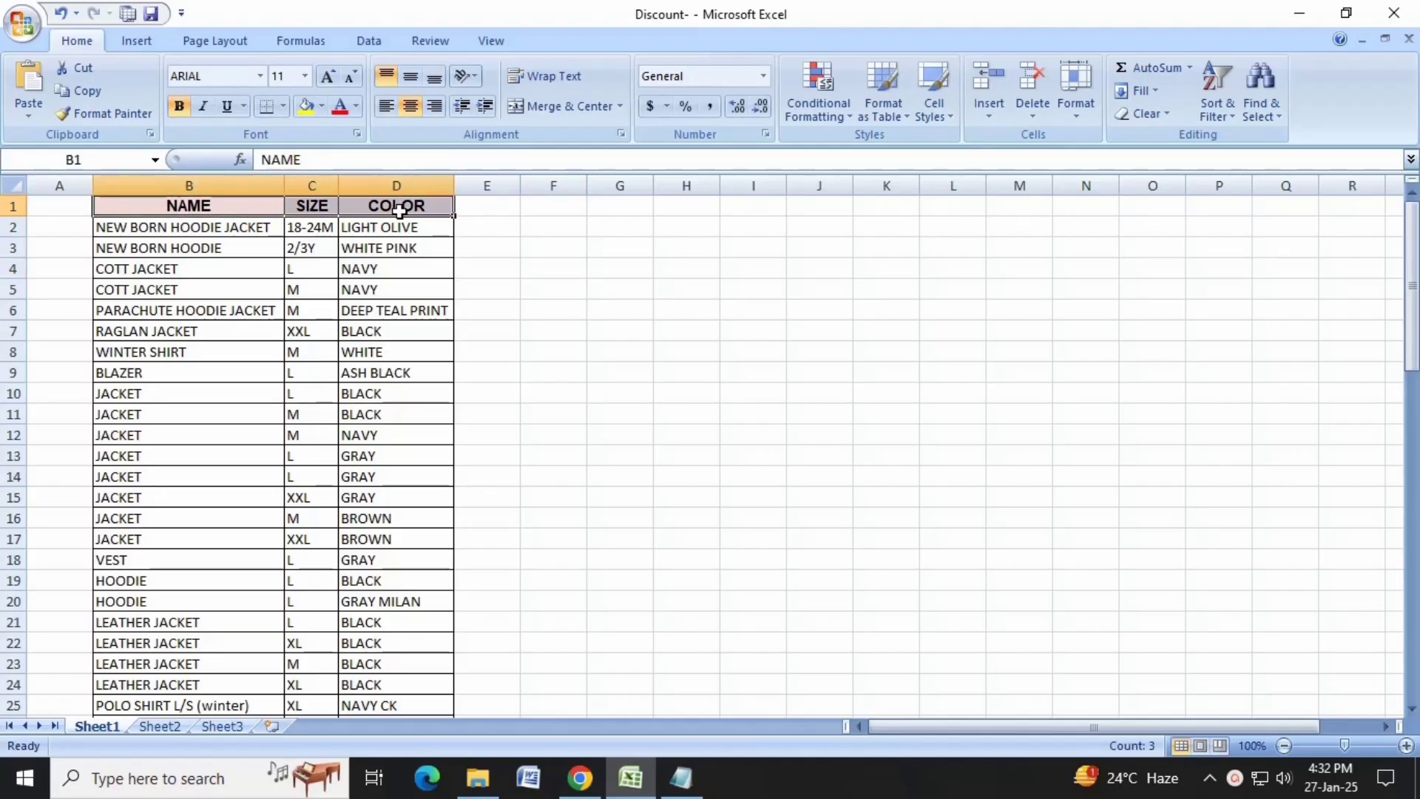
pyautogui.scroll(-2, 400, 211)
pyautogui.scroll(2, 400, 212)
pyautogui.click(592, 355)
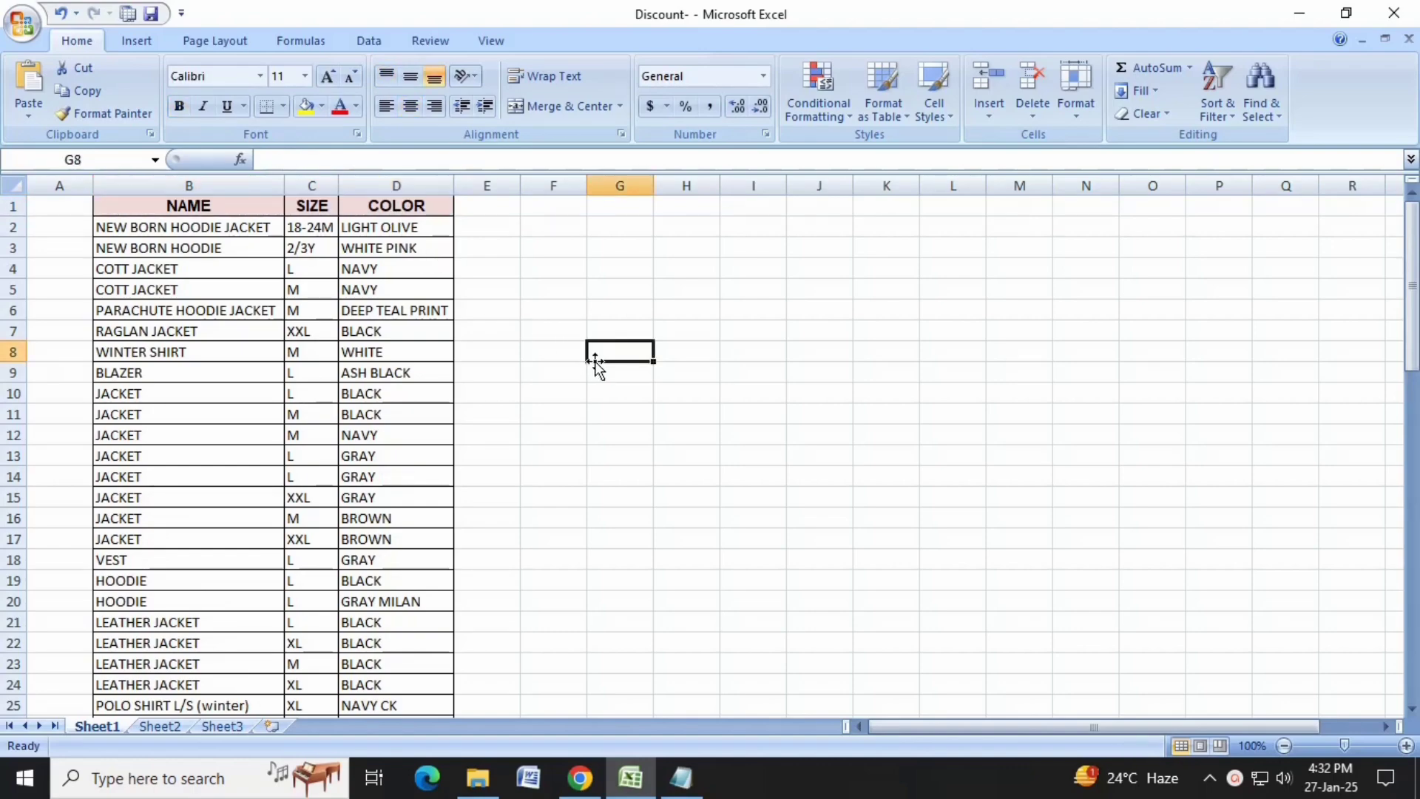
# Preview the printout of the active sheet and check for column headers on its second page
pyautogui.hotkey('ctrl', 'p')
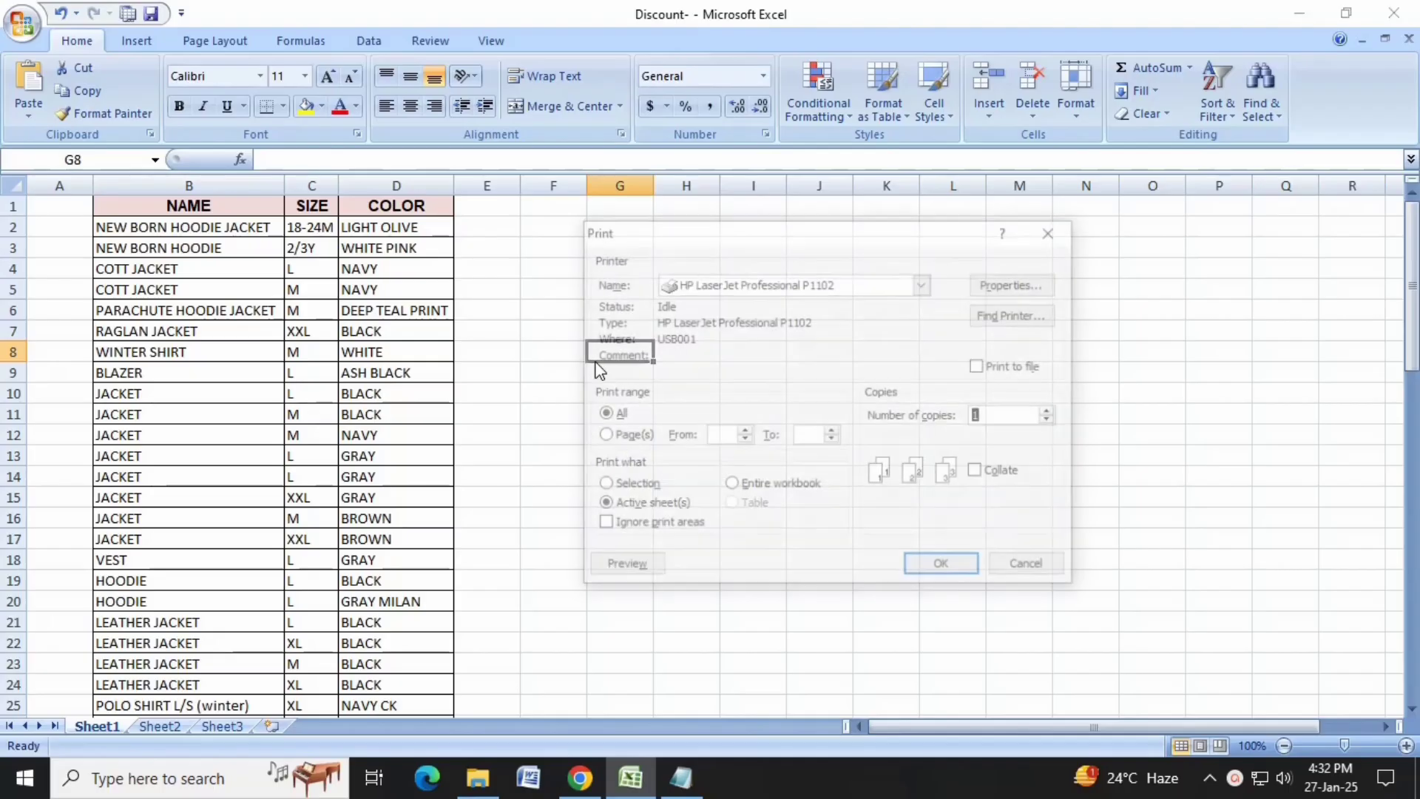
pyautogui.click(622, 568)
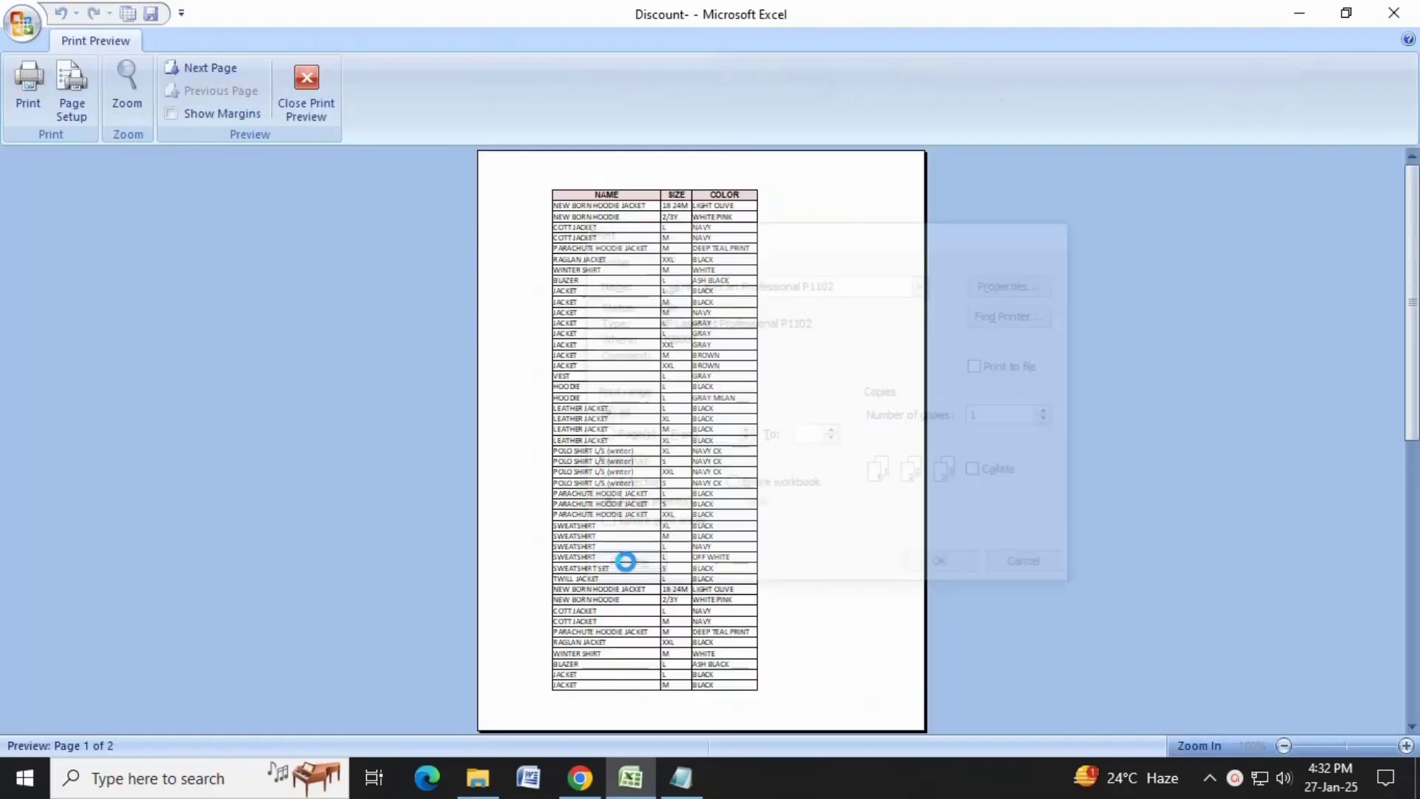
pyautogui.scroll(-1, 736, 409)
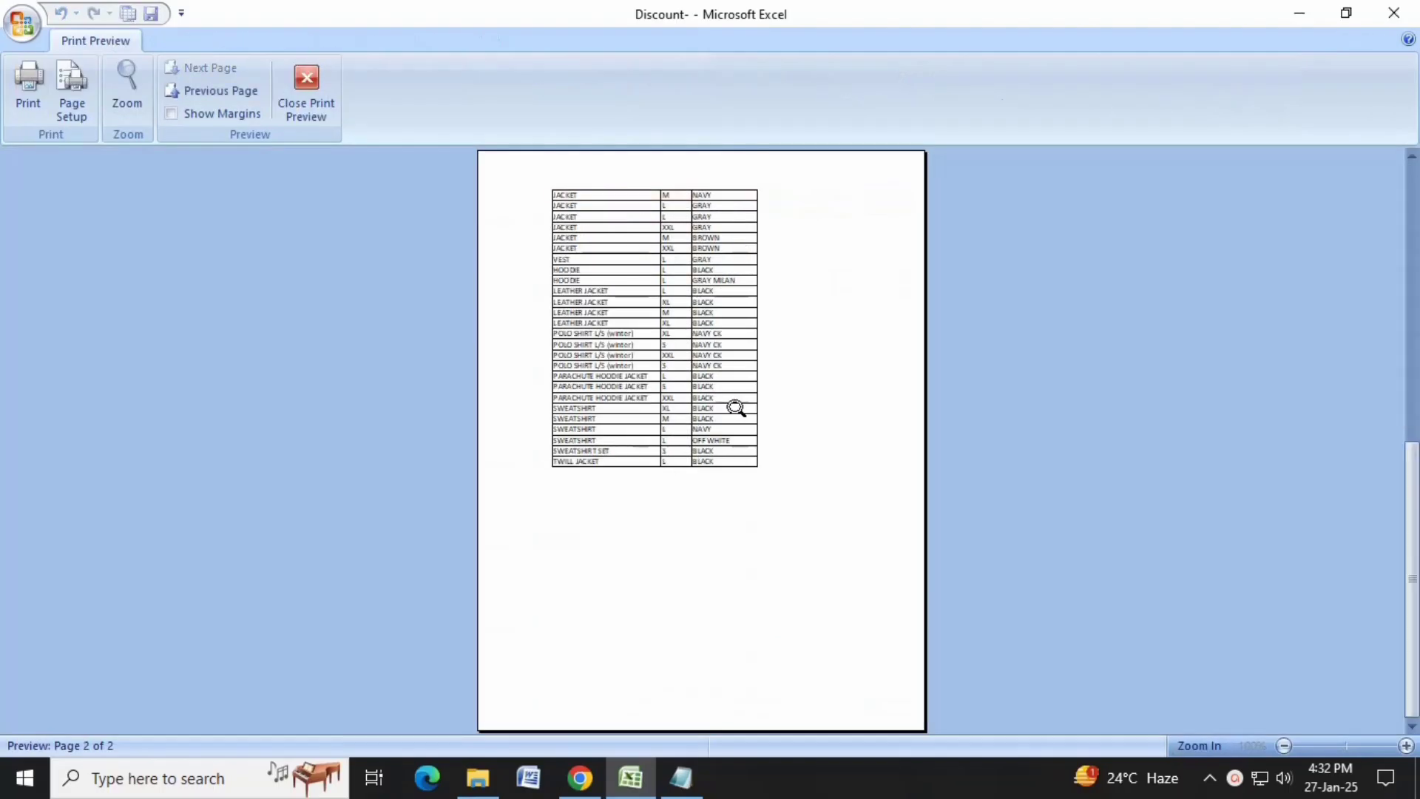
# Compare the top rows of both pages in the print preview for NAME, SIZE and COLOR headers, and close the preview
pyautogui.click(601, 185)
pyautogui.click(682, 244)
pyautogui.scroll(1, 718, 349)
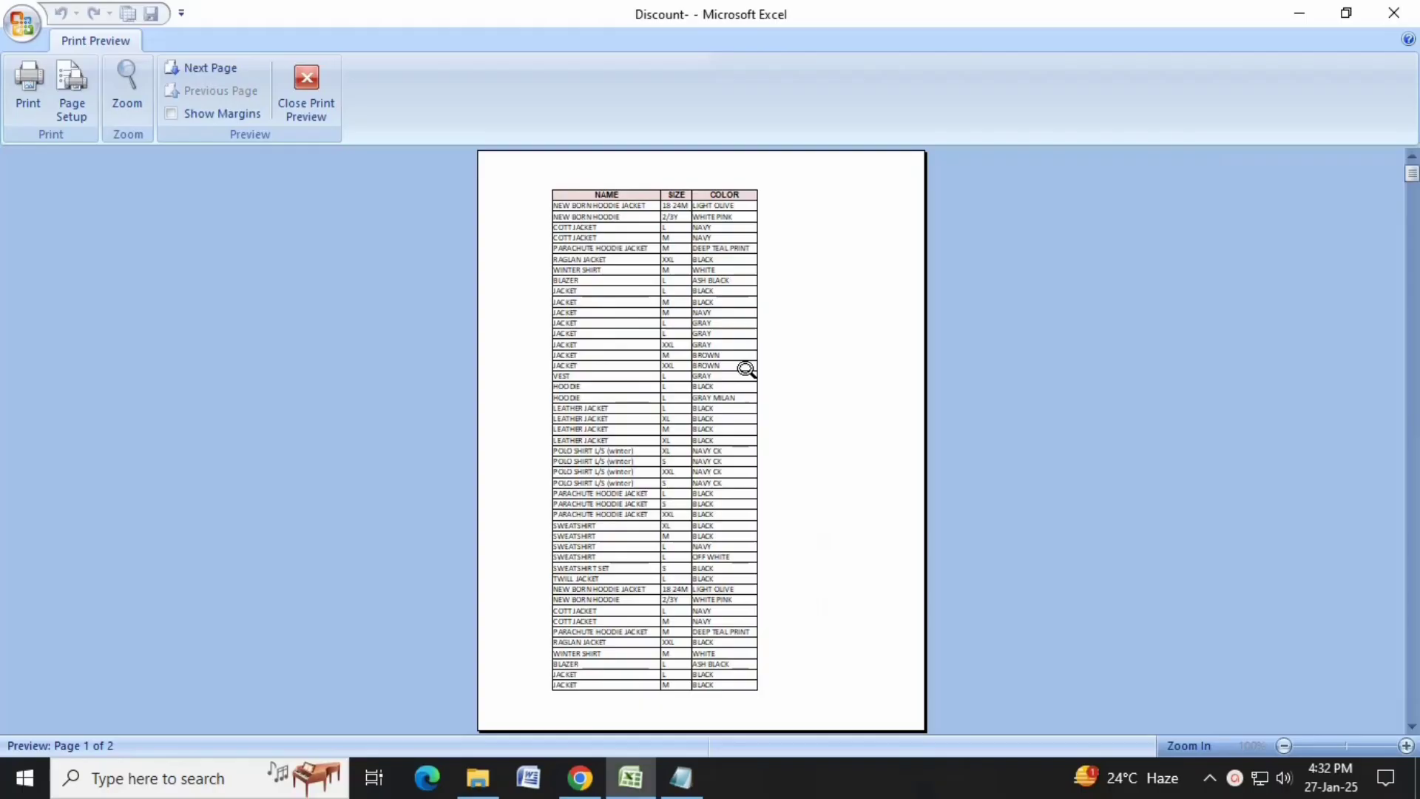
pyautogui.click(635, 193)
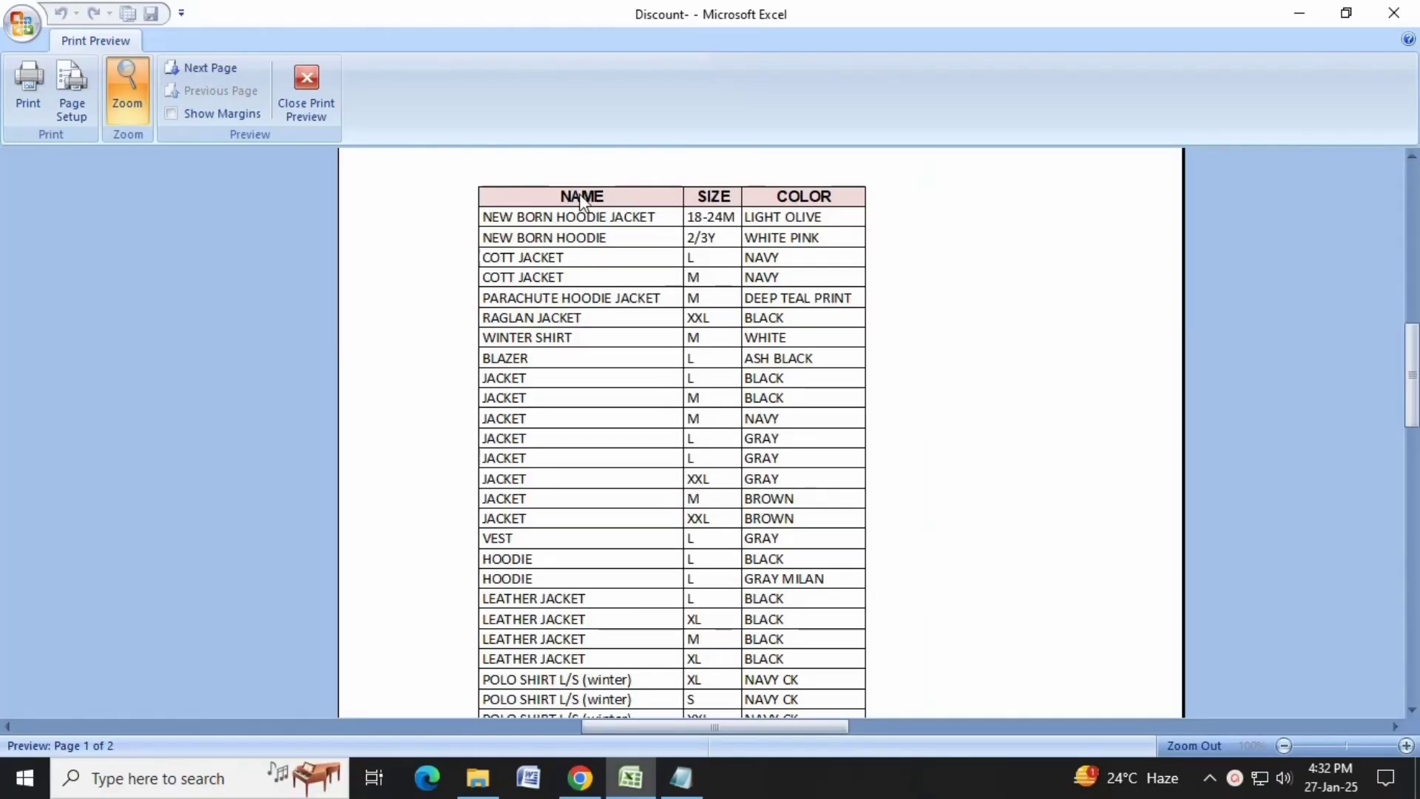
pyautogui.click(680, 199)
pyautogui.click(717, 279)
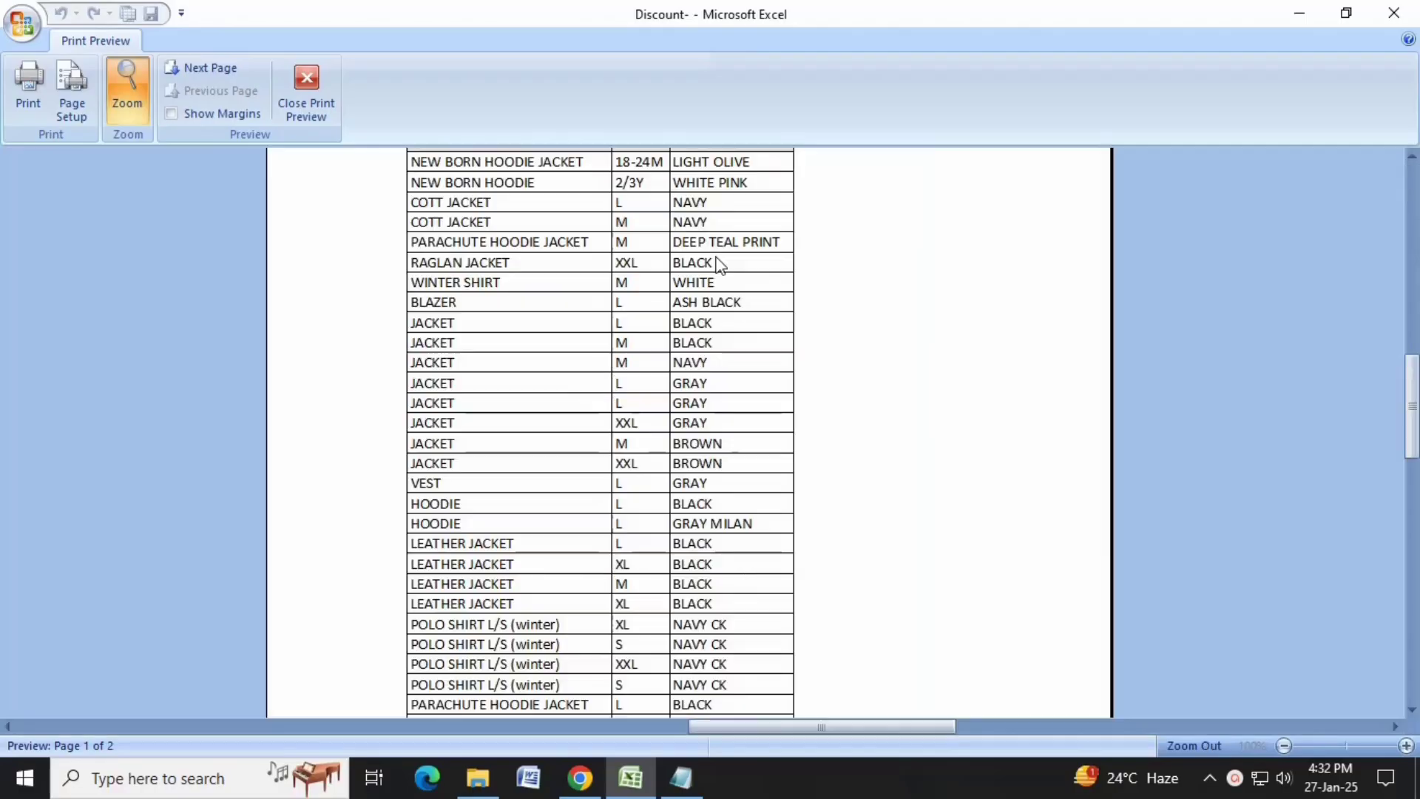
pyautogui.click(708, 323)
pyautogui.scroll(-1, 699, 296)
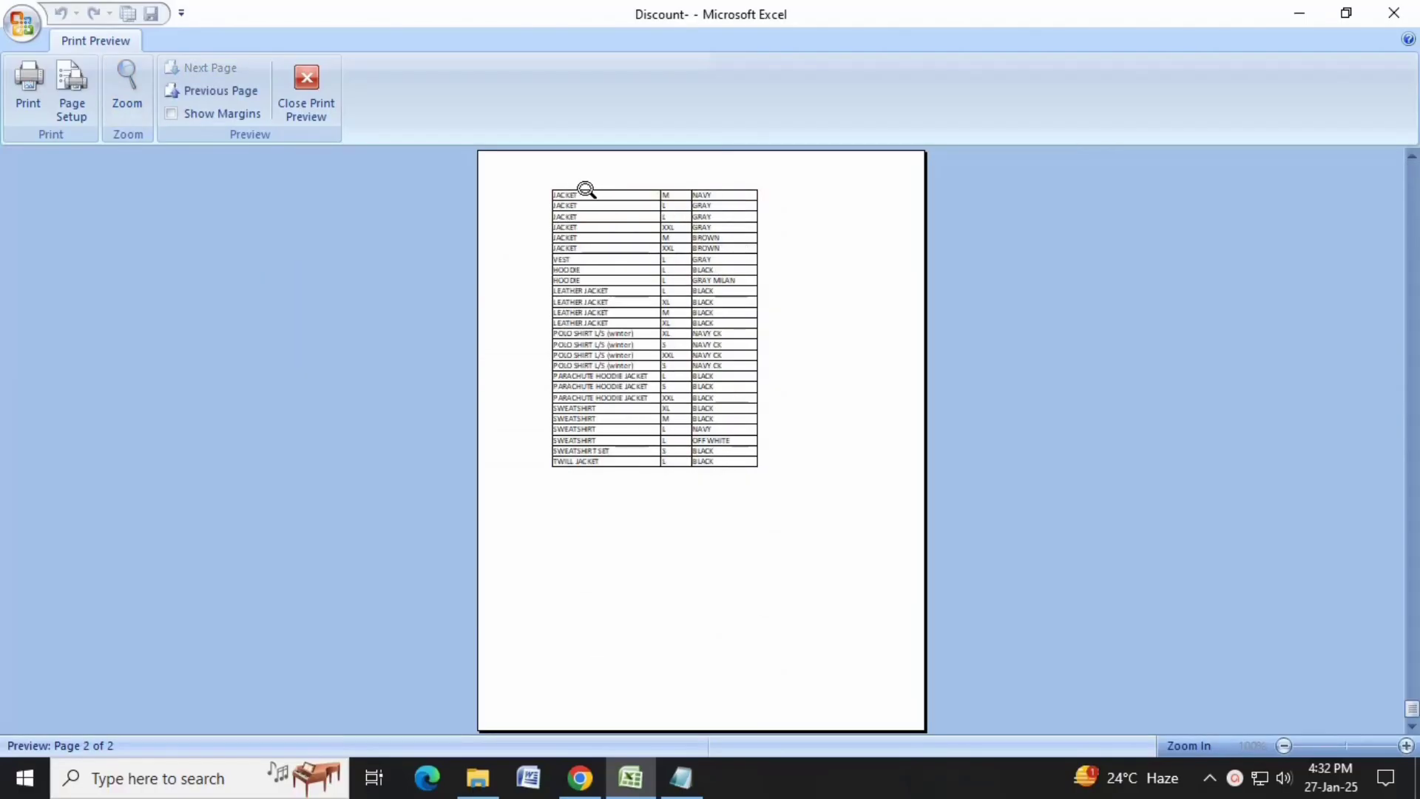
pyautogui.click(290, 87)
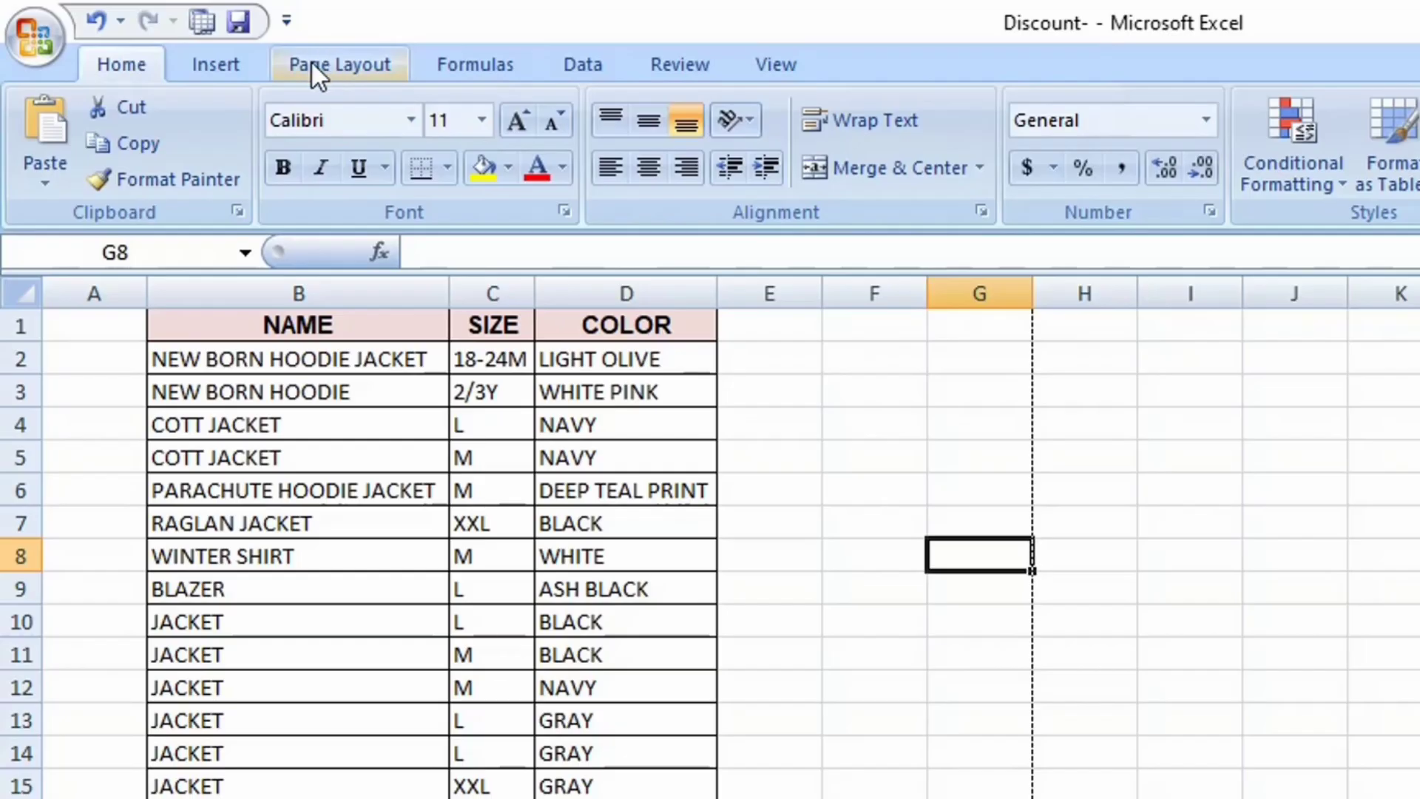
# Set row 1 ($1:$1) as the print title row to repeat at the top of every printed page
pyautogui.click(314, 62)
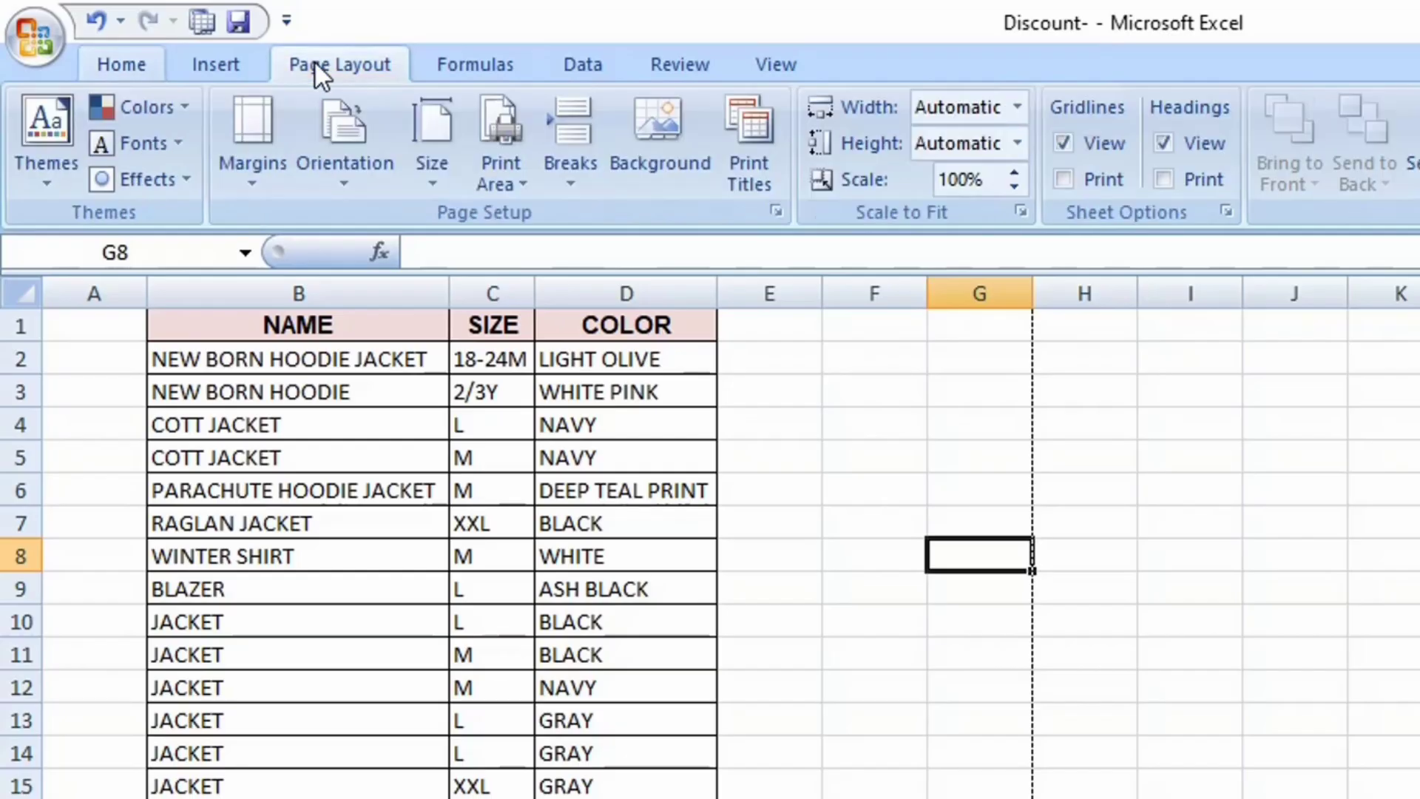
pyautogui.click(746, 143)
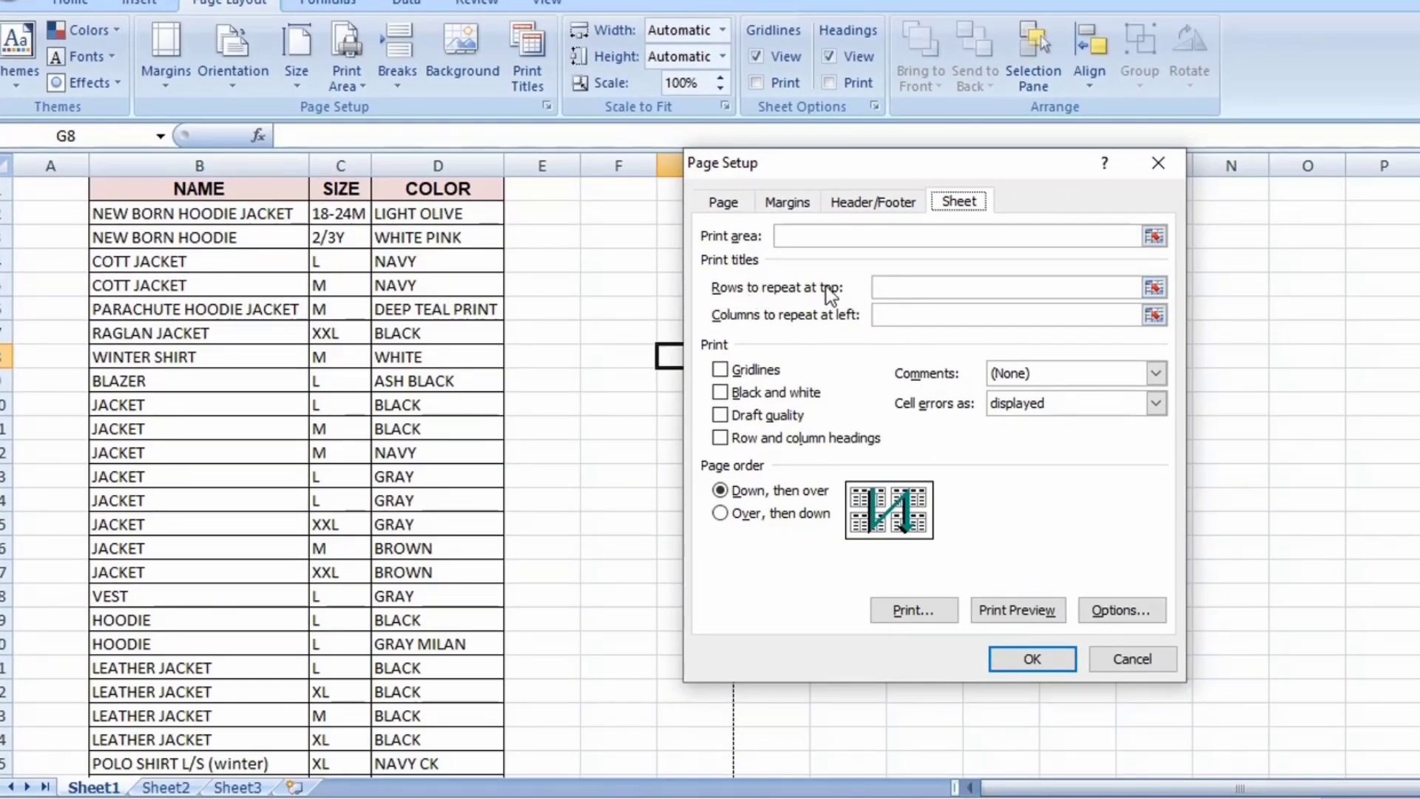
pyautogui.click(892, 287)
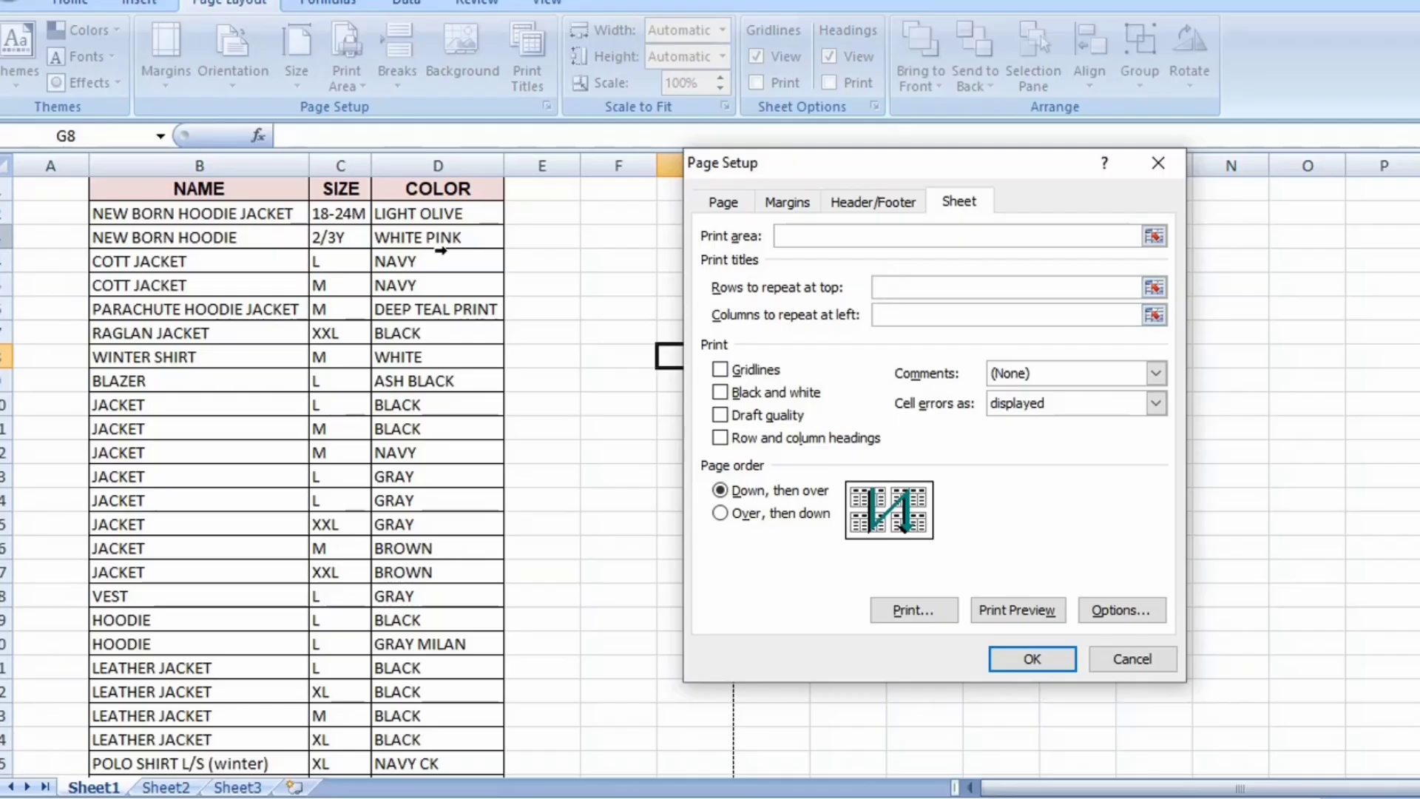
pyautogui.moveTo(137, 191); pyautogui.dragTo(508, 196)
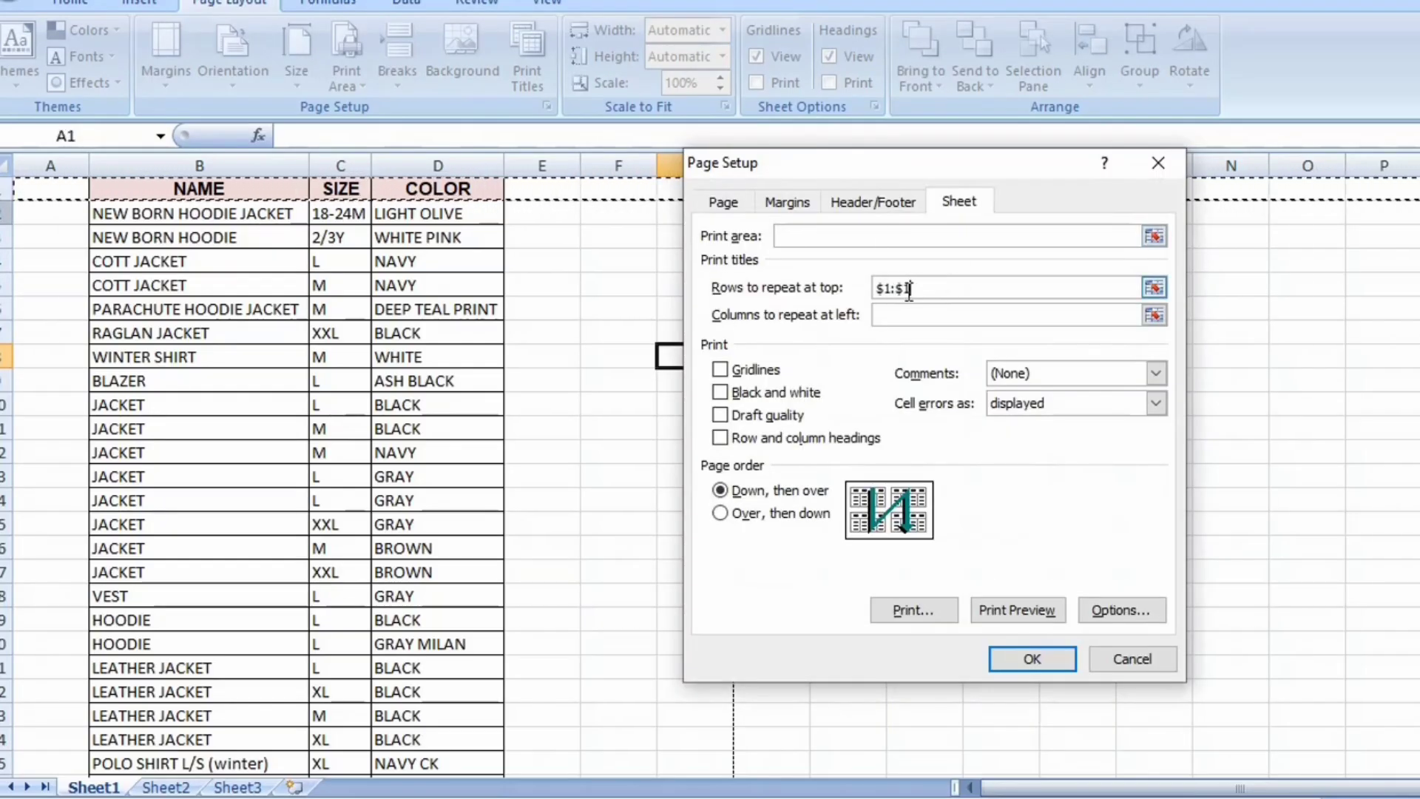
pyautogui.moveTo(922, 288); pyautogui.dragTo(847, 289)
pyautogui.moveTo(292, 191)
pyautogui.mouseDown()
pyautogui.moveTo(264, 188)
pyautogui.moveTo(297, 188)
pyautogui.moveTo(279, 189)
pyautogui.mouseUp()
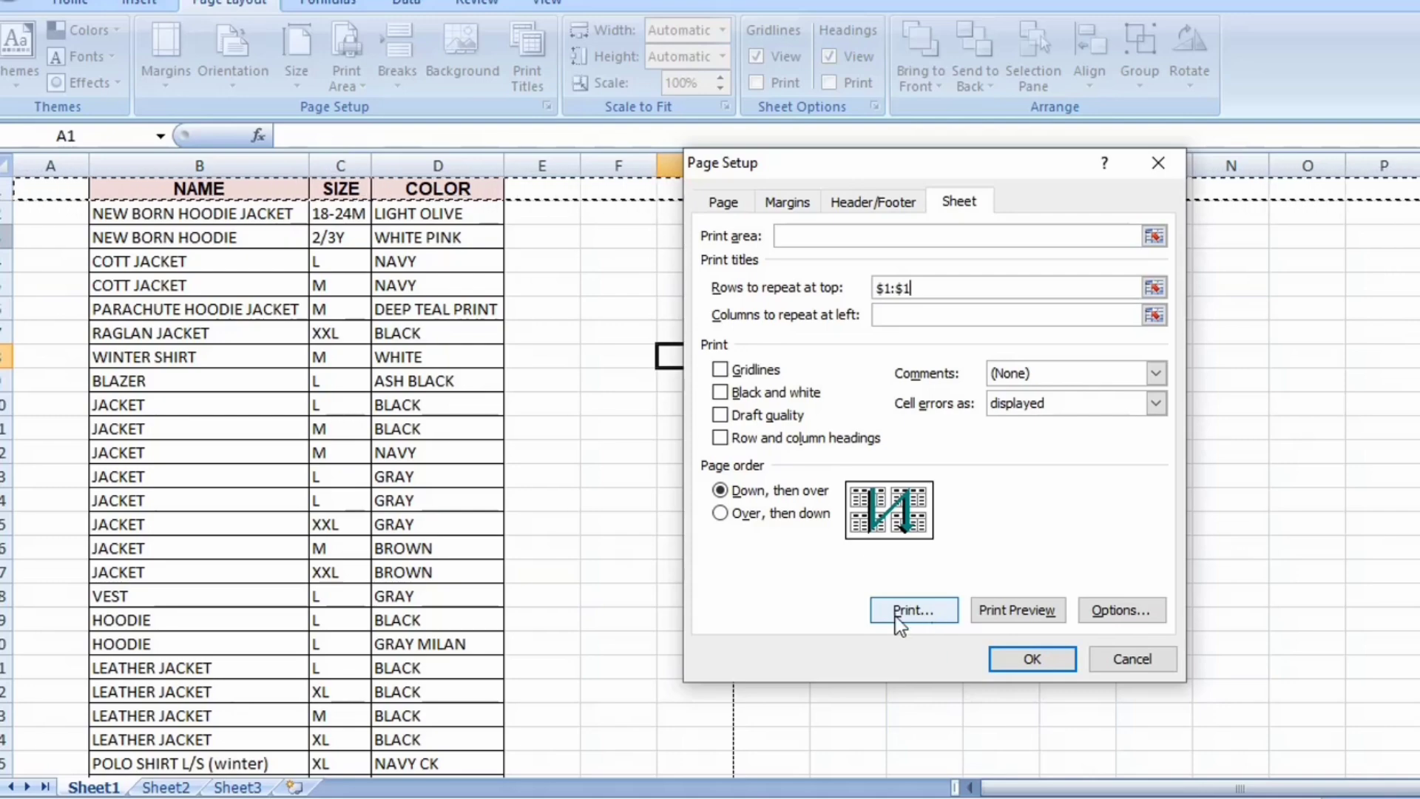
# Preview the printout, check both pages for the repeated header row, and close the preview
pyautogui.click(914, 613)
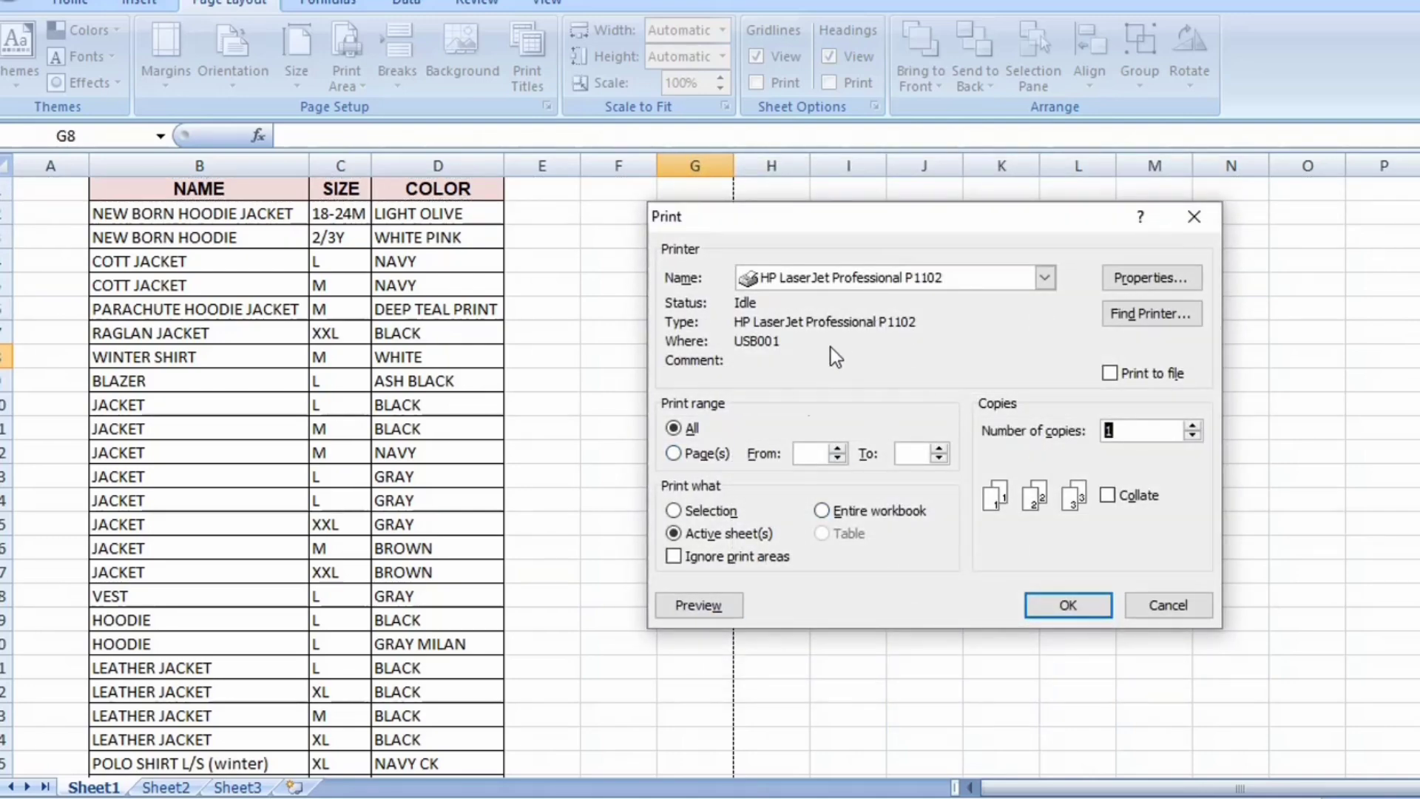
pyautogui.click(704, 611)
pyautogui.click(668, 200)
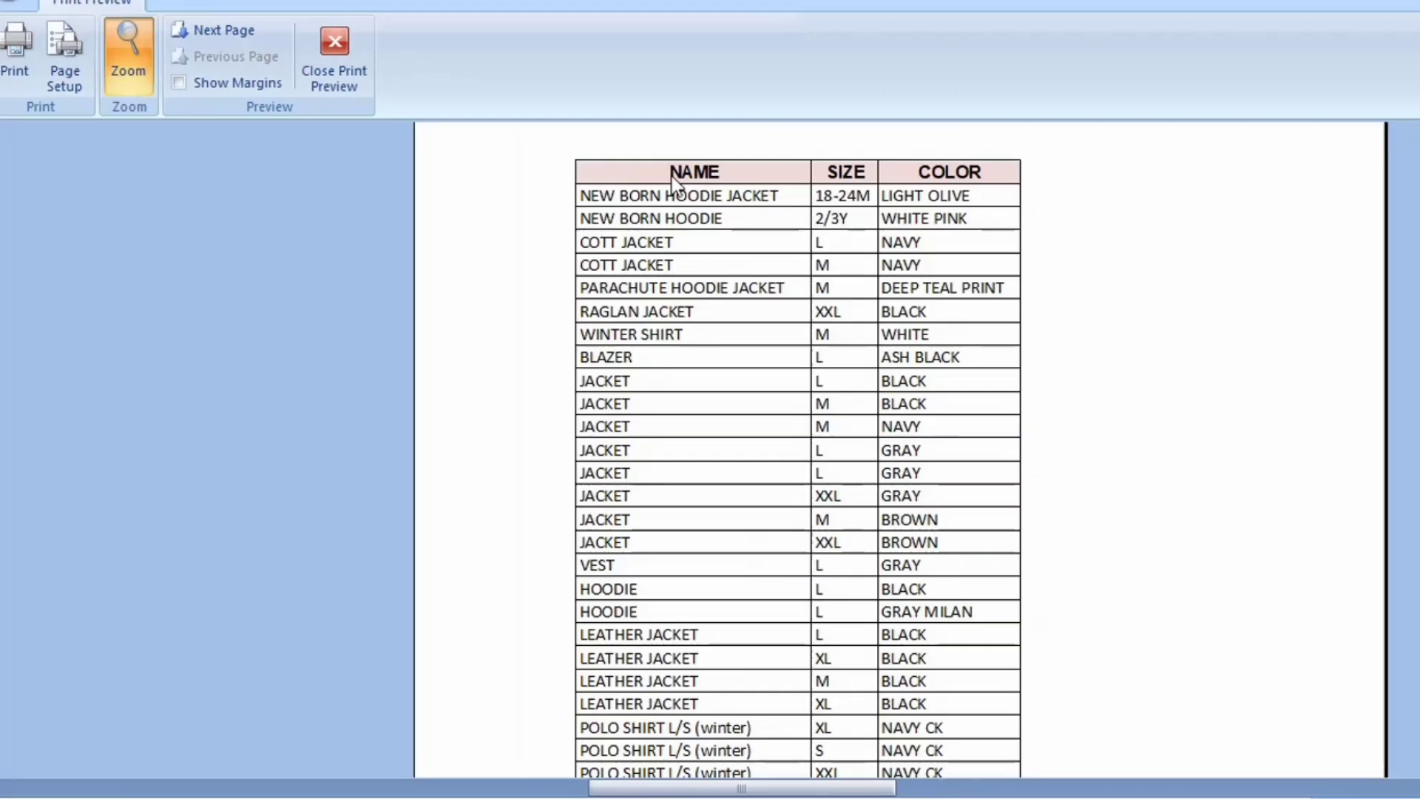
pyautogui.click(759, 194)
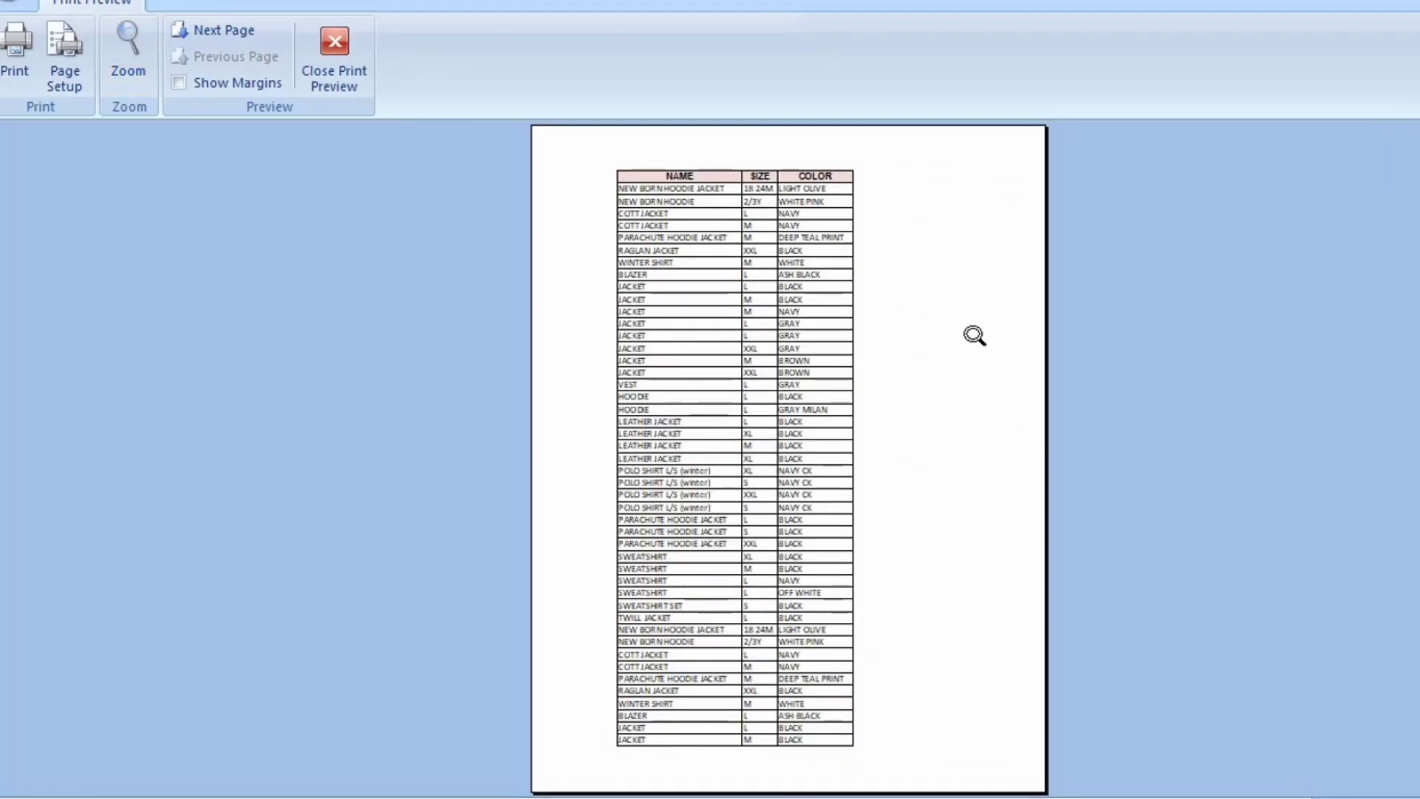
pyautogui.scroll(-1, 974, 335)
pyautogui.click(821, 241)
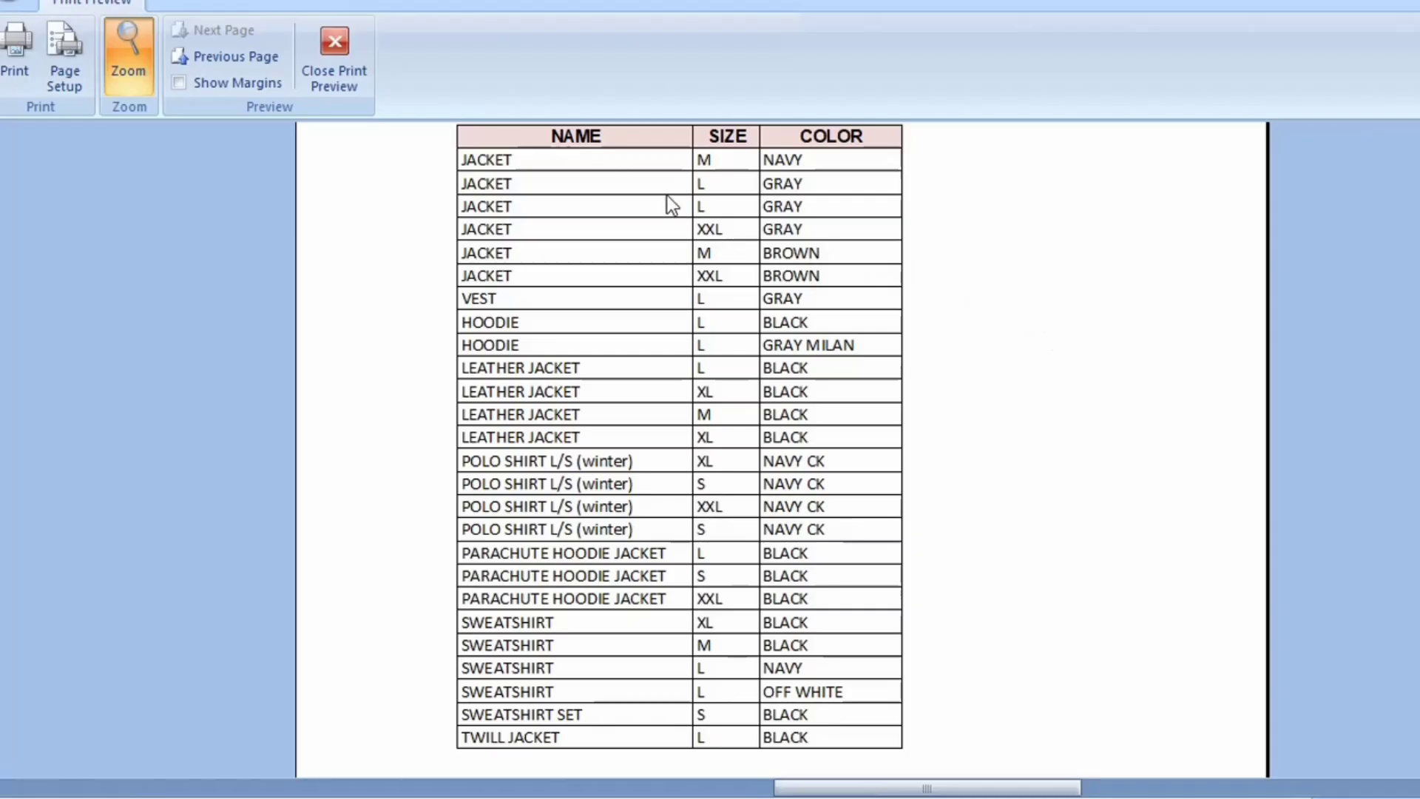
pyautogui.click(964, 304)
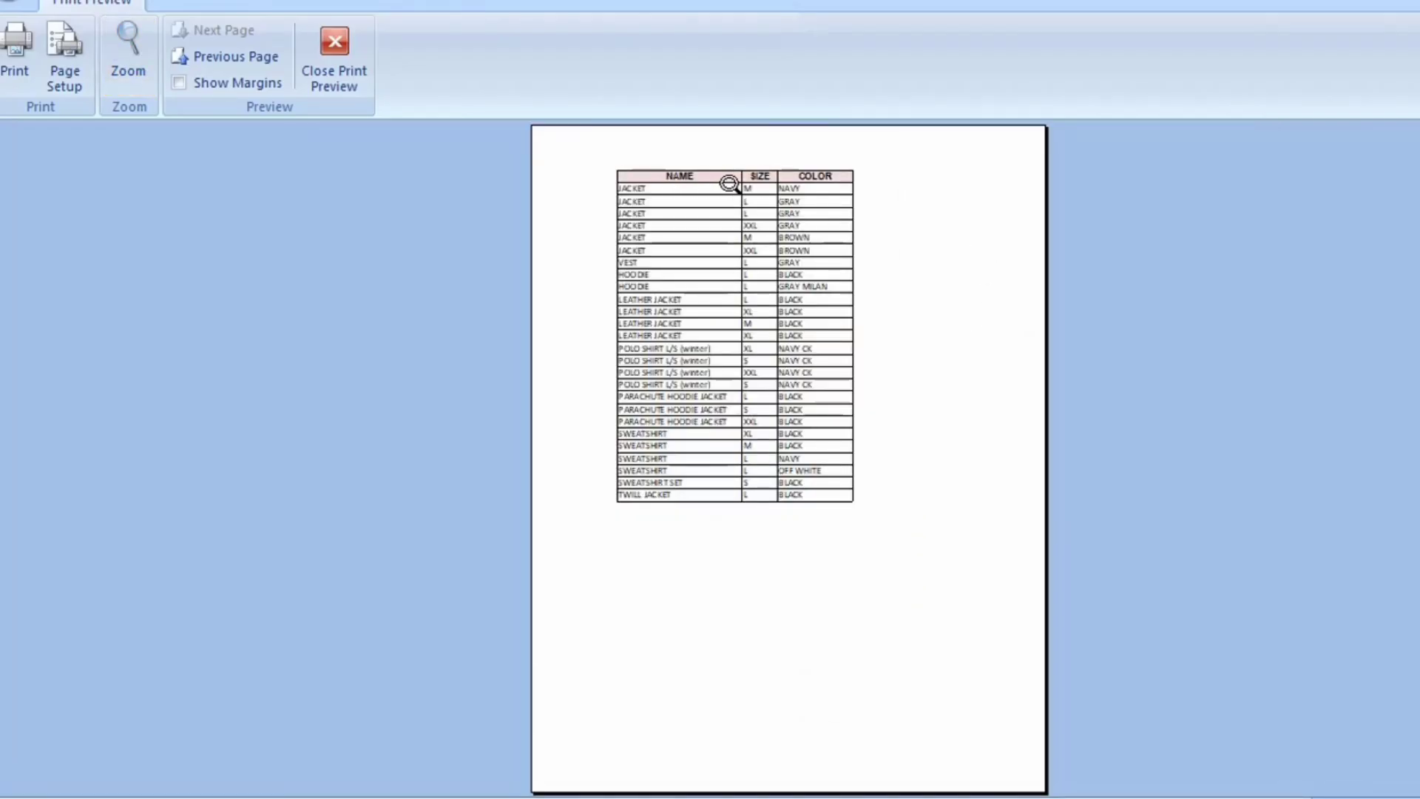
pyautogui.click(672, 182)
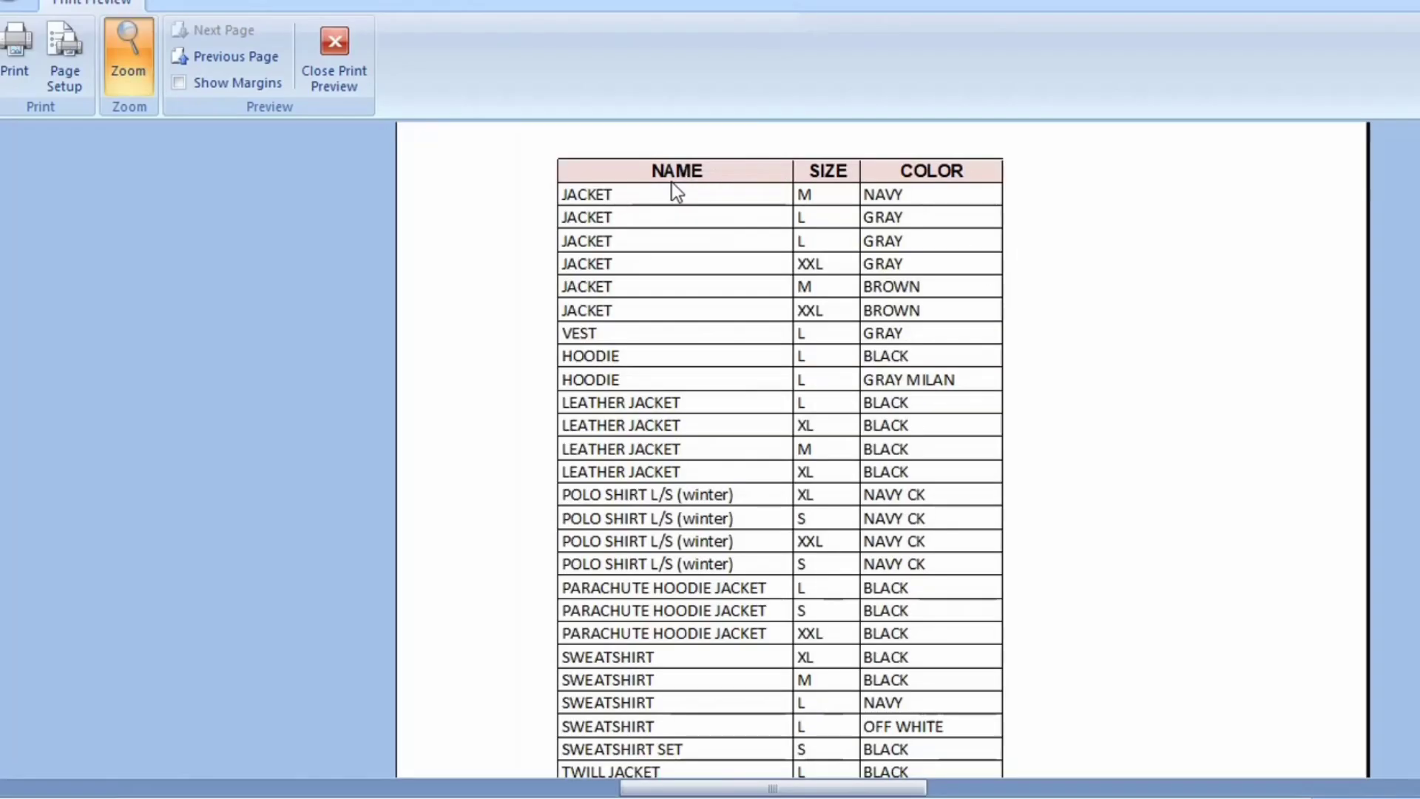
pyautogui.click(335, 65)
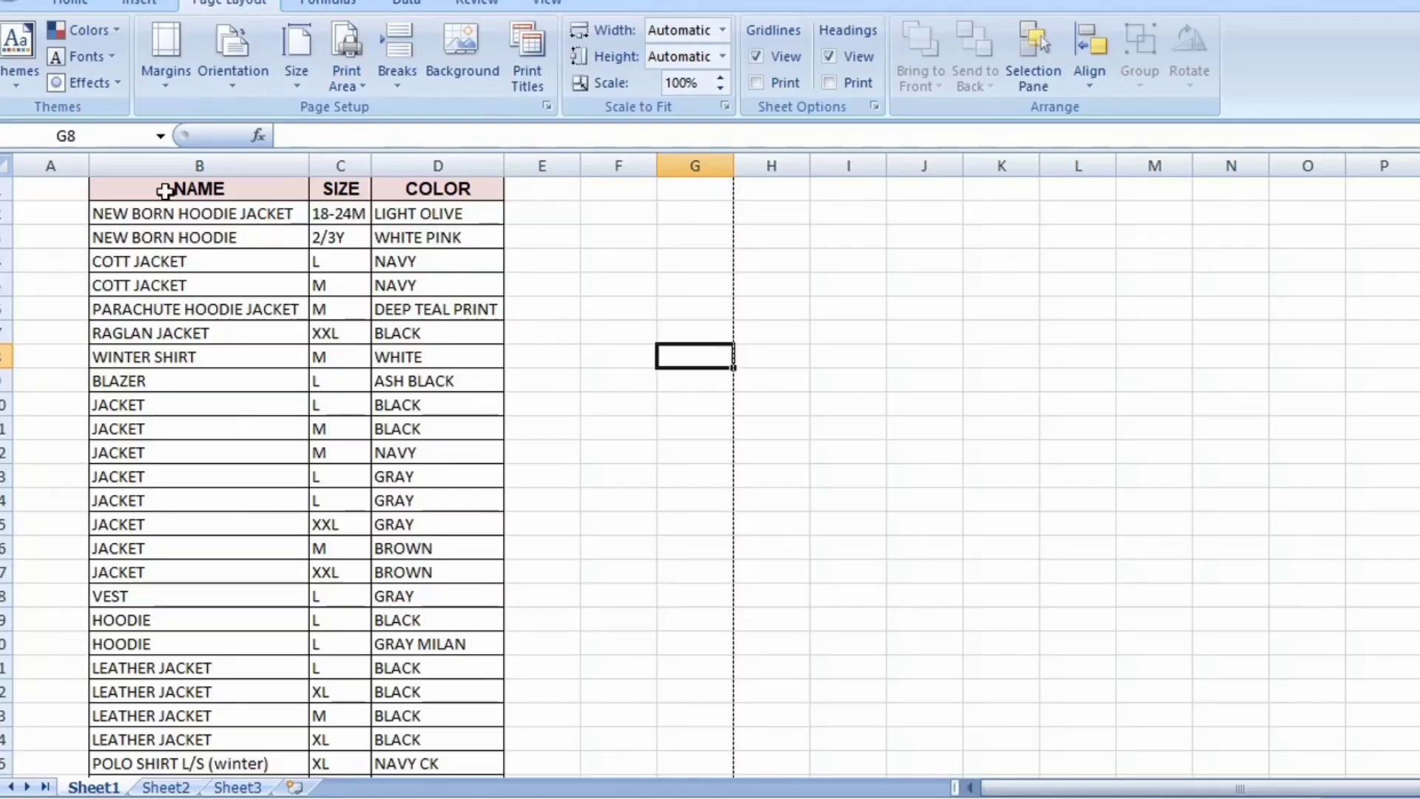
# Review the header cells B1:D1 and the page break below row 47, and revisit the Print Titles setting
pyautogui.moveTo(164, 191); pyautogui.dragTo(481, 190)
pyautogui.scroll(-4, 704, 518)
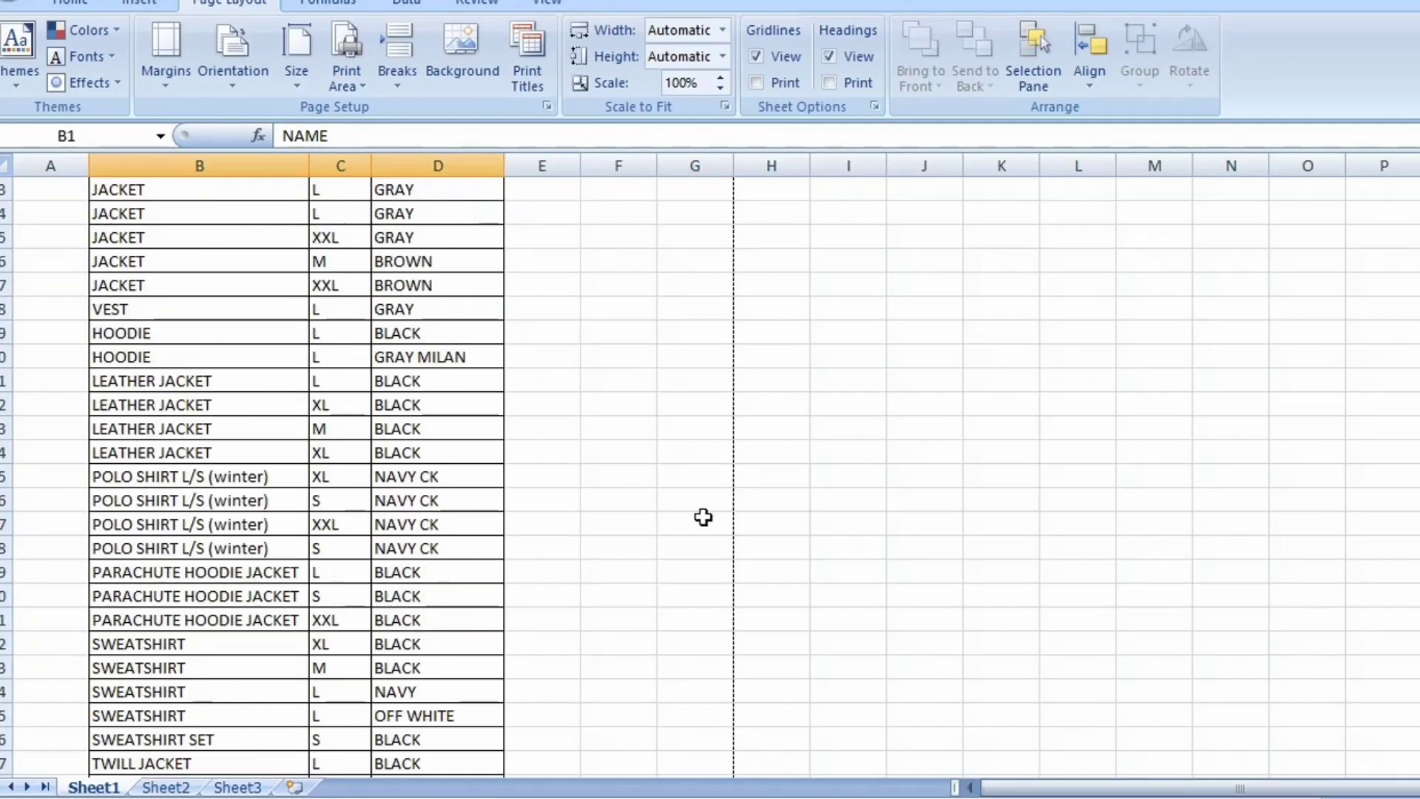
pyautogui.scroll(-6, 704, 517)
pyautogui.moveTo(78, 576); pyautogui.dragTo(642, 575)
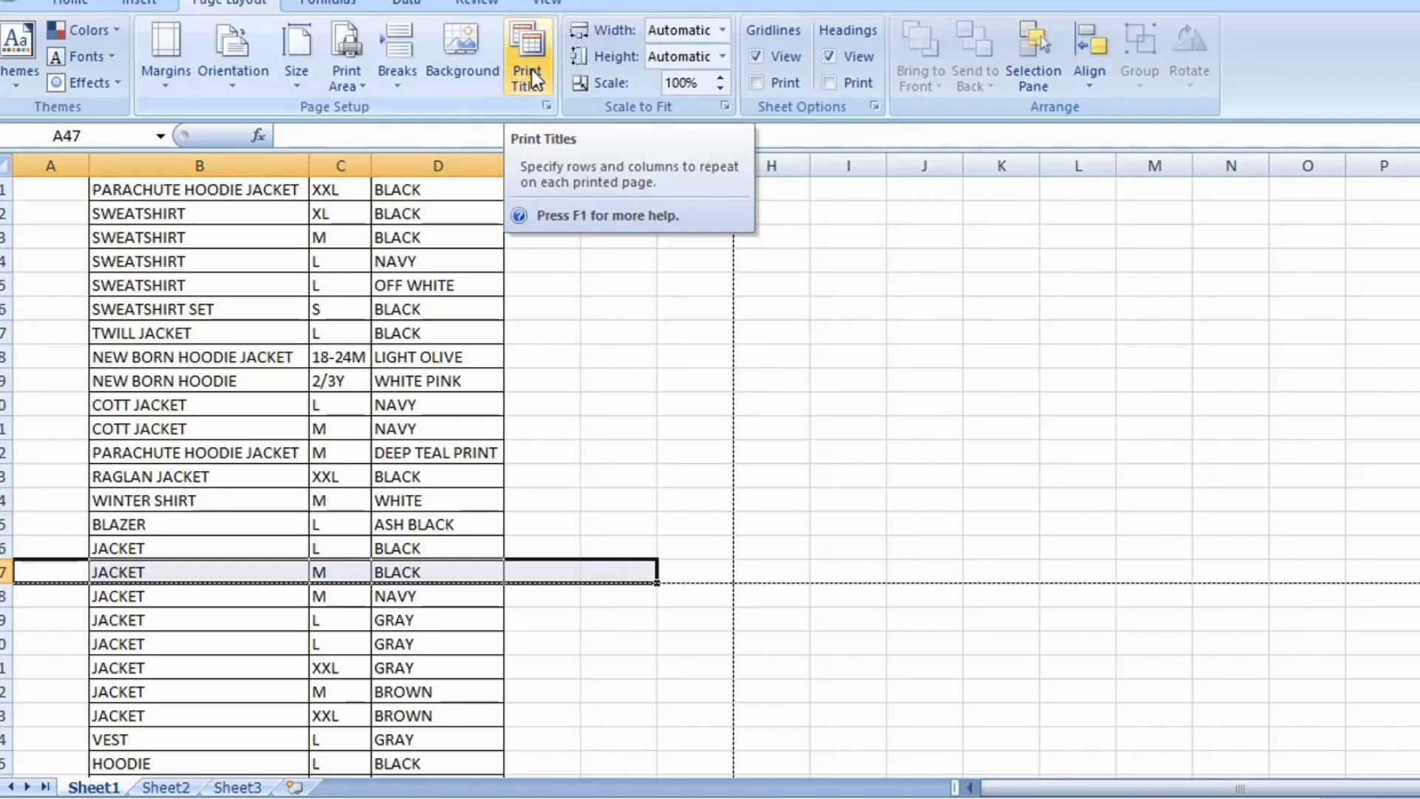
pyautogui.click(531, 45)
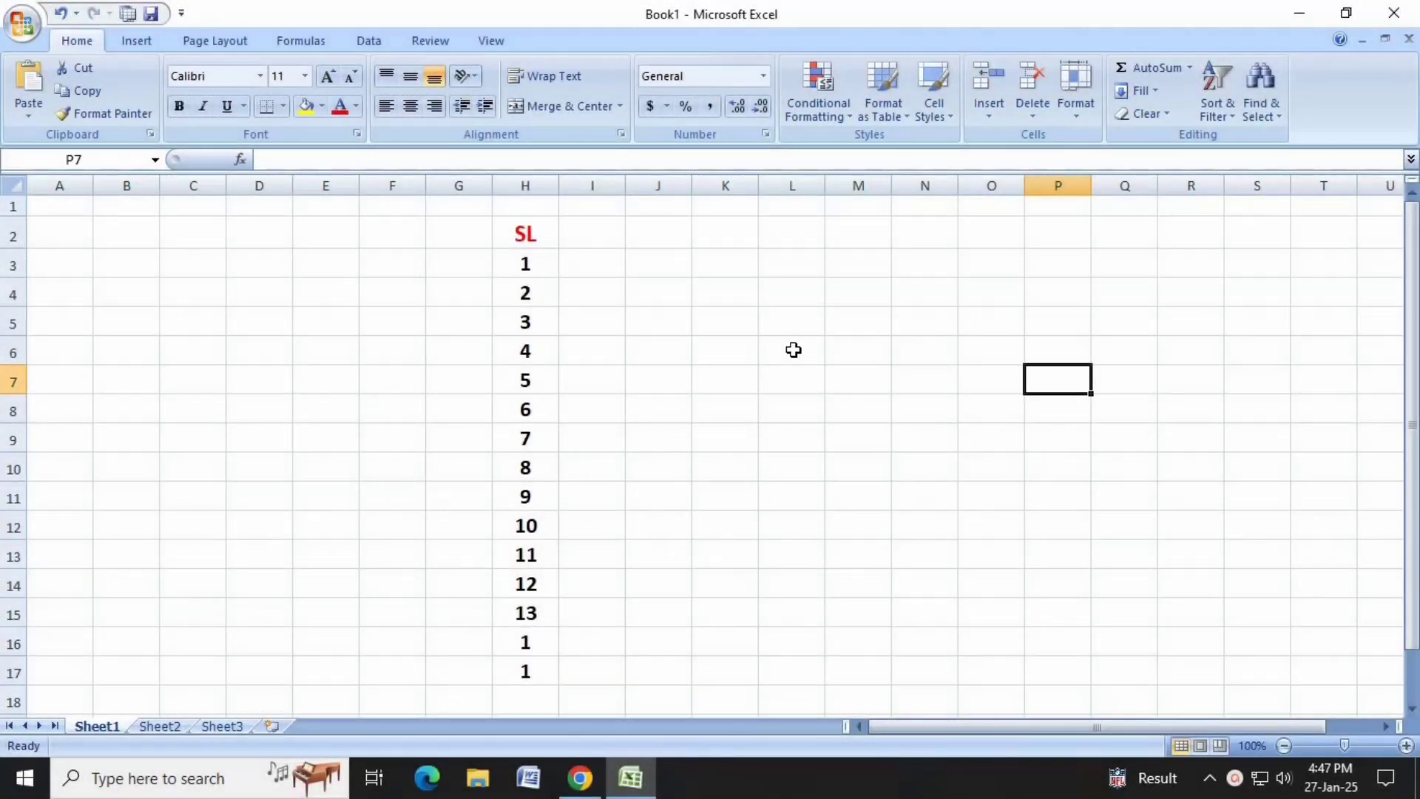
# Examine the SL list in H2:H17 of Book1 for repeated numbers
pyautogui.moveTo(531, 266); pyautogui.dragTo(533, 671)
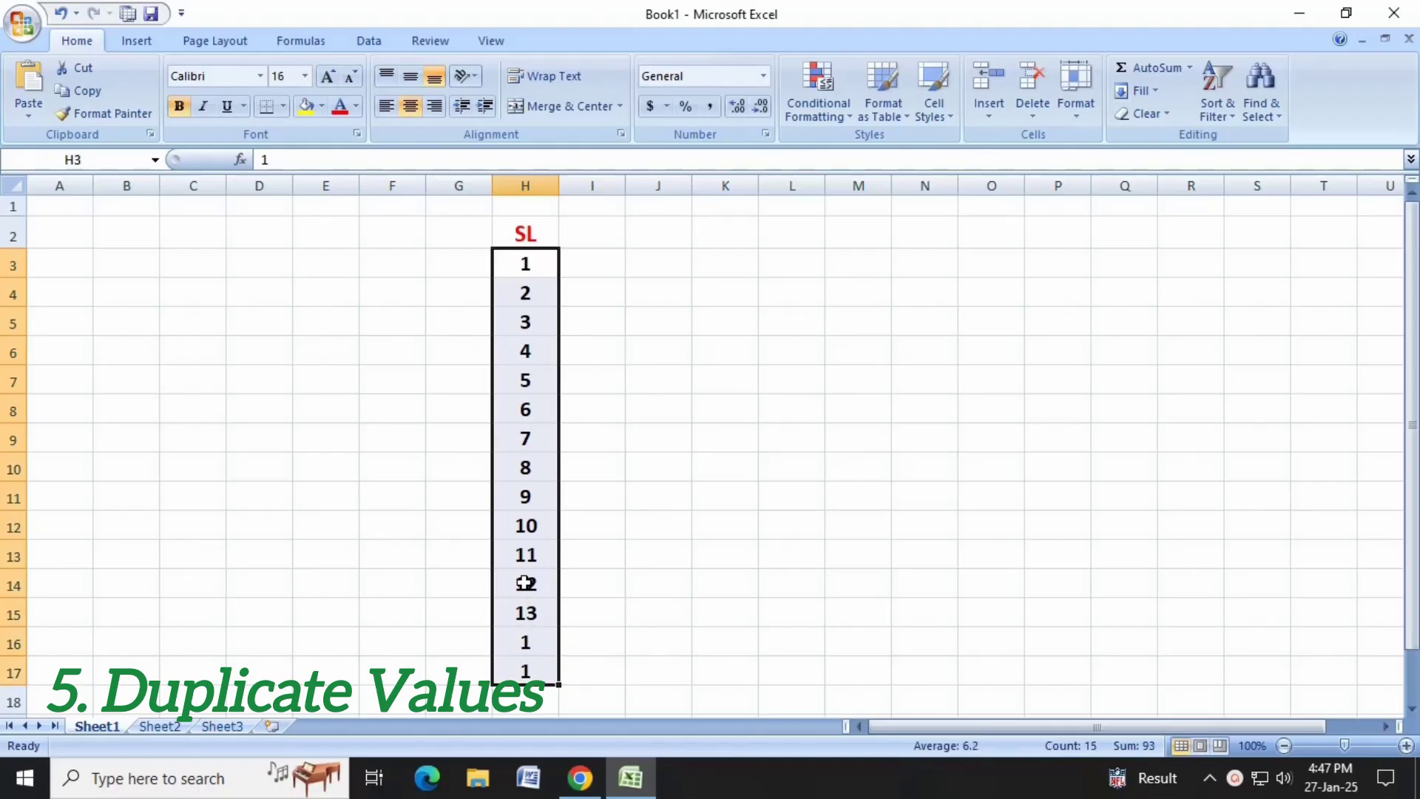
pyautogui.moveTo(531, 235); pyautogui.dragTo(523, 669)
pyautogui.click(533, 262)
pyautogui.click(660, 528)
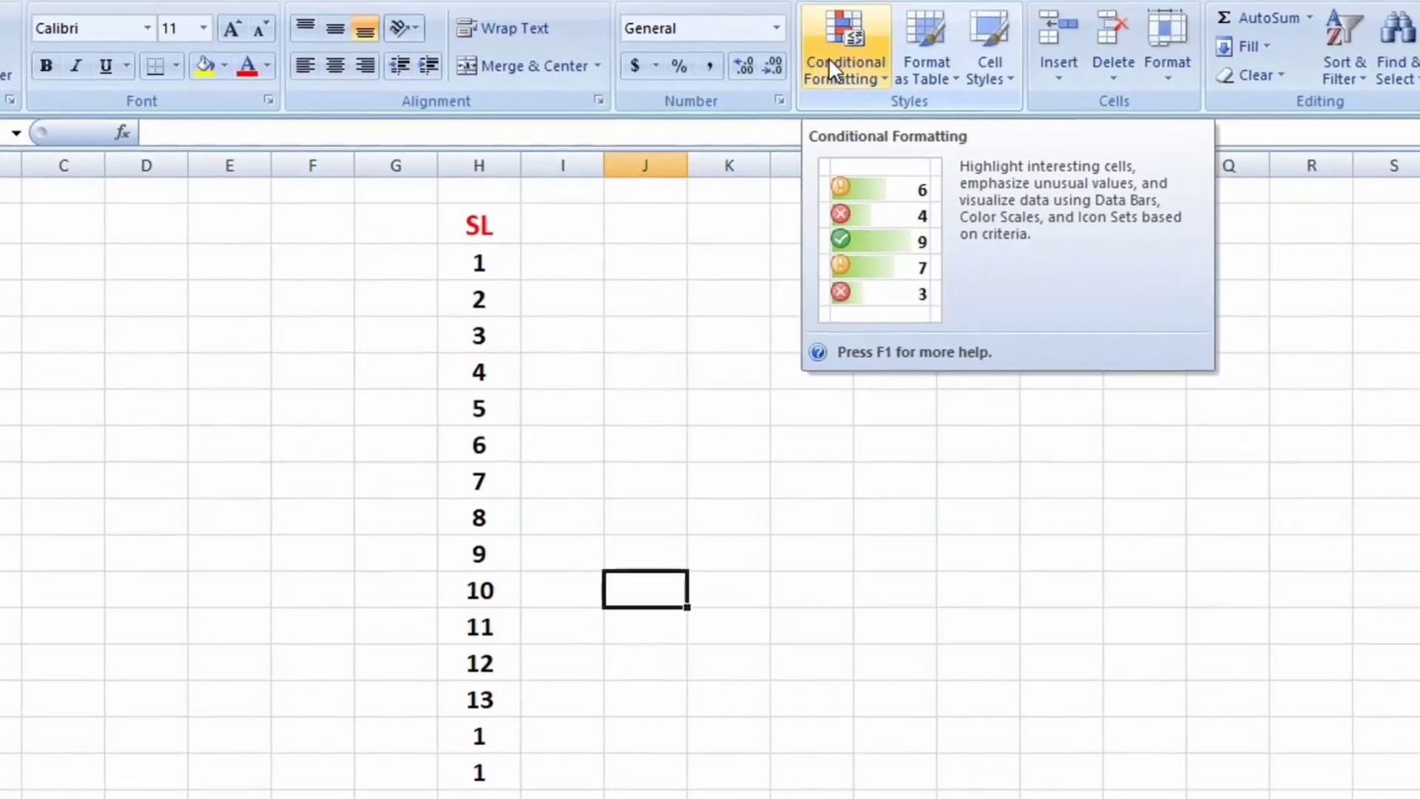
# Apply a Duplicate Values conditional formatting rule with the Red Text format to cell J12
pyautogui.click(821, 100)
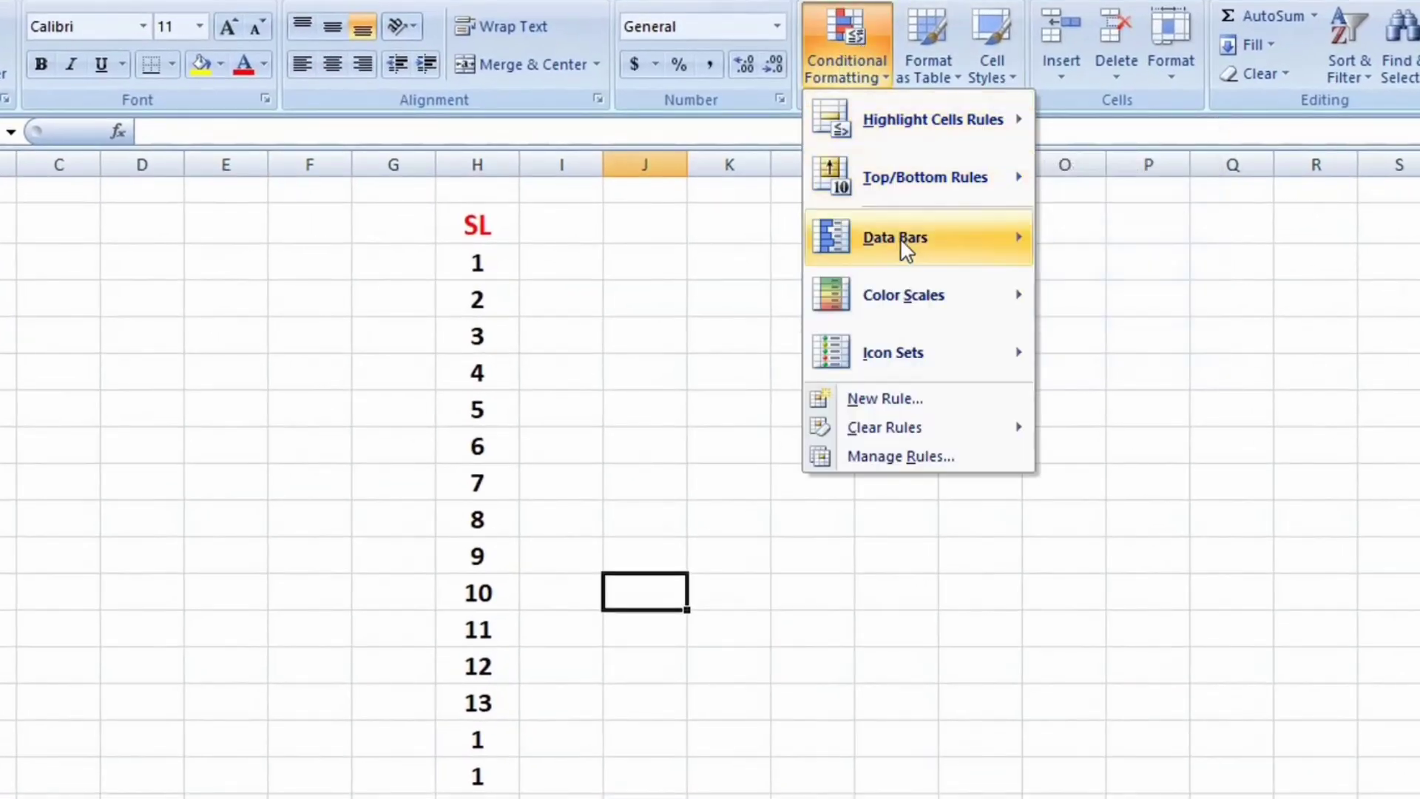
pyautogui.moveTo(934, 355)
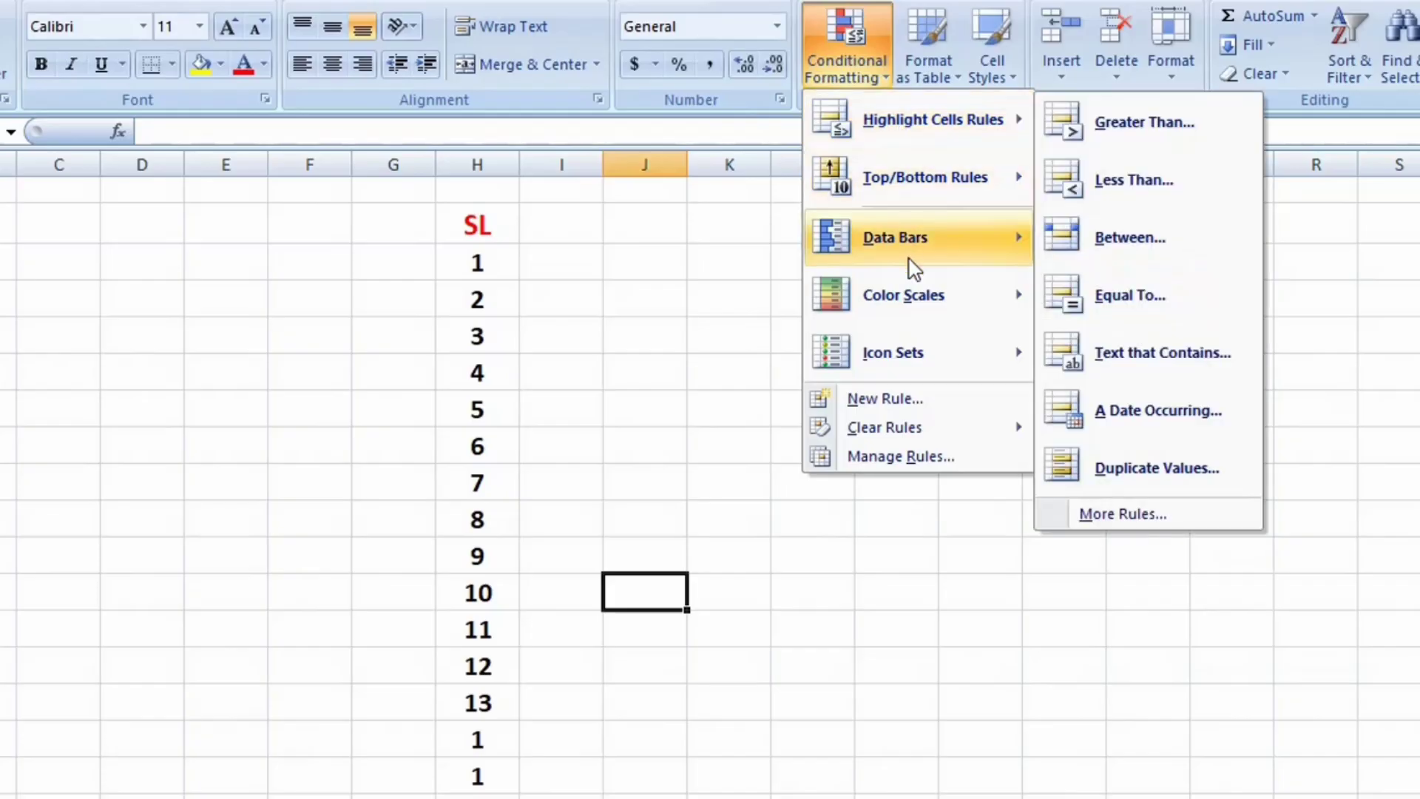
pyautogui.moveTo(963, 122)
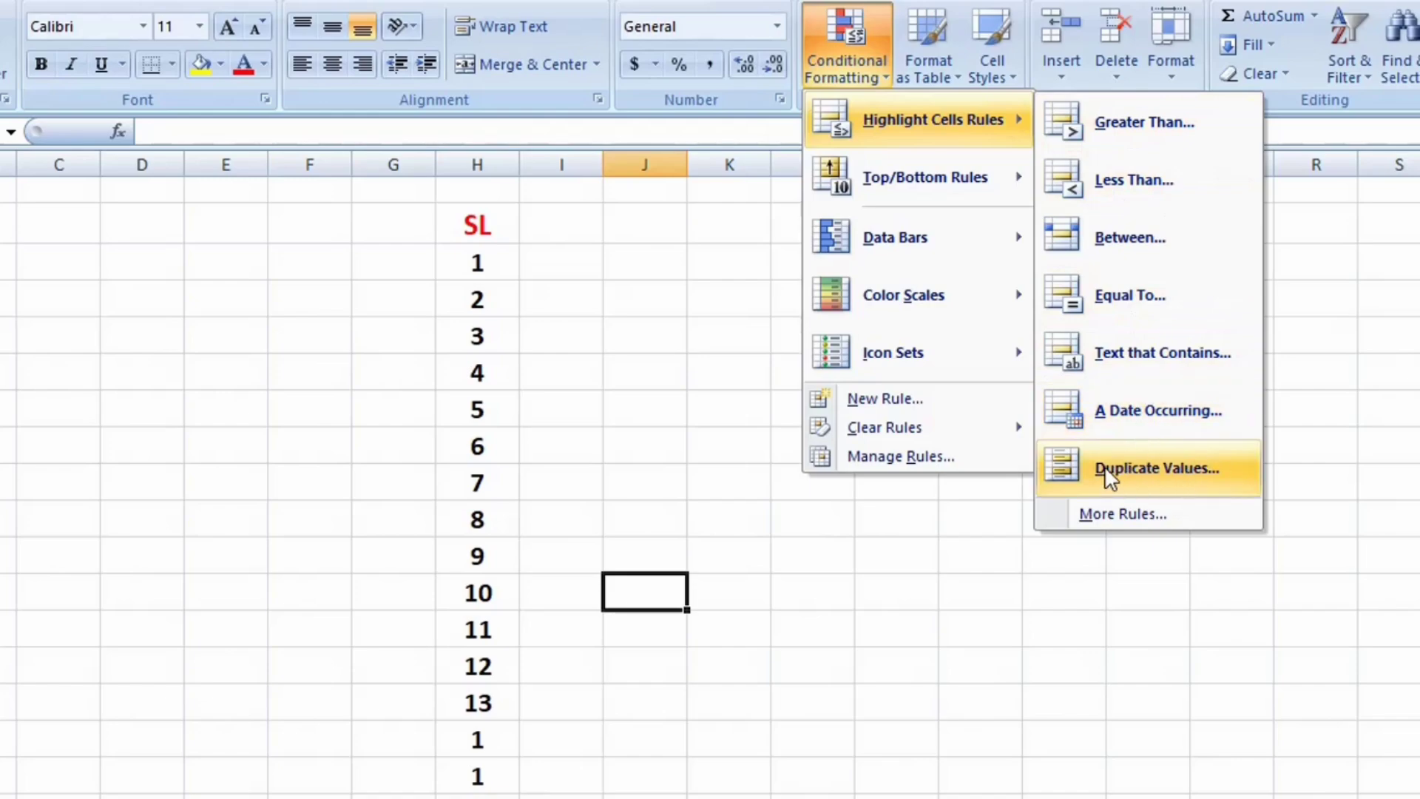
pyautogui.click(1148, 466)
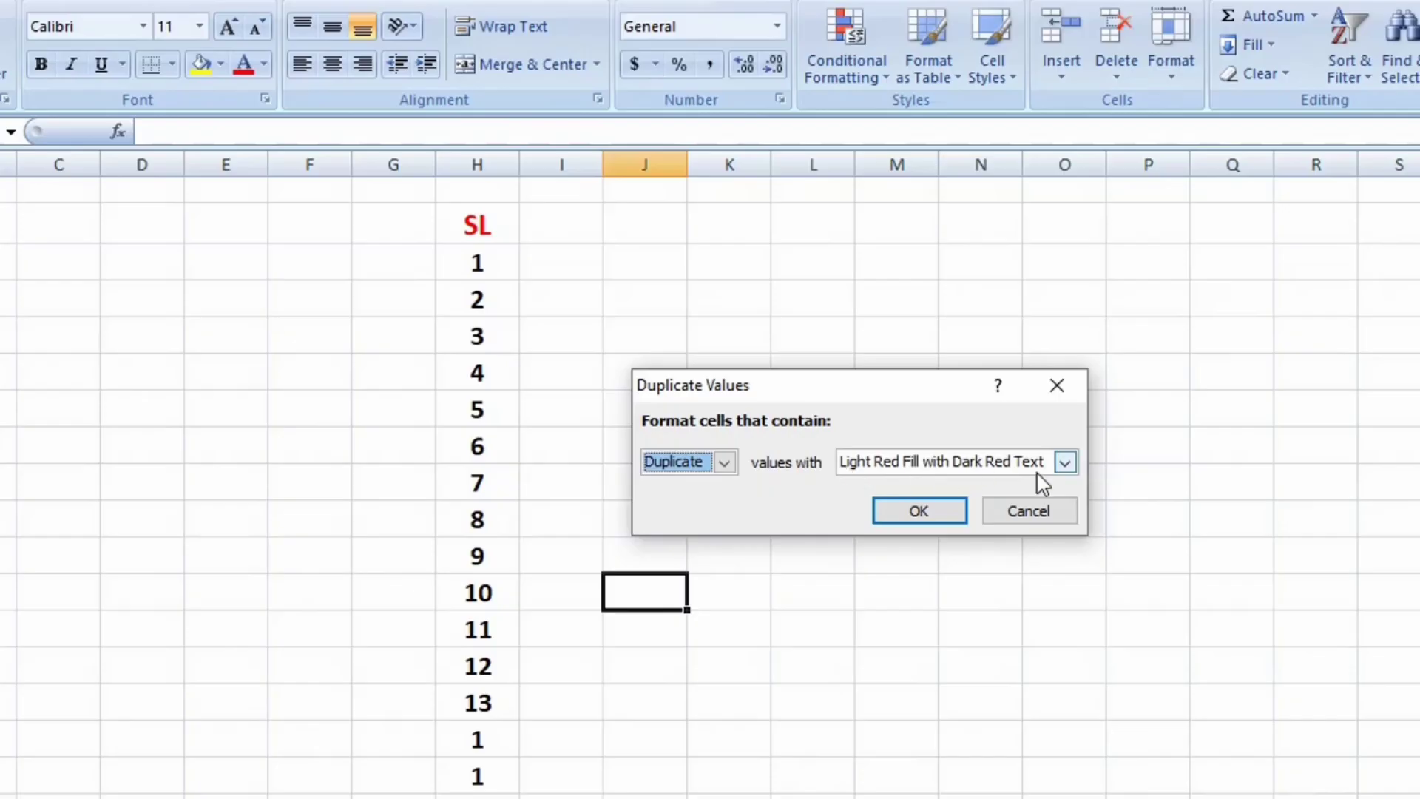
pyautogui.click(1064, 462)
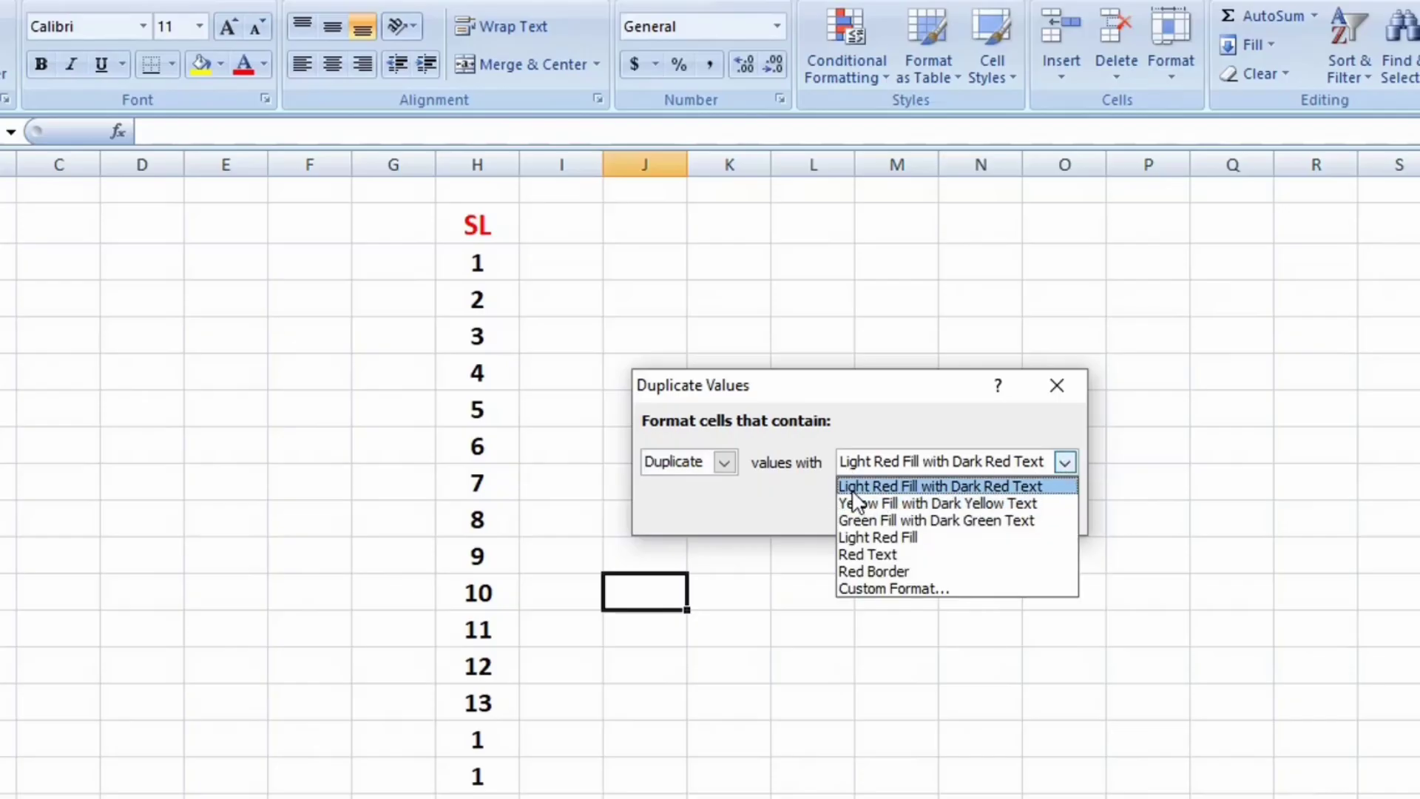
pyautogui.click(890, 497)
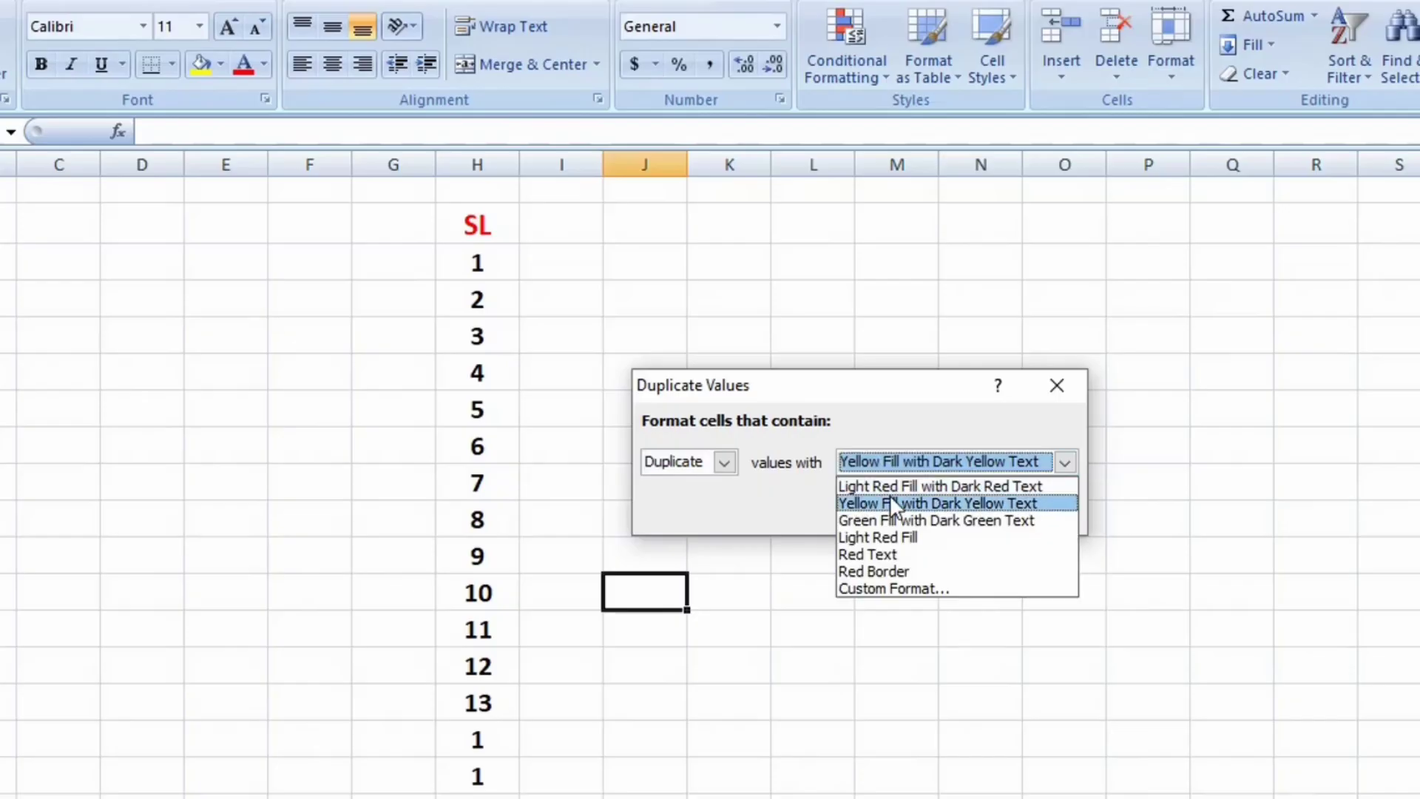
pyautogui.click(1054, 459)
pyautogui.click(859, 520)
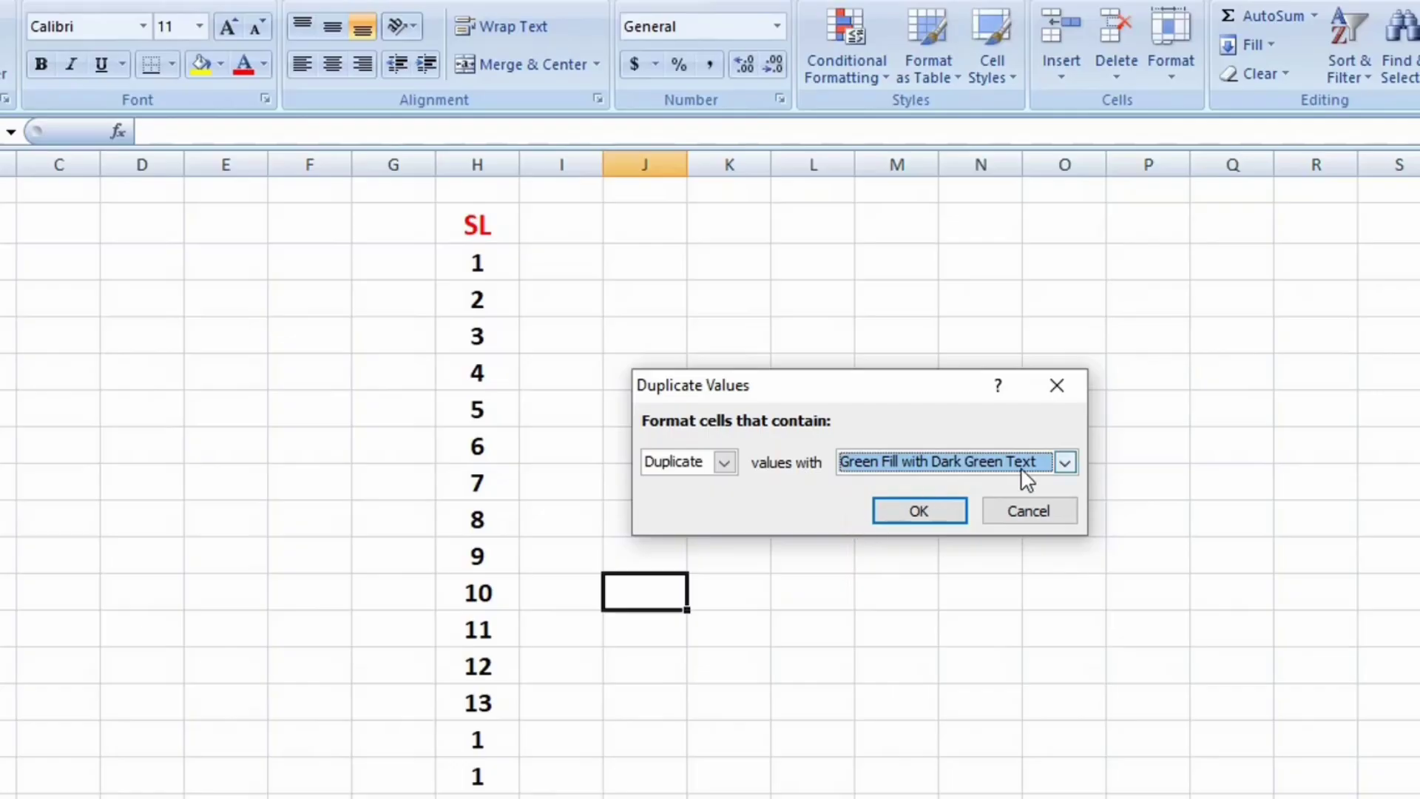
pyautogui.click(1065, 463)
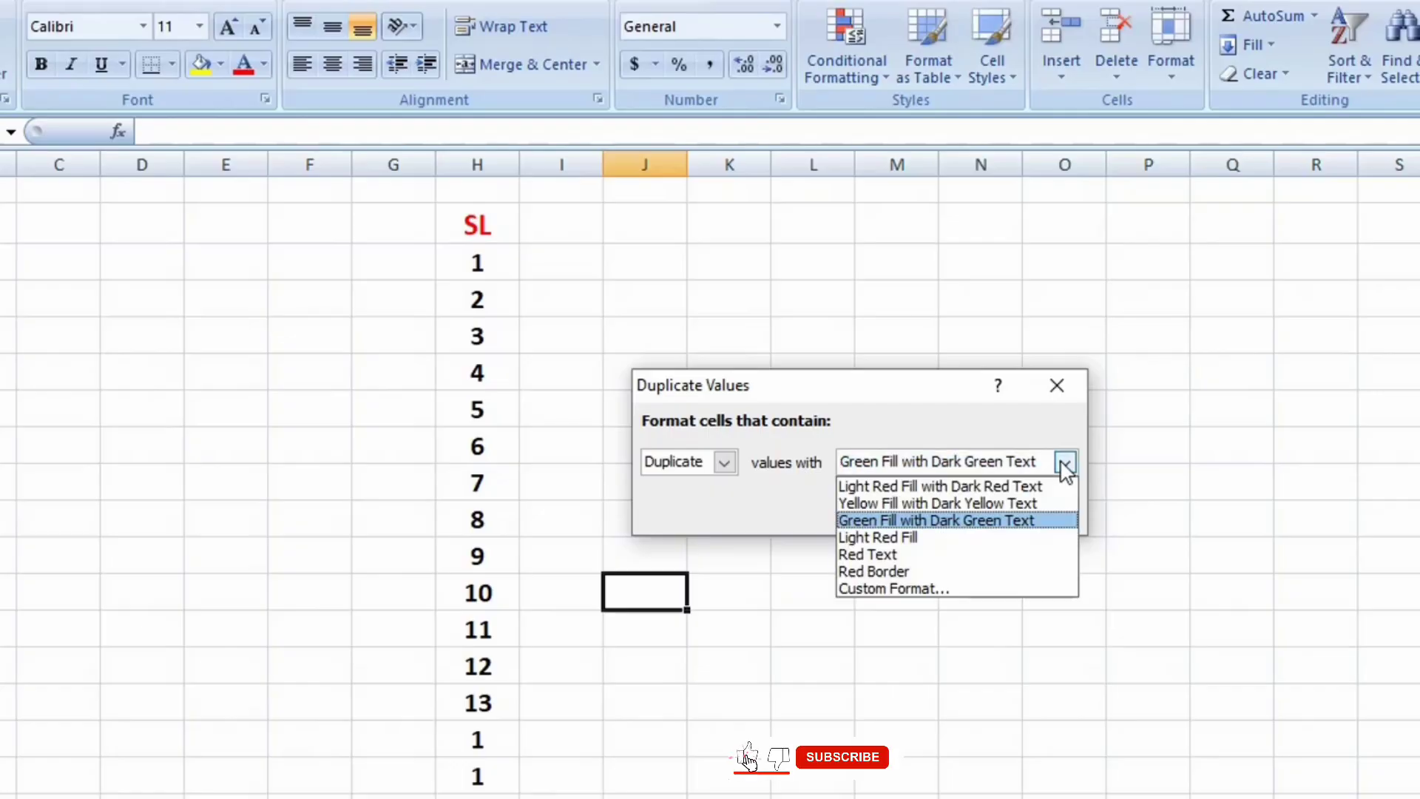
pyautogui.click(887, 558)
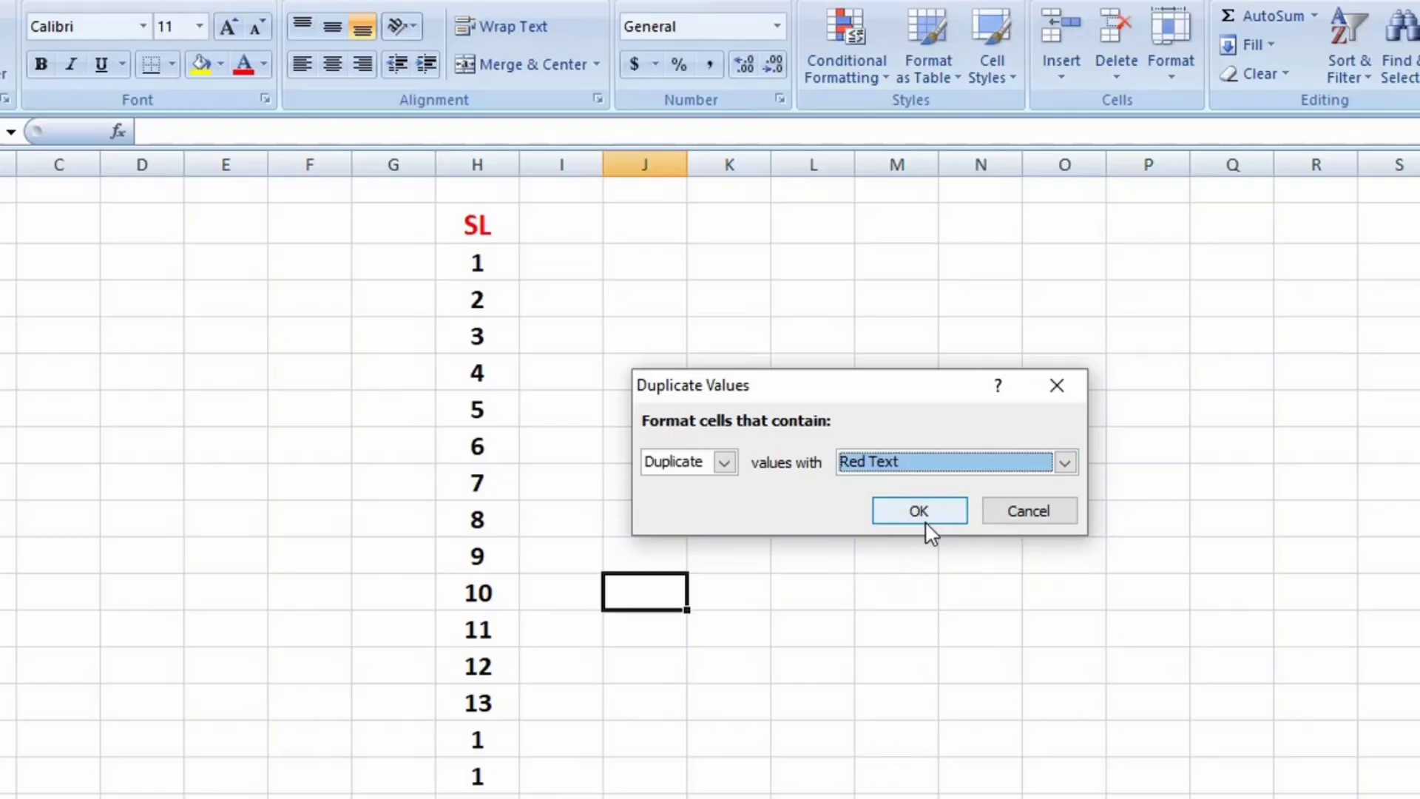
pyautogui.click(909, 518)
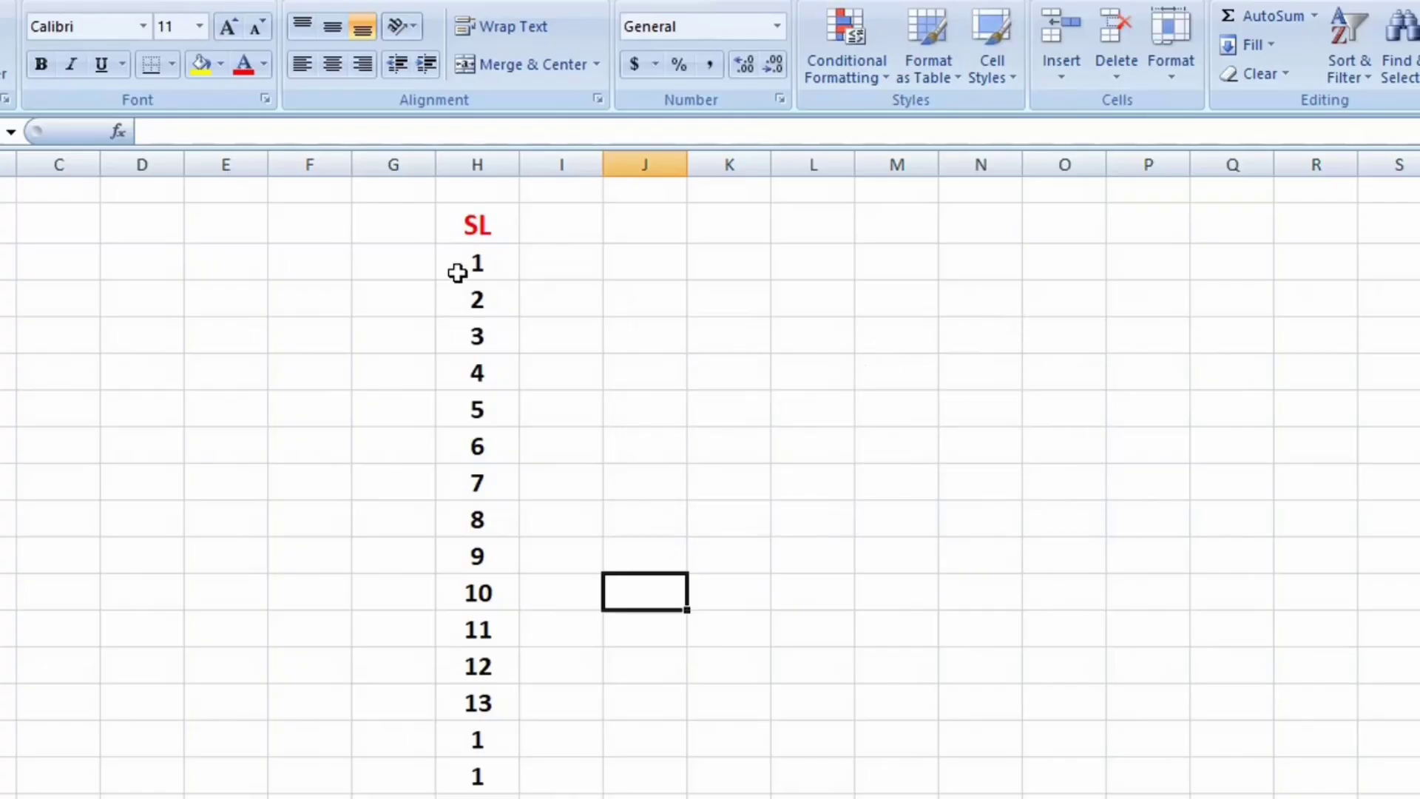
# Apply a Duplicate Values rule with Light Red Fill with Dark Red Text to column H and check the repeated 1s
pyautogui.click(484, 166)
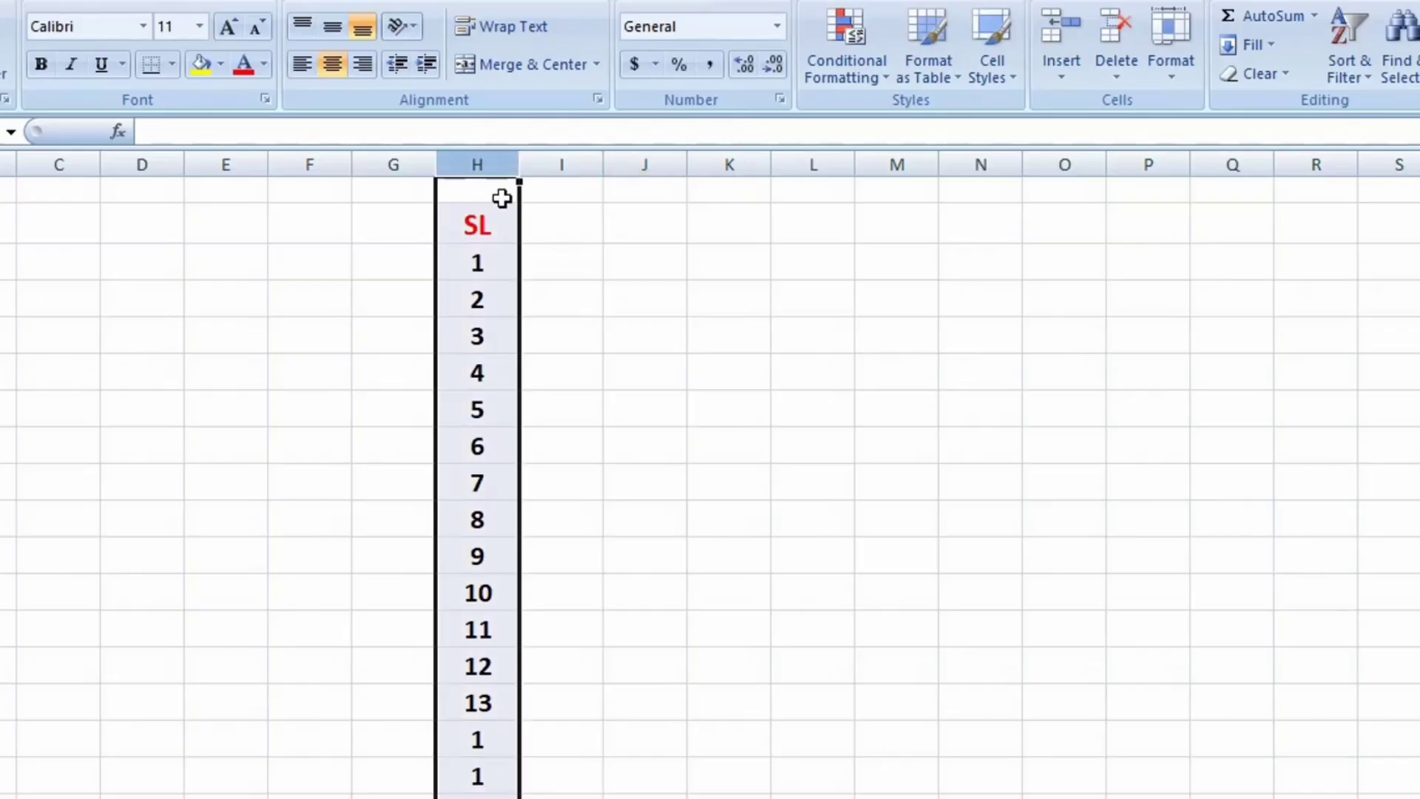
pyautogui.click(839, 49)
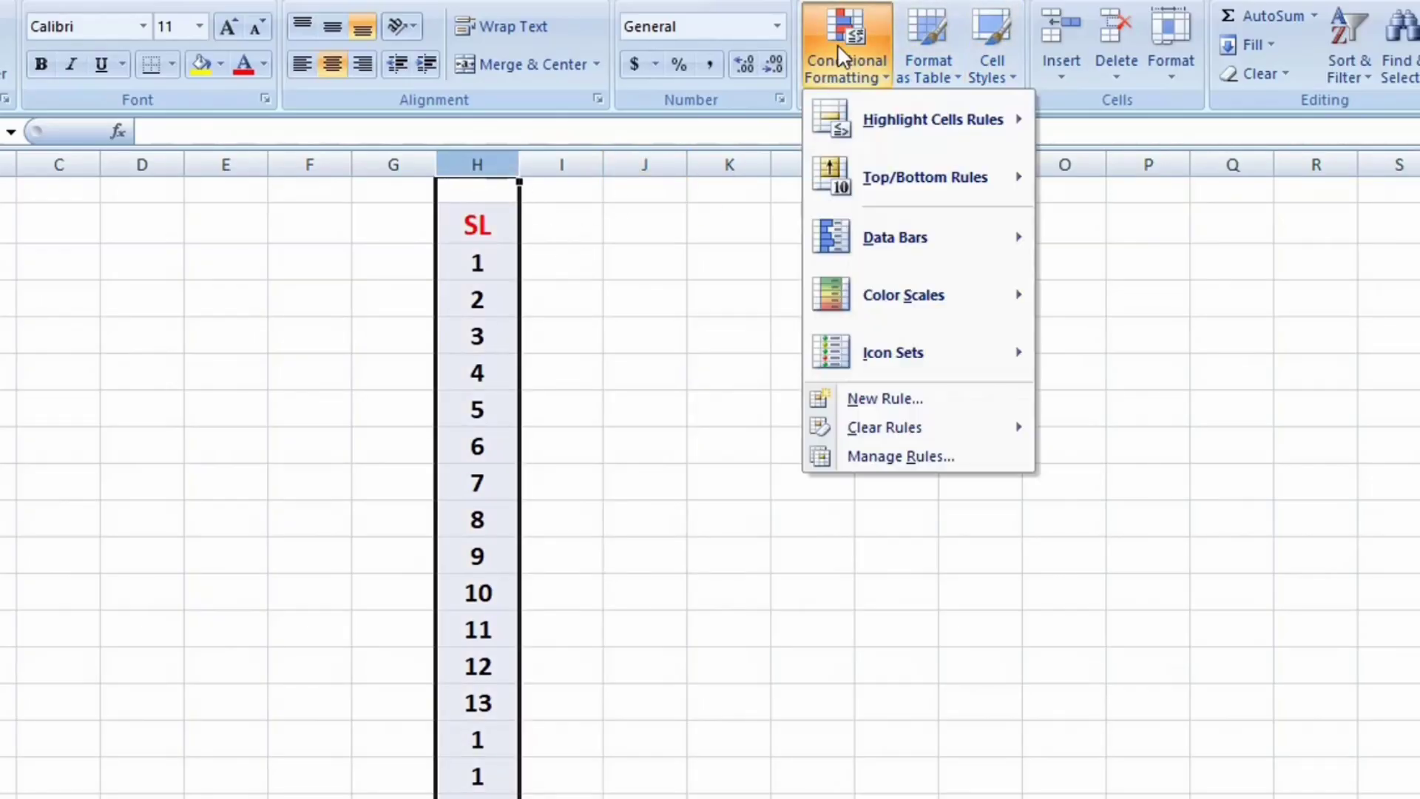
pyautogui.moveTo(902, 148)
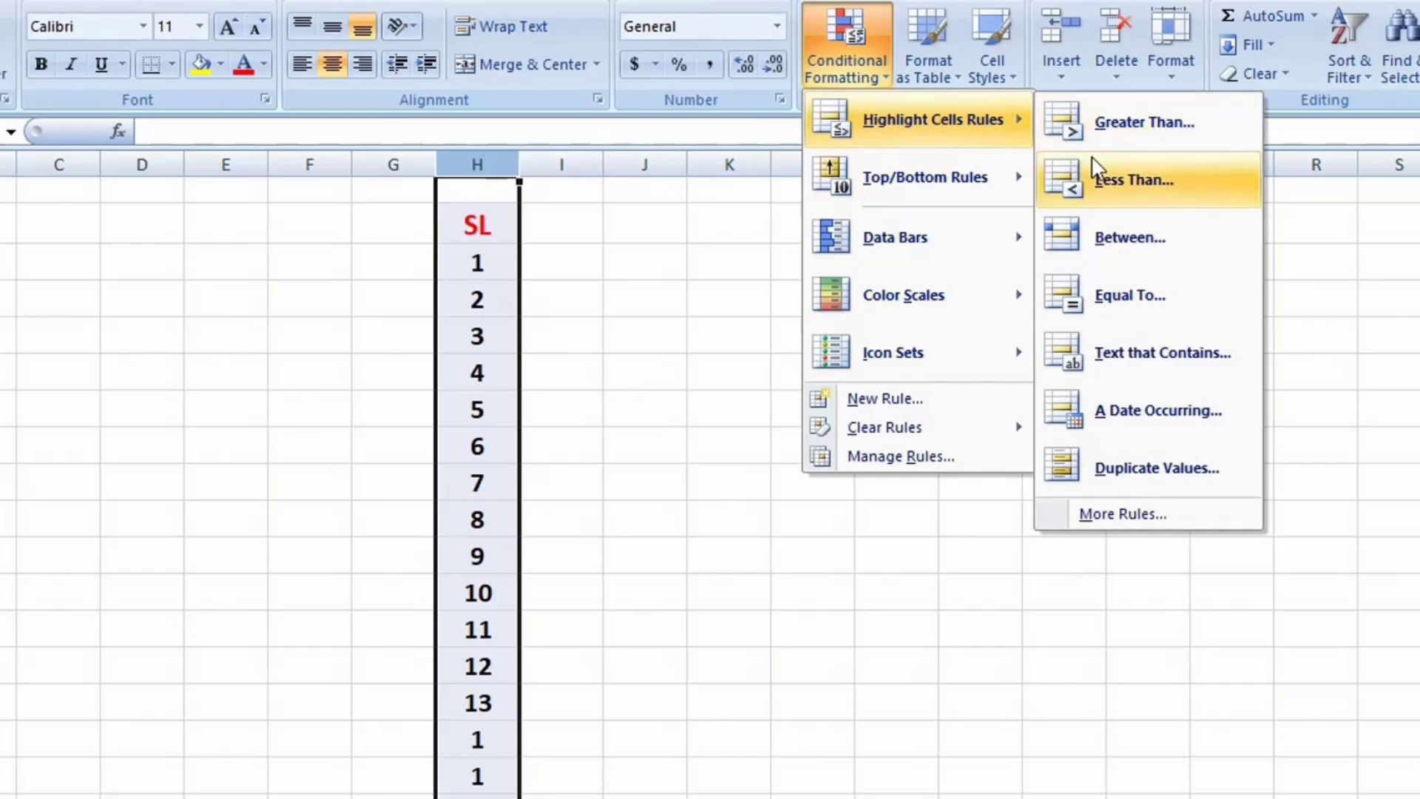
pyautogui.click(1120, 465)
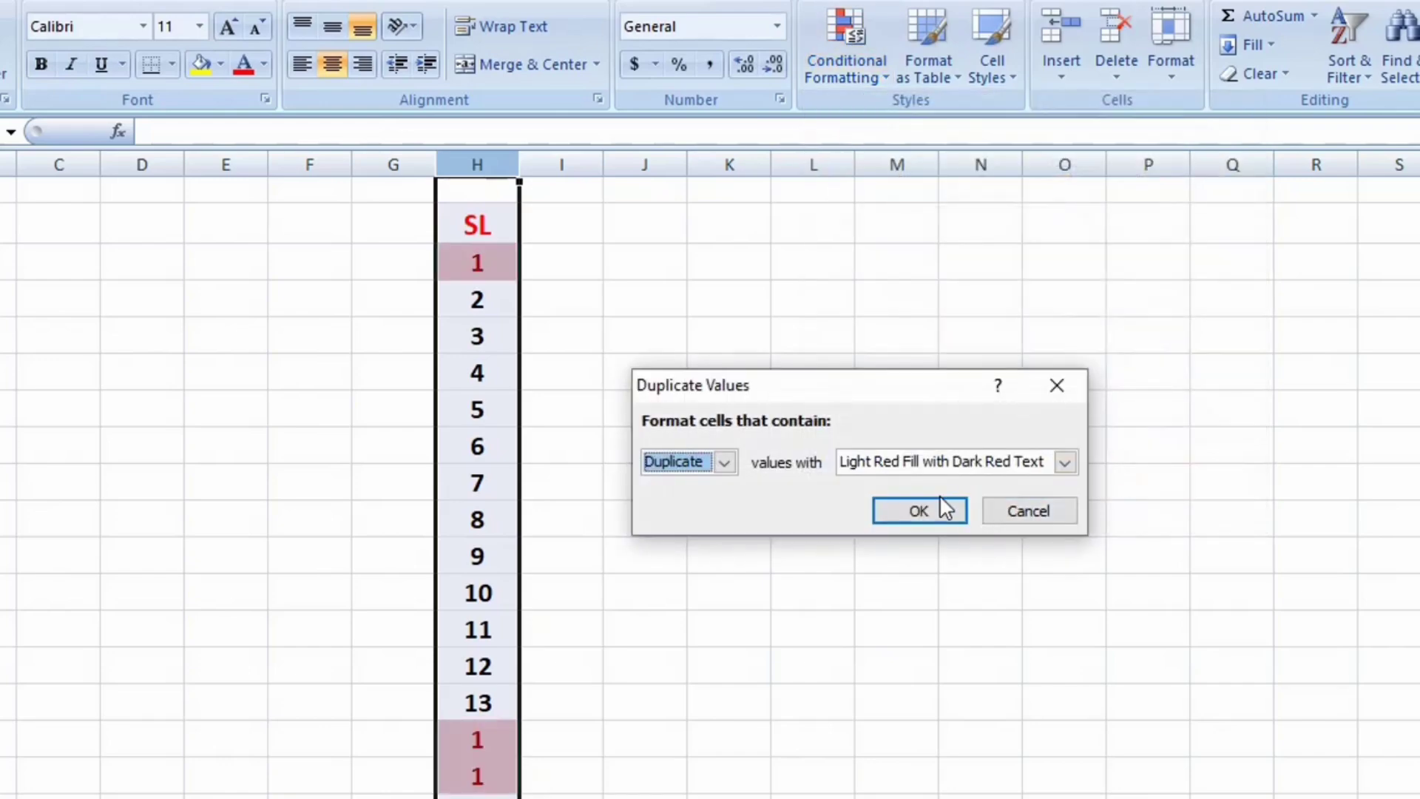
pyautogui.click(919, 513)
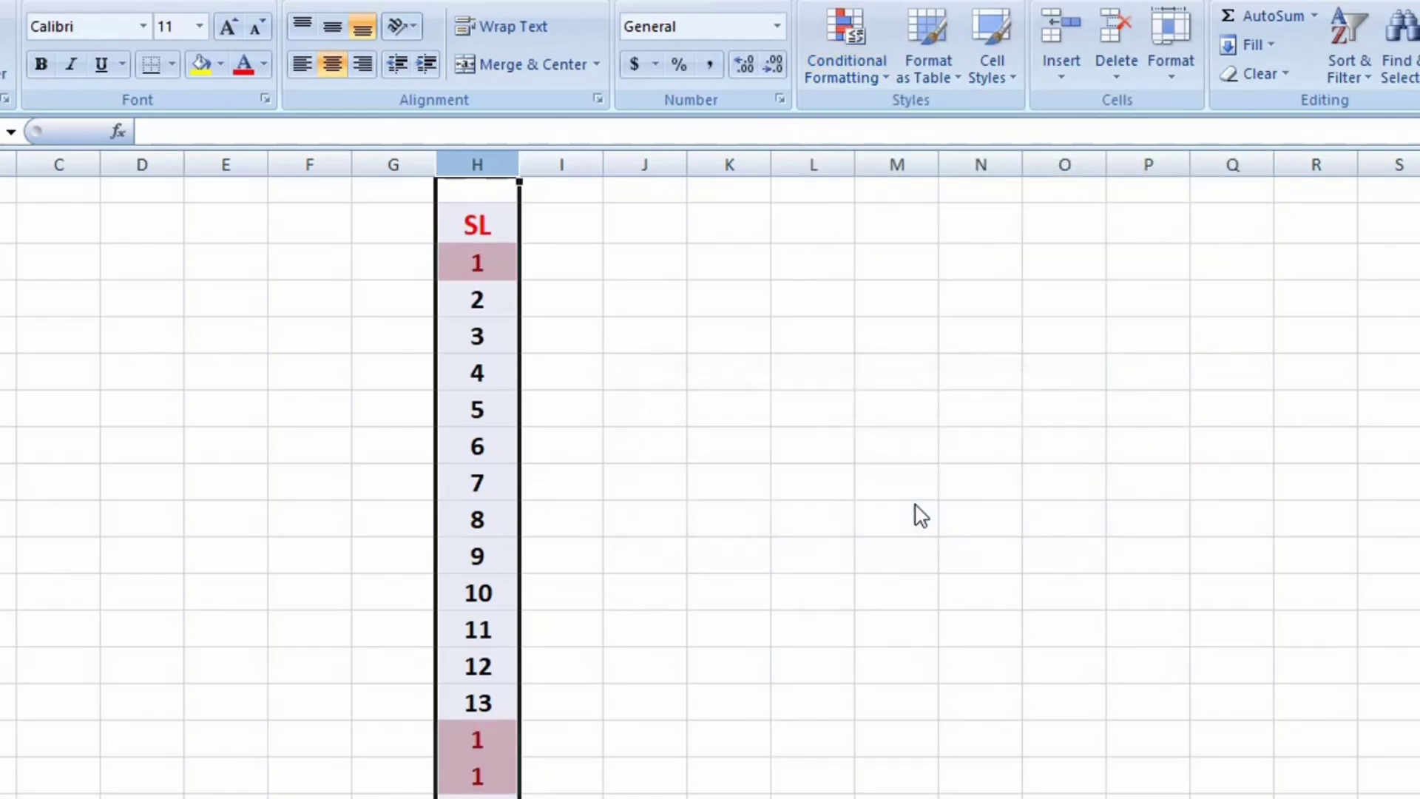
pyautogui.click(873, 438)
pyautogui.click(500, 278)
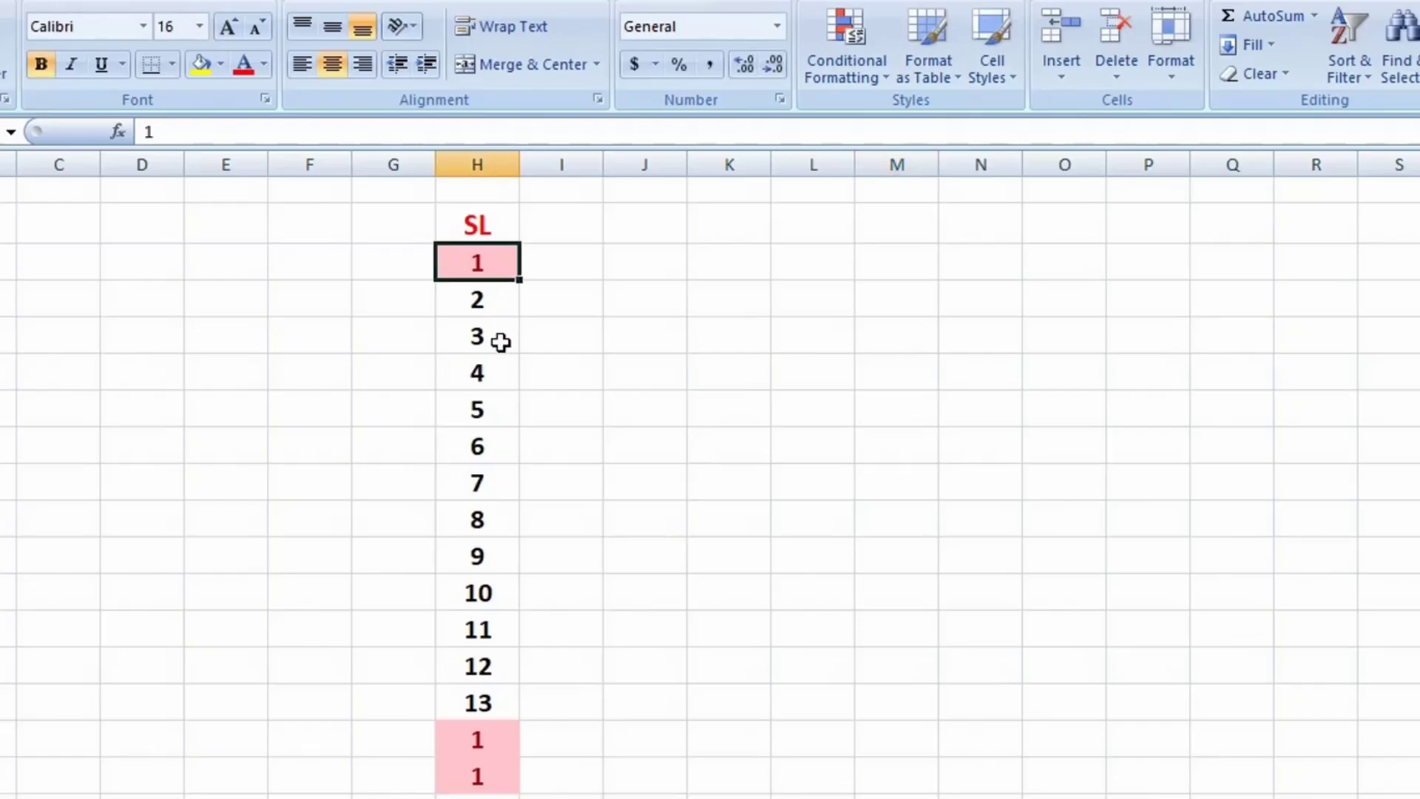
pyautogui.click(477, 738)
pyautogui.click(489, 784)
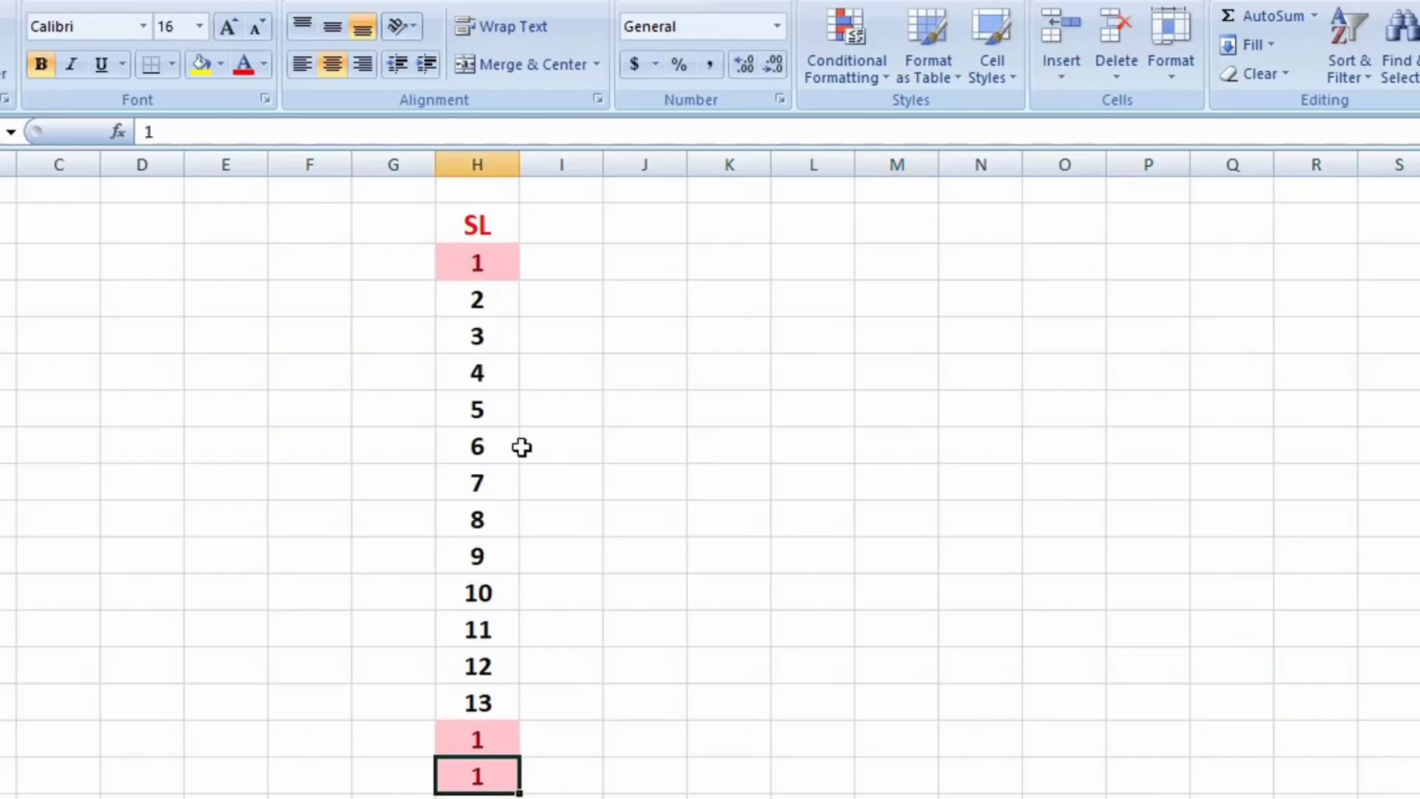
# Test the duplicate rule by entering 2 in cell H6 and 7 in cell H10 of the SL list
pyautogui.click(478, 378)
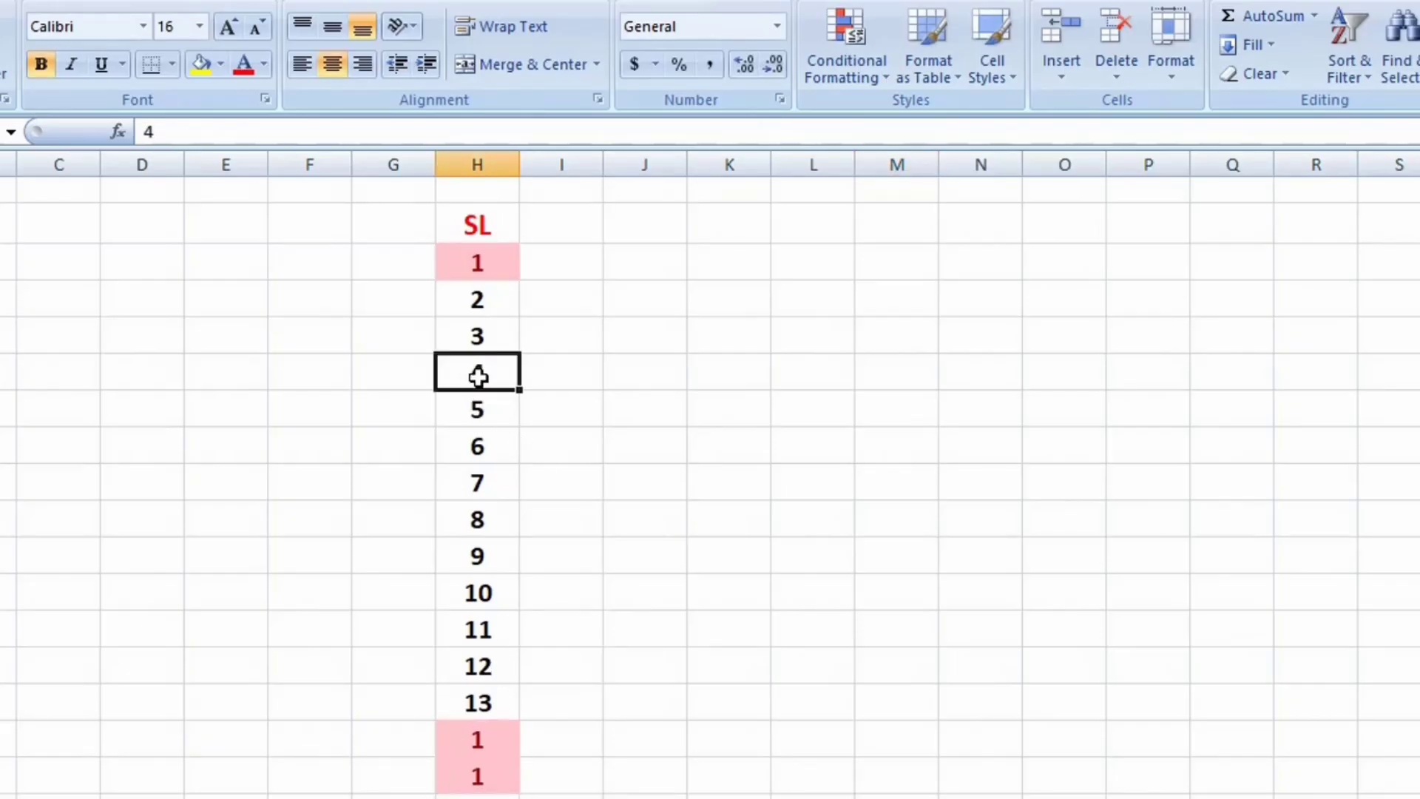
pyautogui.write('2')
pyautogui.click(622, 370)
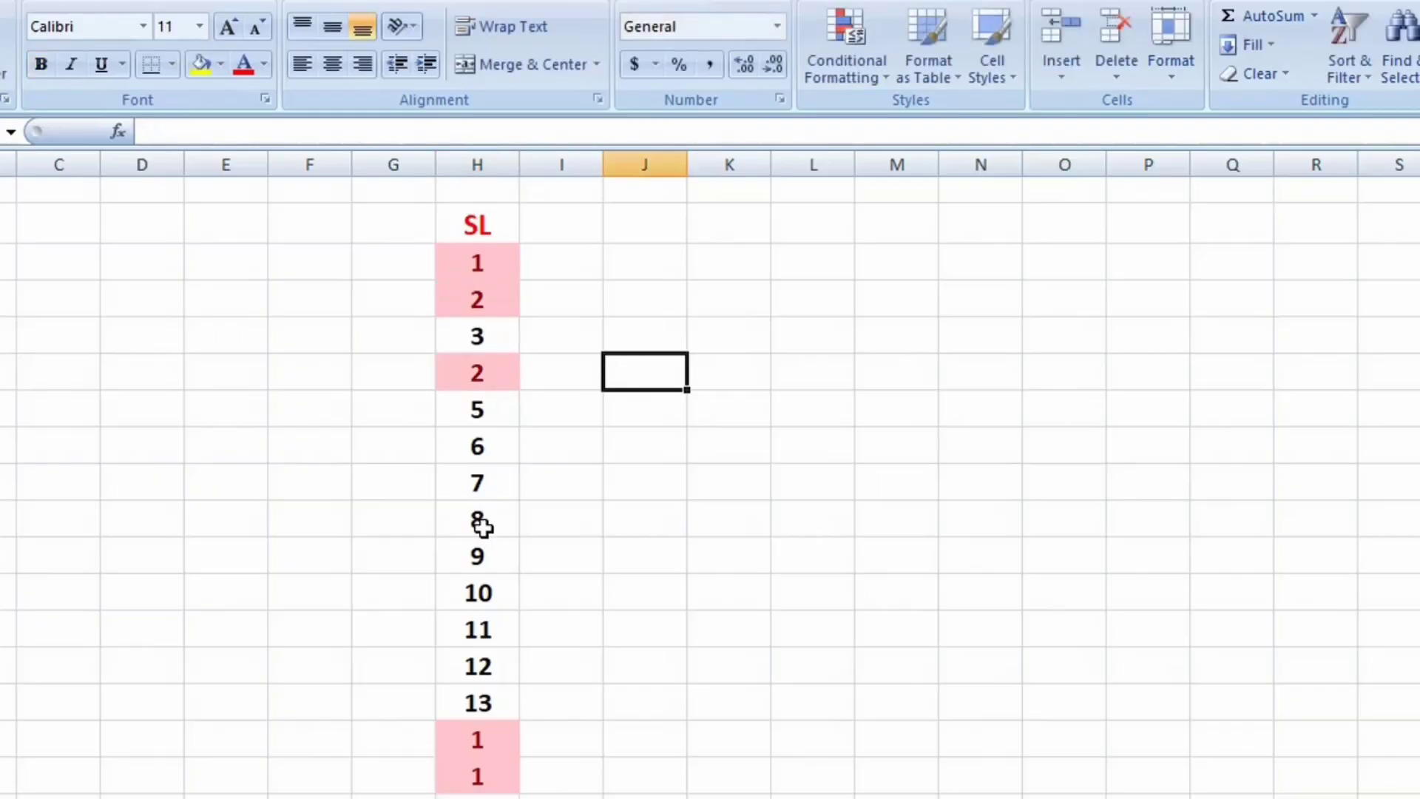
pyautogui.click(479, 488)
pyautogui.click(482, 525)
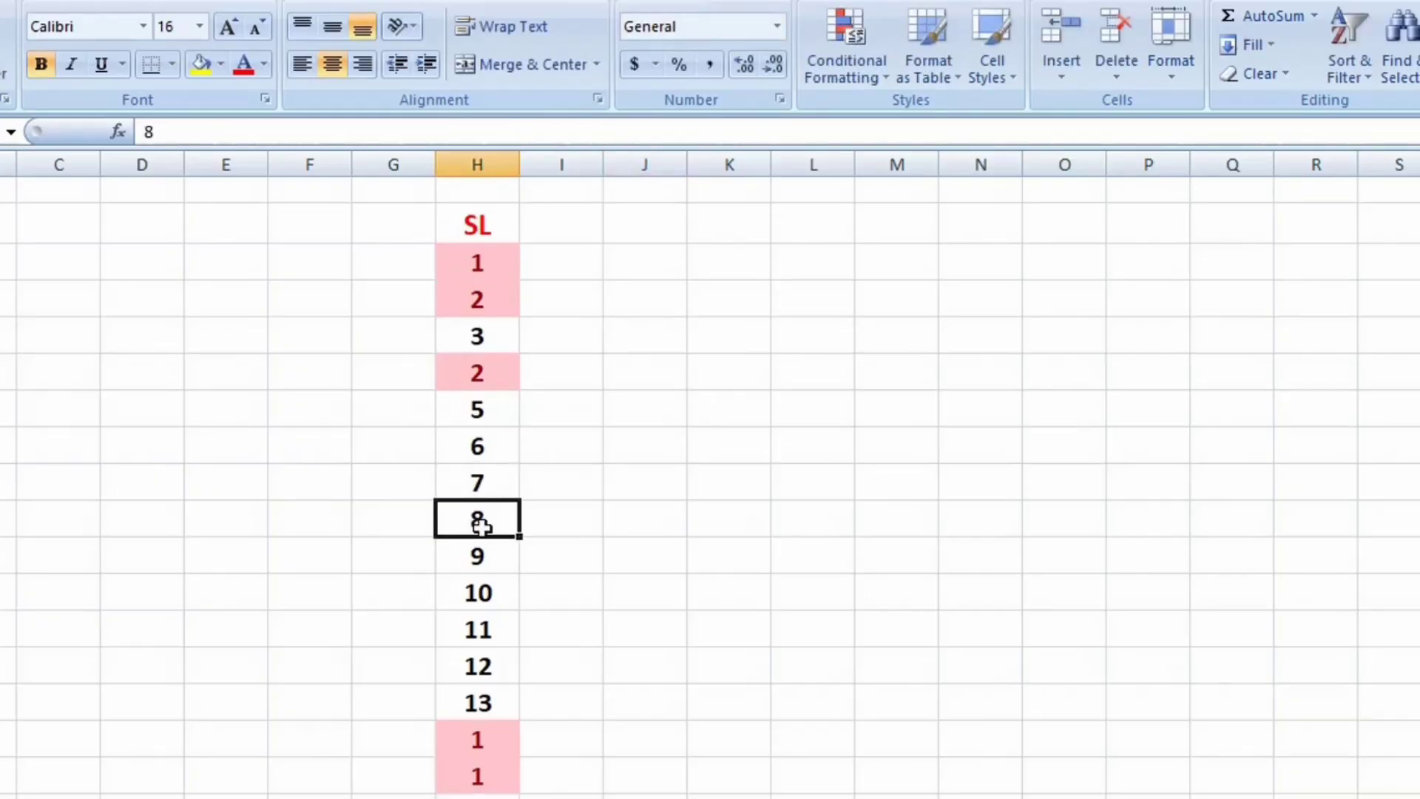
pyautogui.write('7')
pyautogui.click(1037, 456)
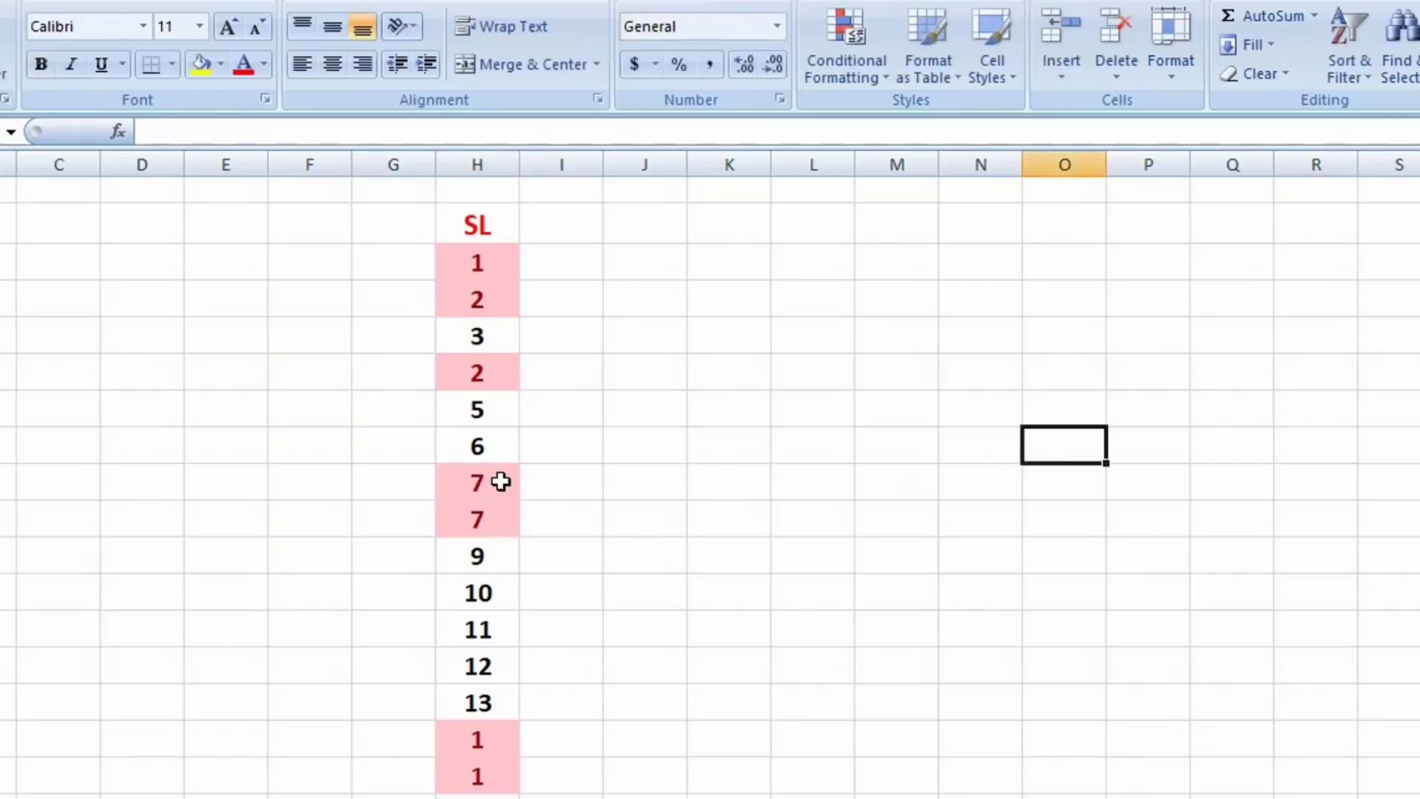
# Remove the test duplicates by setting cell H10 back to 8 and cell H6 back to 4
pyautogui.click(487, 526)
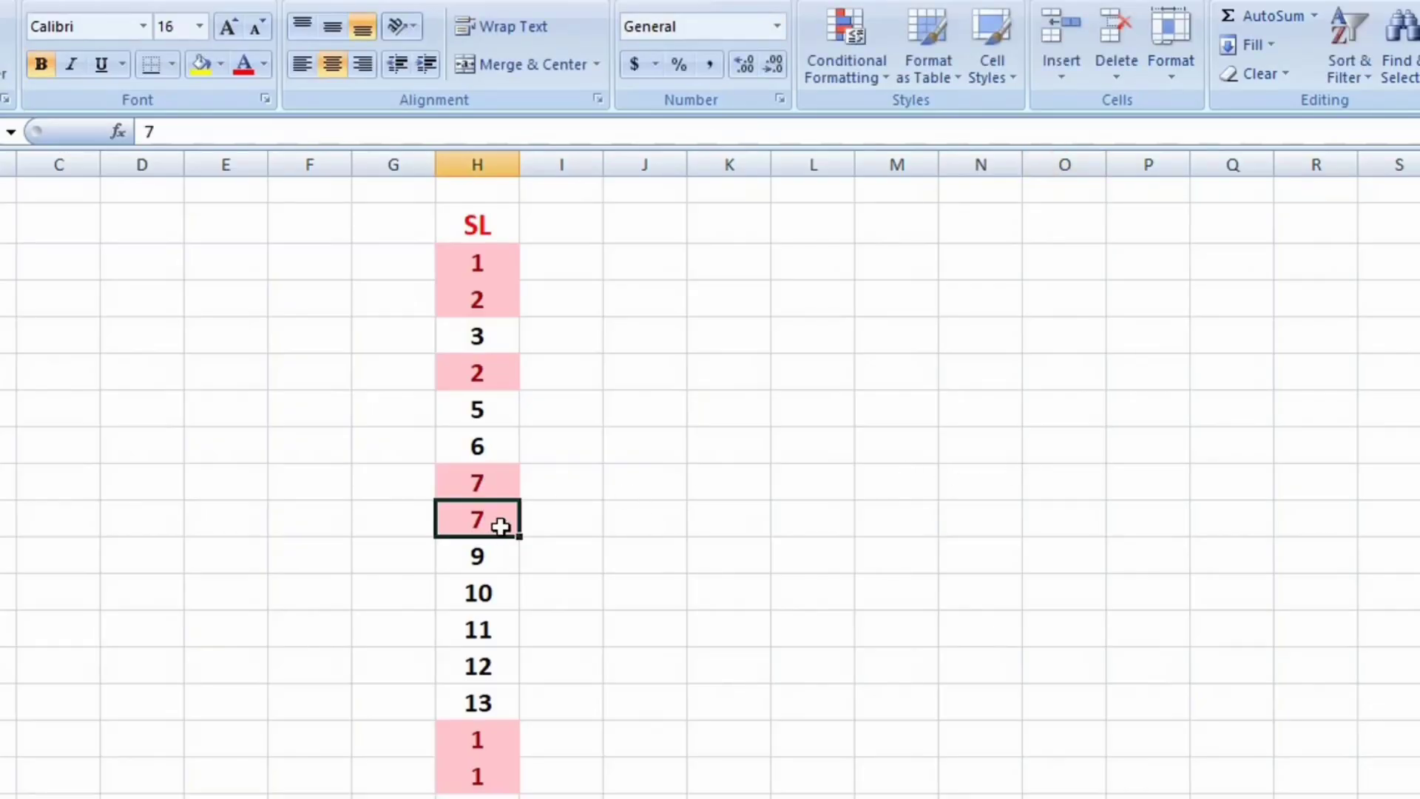
pyautogui.write('8')
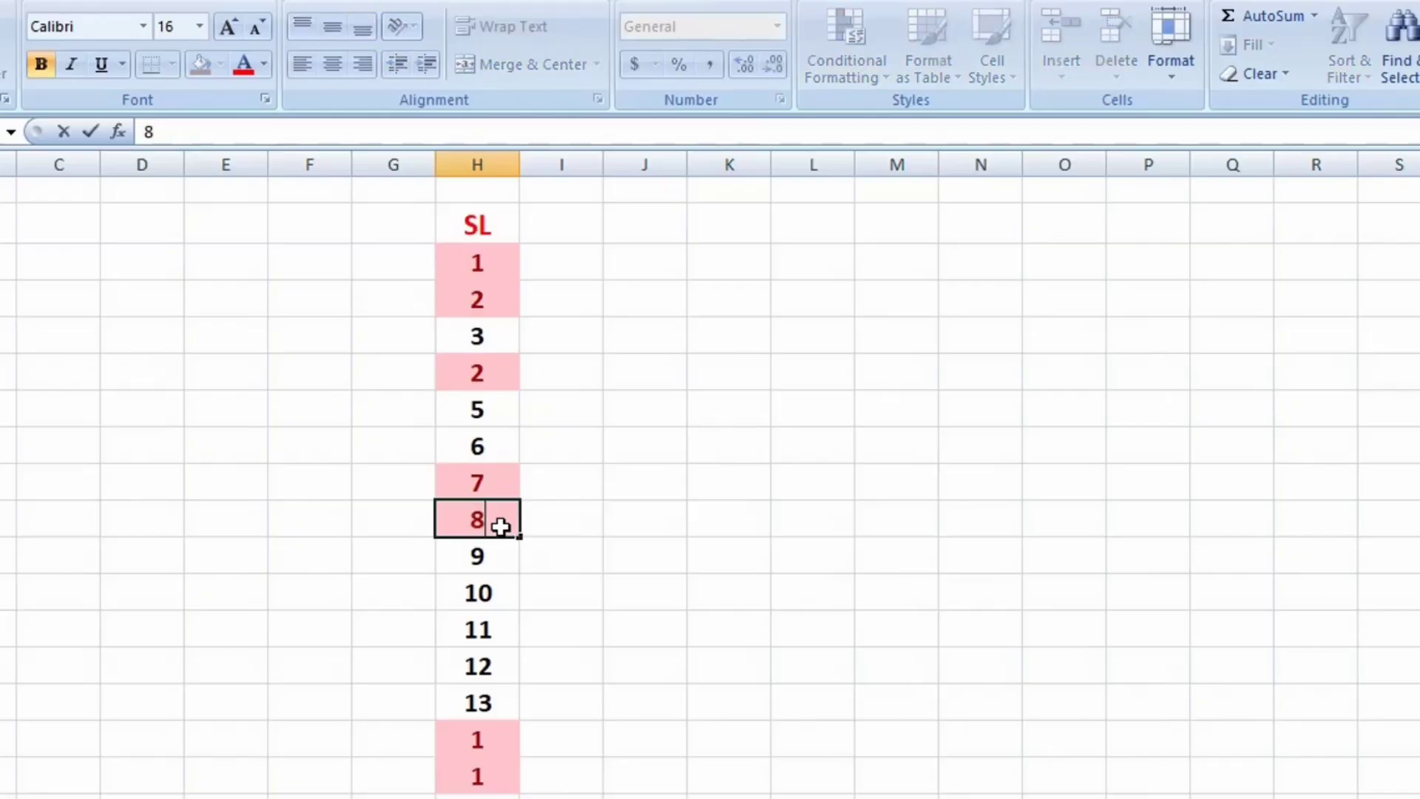
pyautogui.click(779, 487)
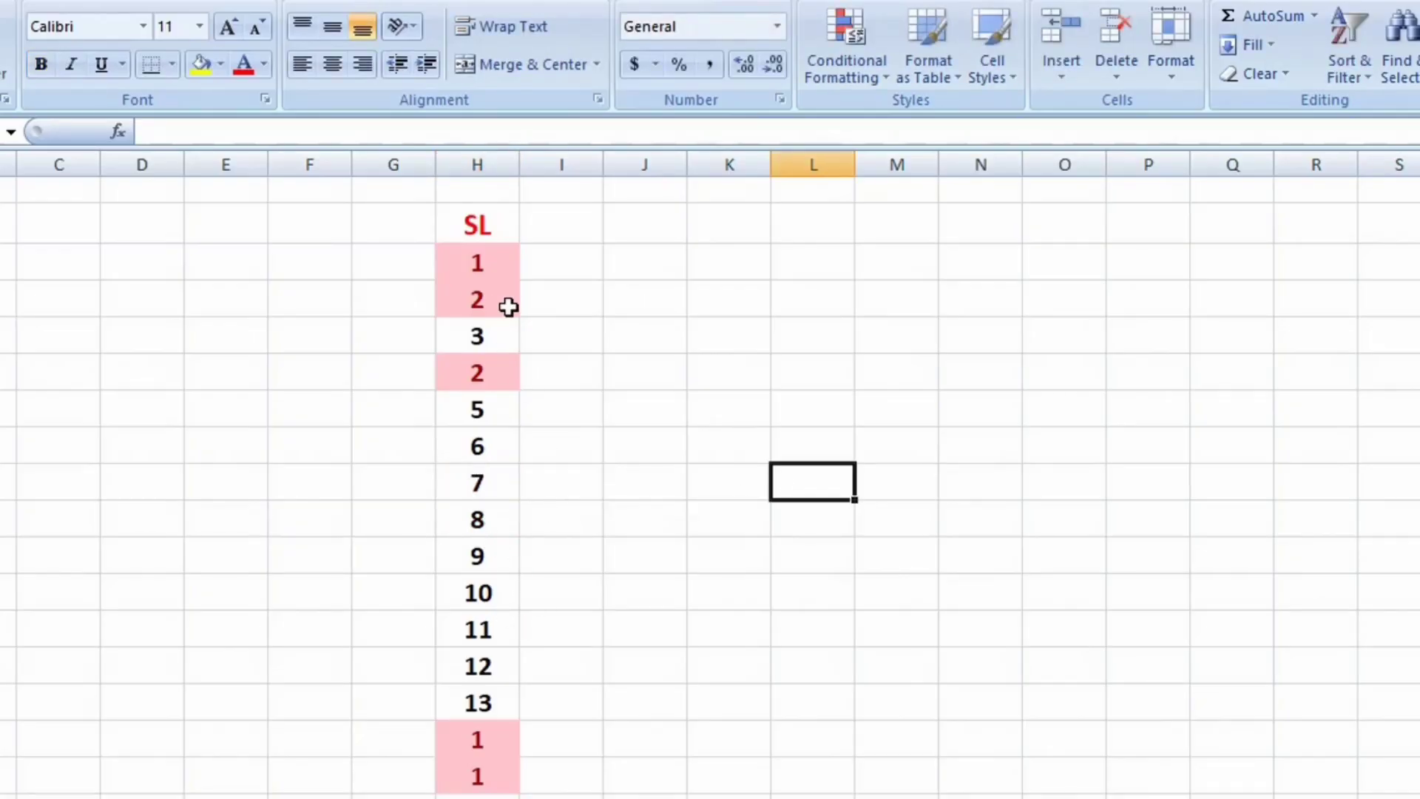
pyautogui.click(501, 301)
pyautogui.click(498, 369)
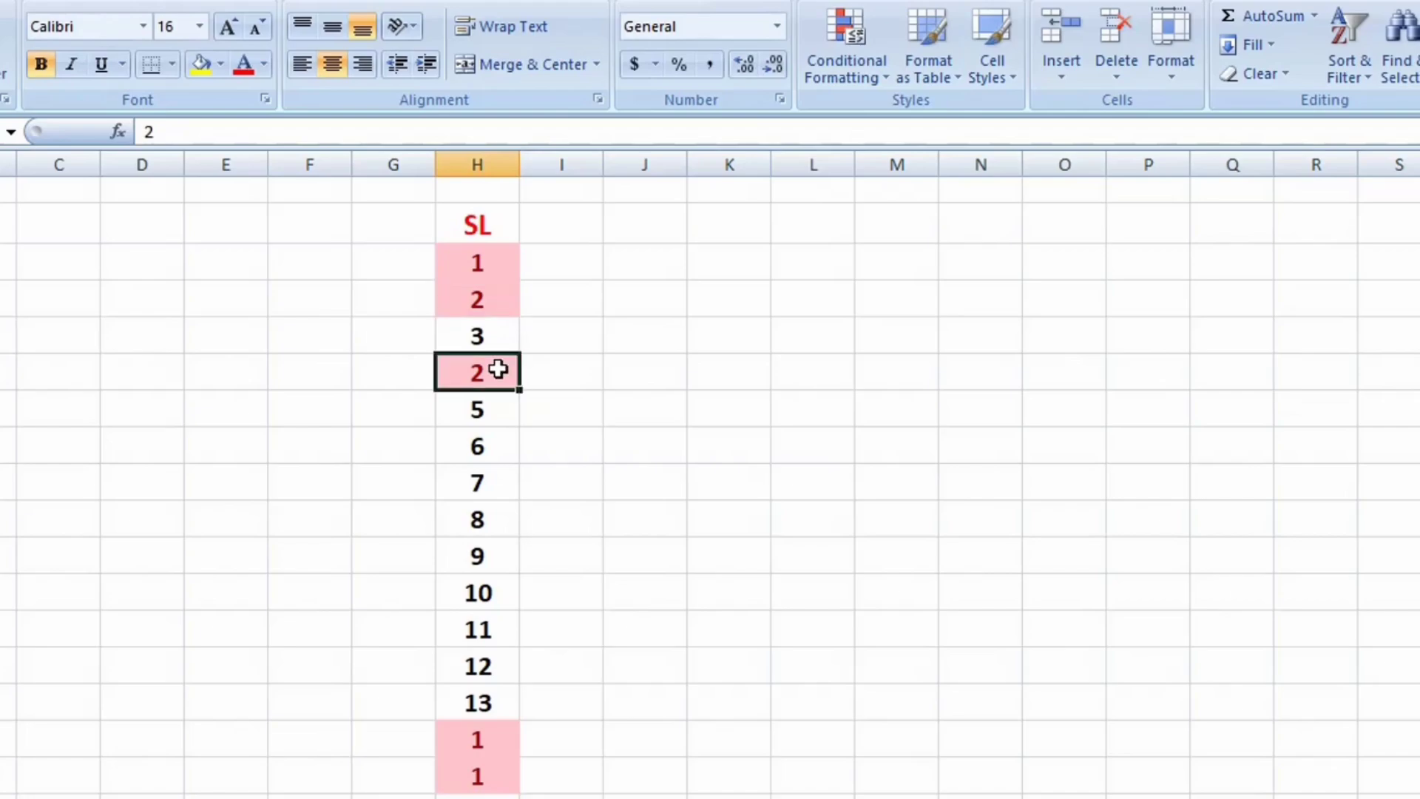
pyautogui.write('4')
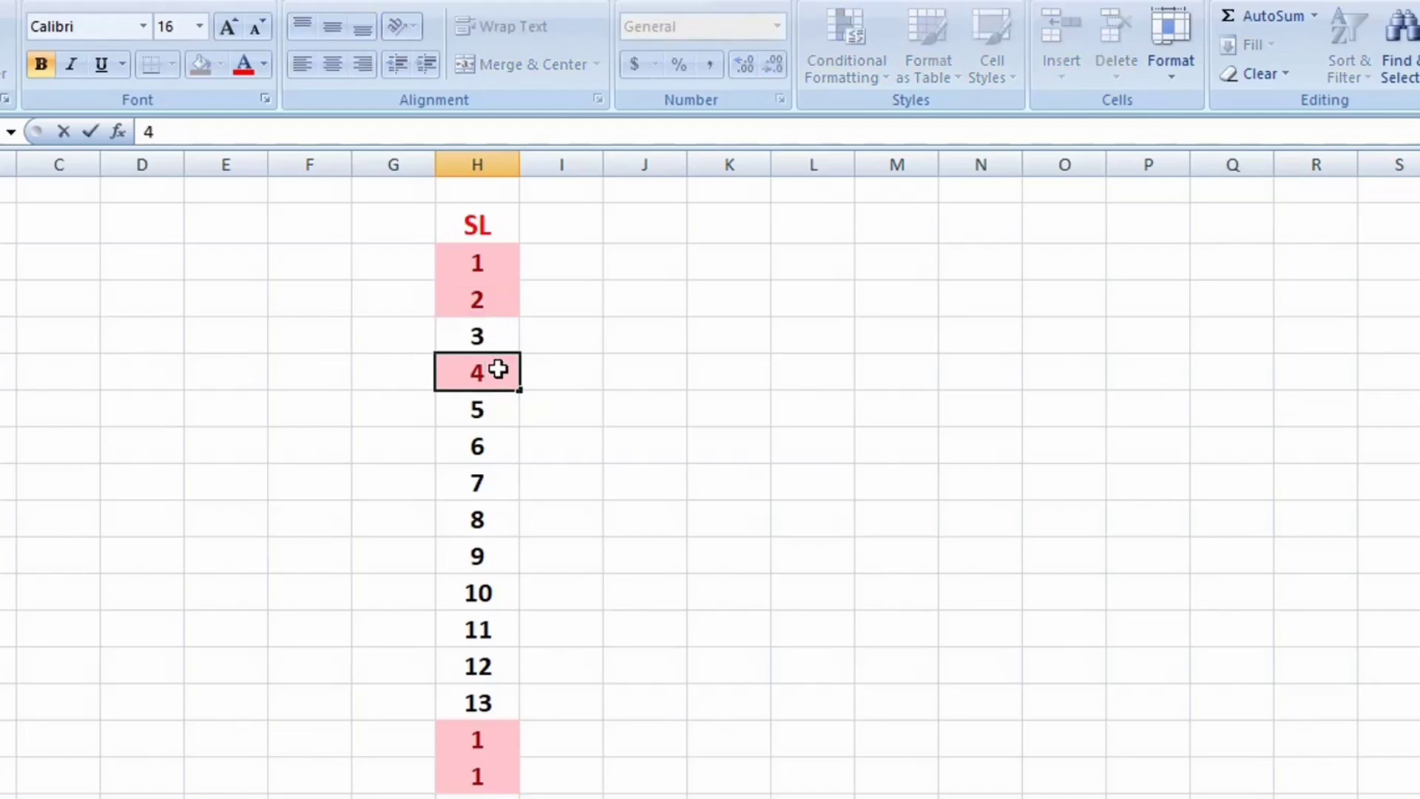
pyautogui.click(586, 411)
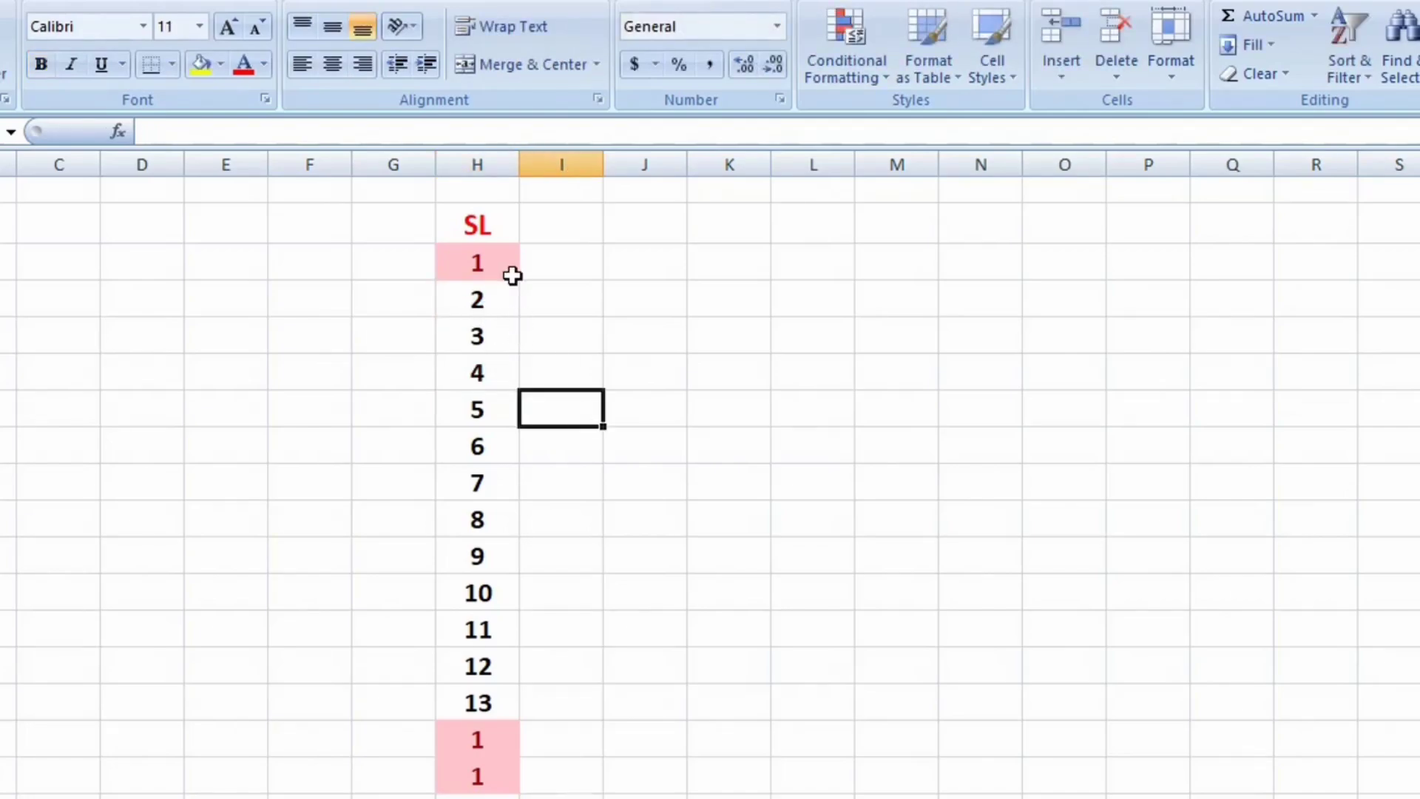
# Replace the value in cell H16 with 0 and check the matching 1s in H3 and H17
pyautogui.click(488, 738)
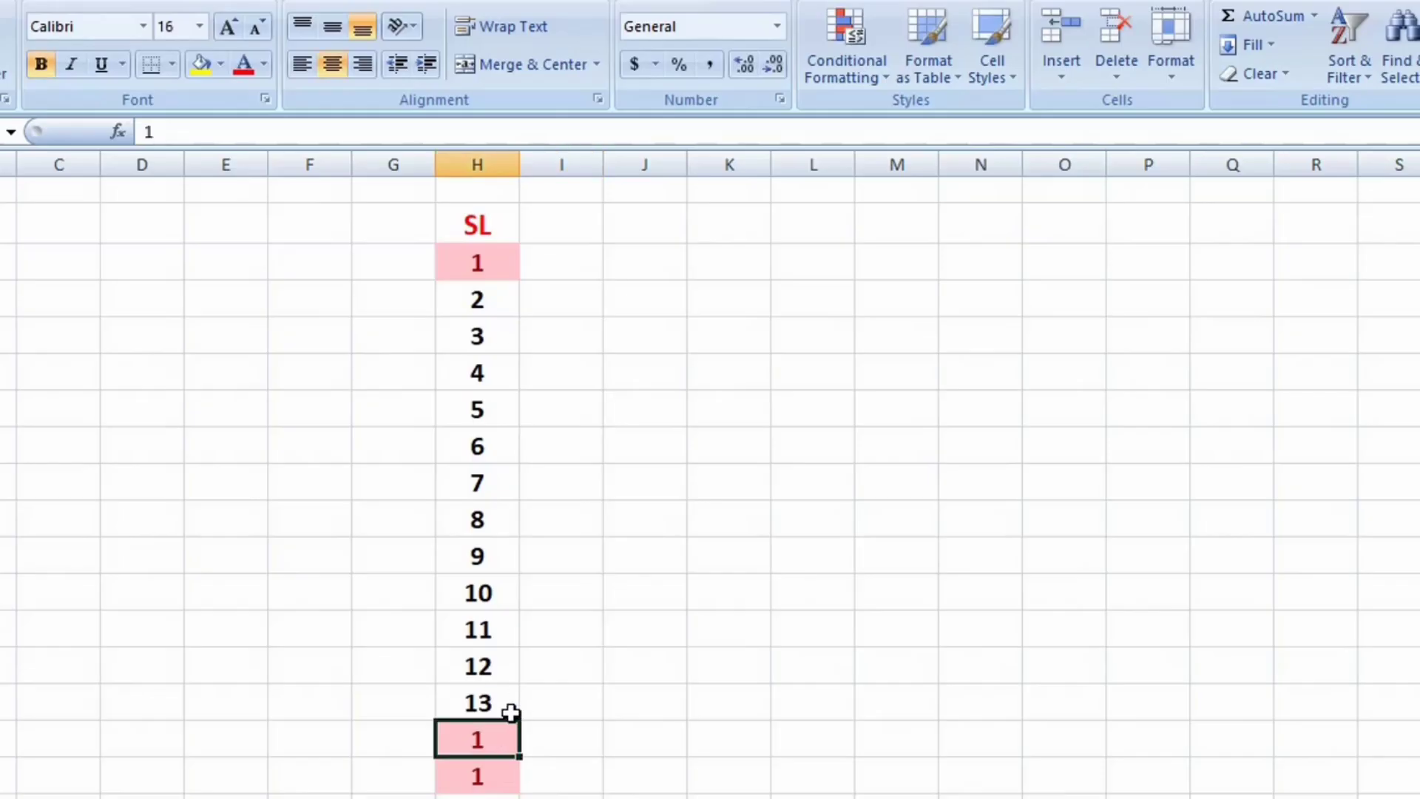
pyautogui.write('0')
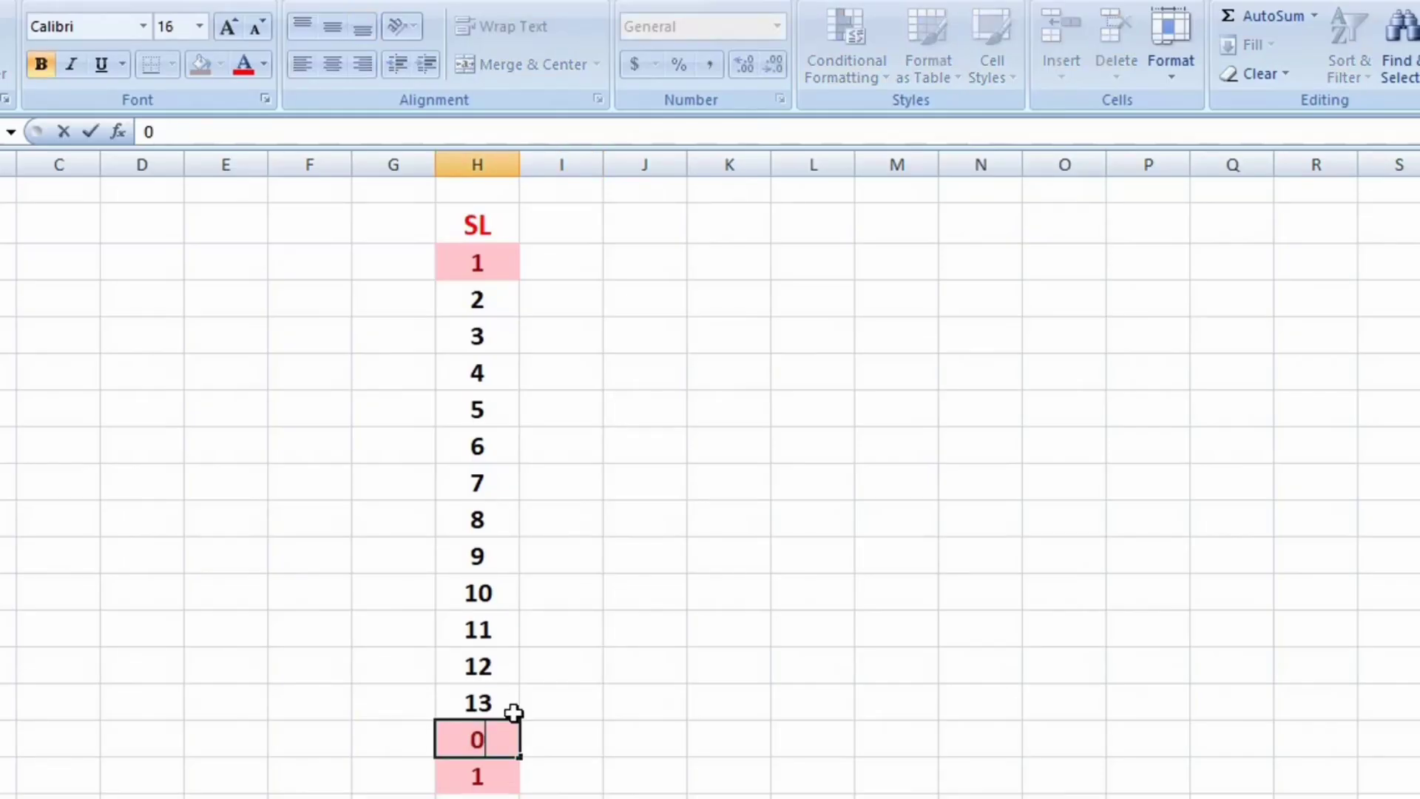
pyautogui.click(661, 651)
pyautogui.click(497, 259)
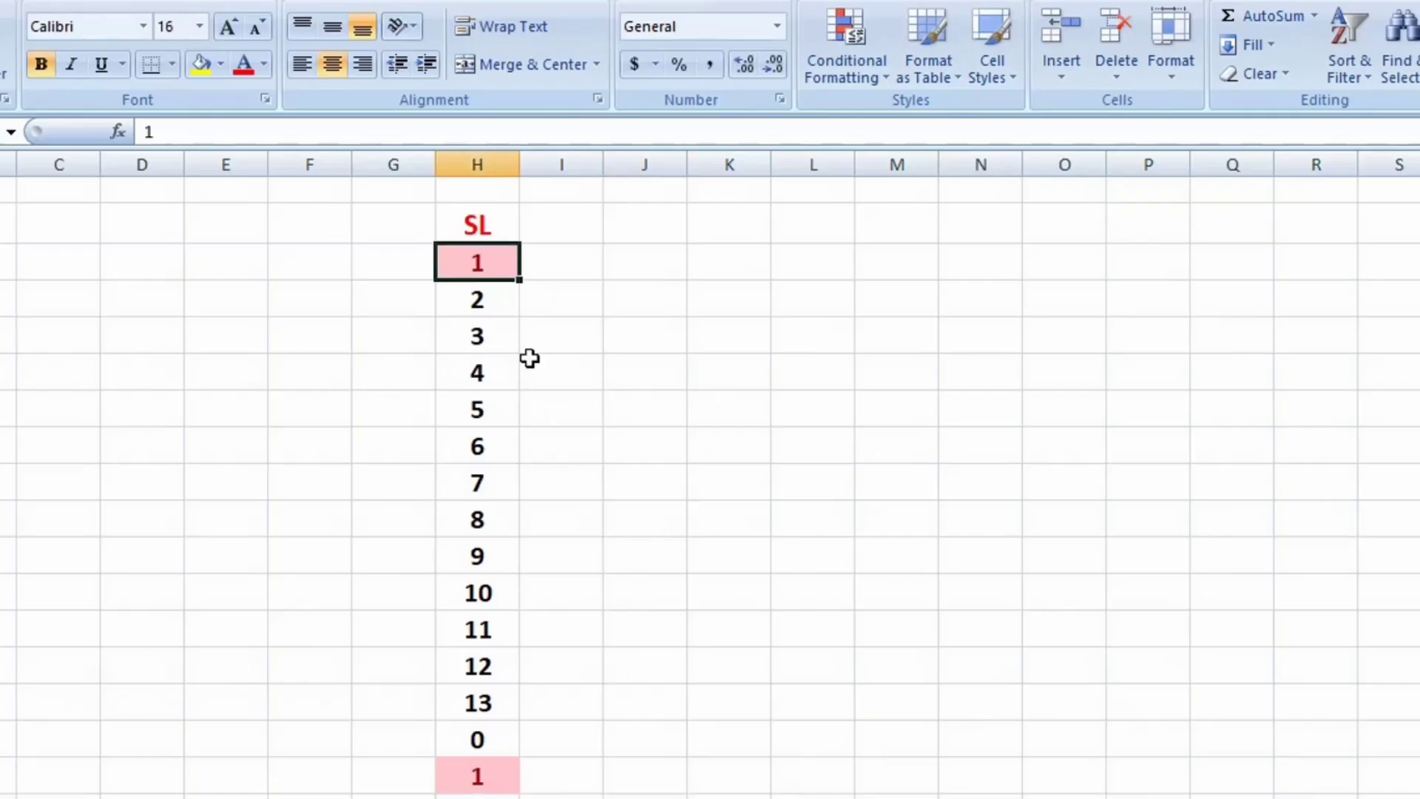
pyautogui.click(494, 781)
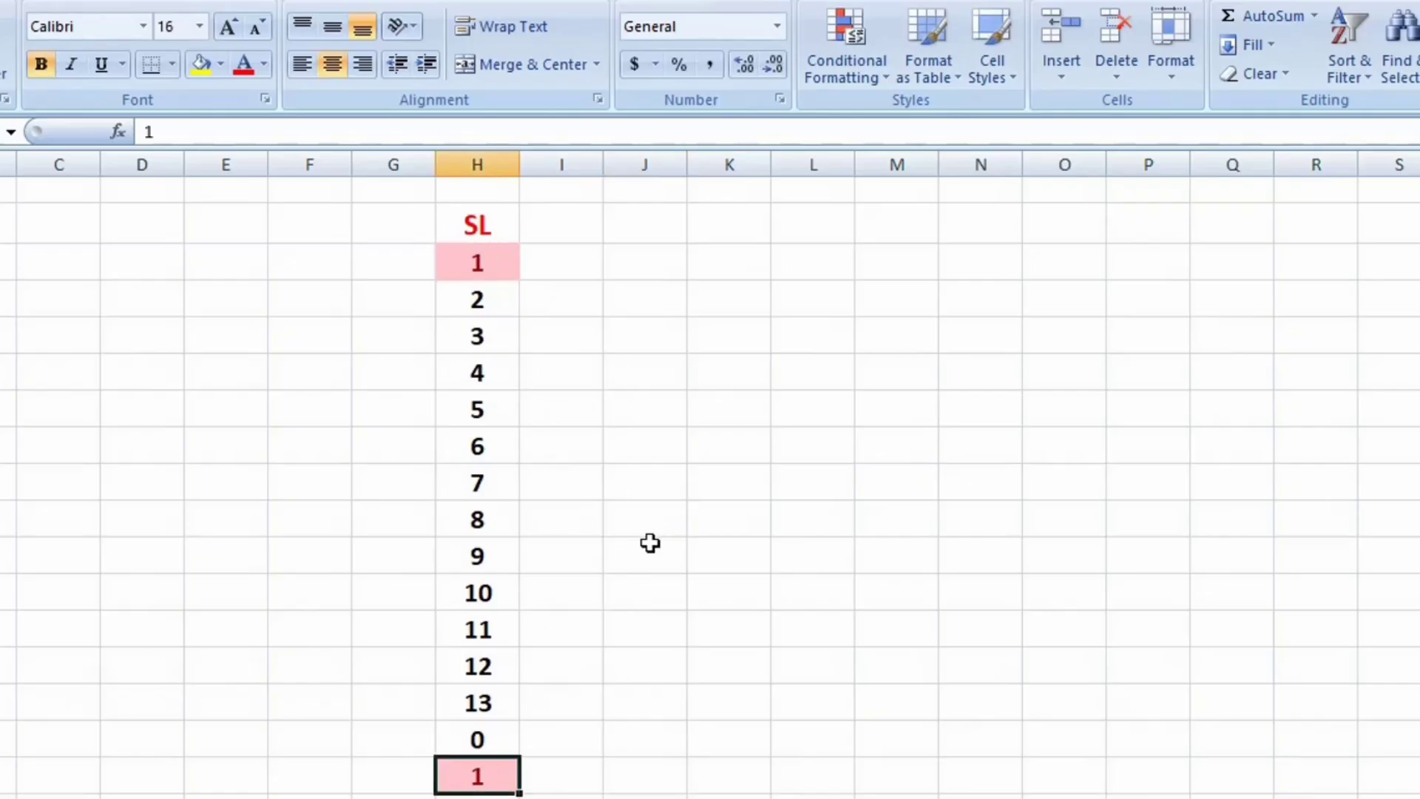